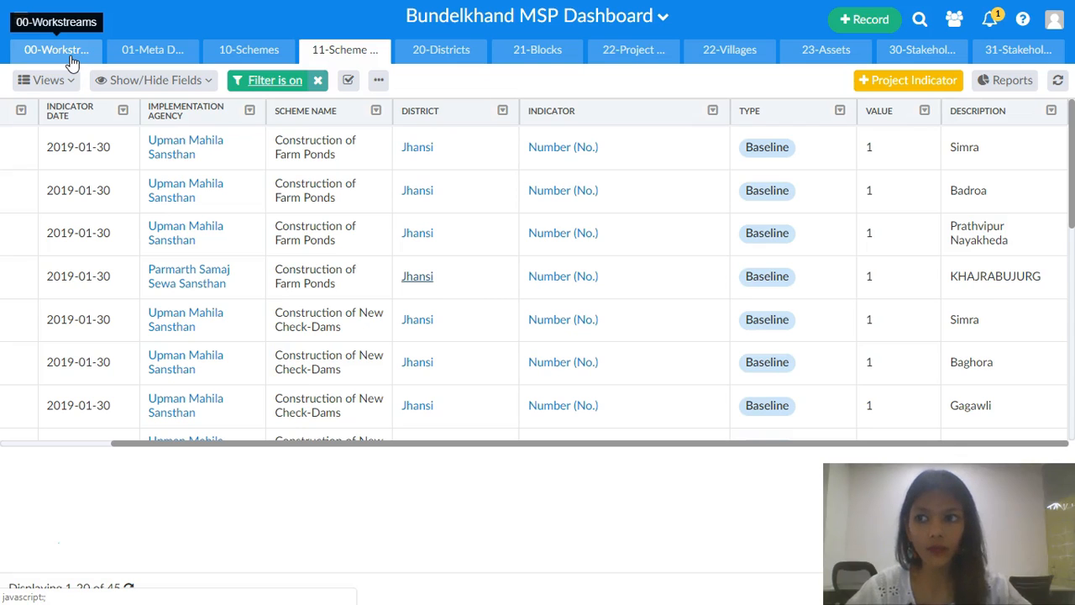
- Open the 00-Workstreams table and review the number of schemes listed for each workstream
click(72, 58)
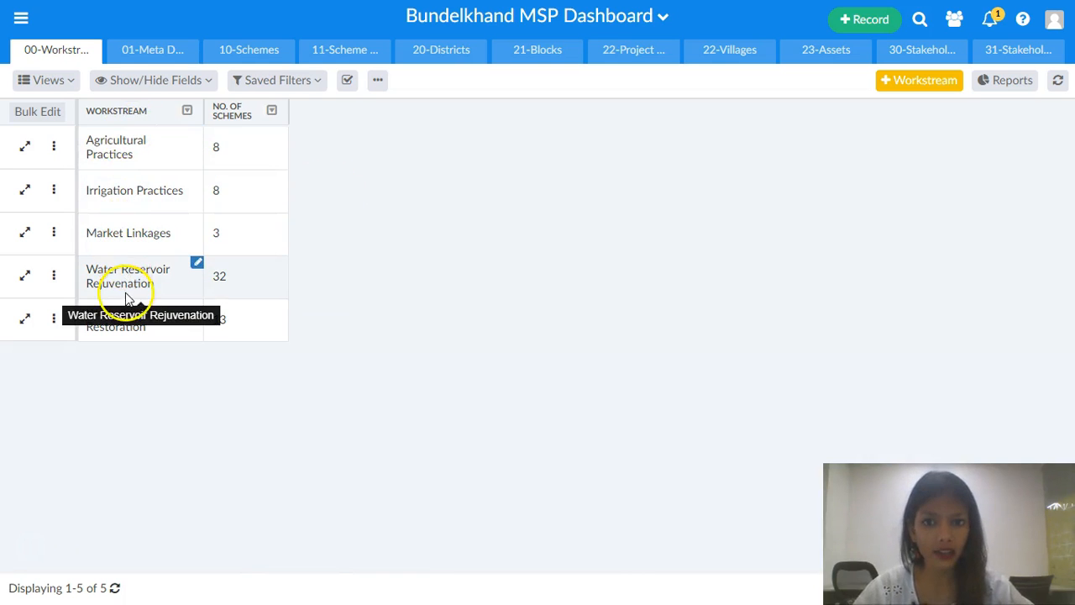
click(232, 144)
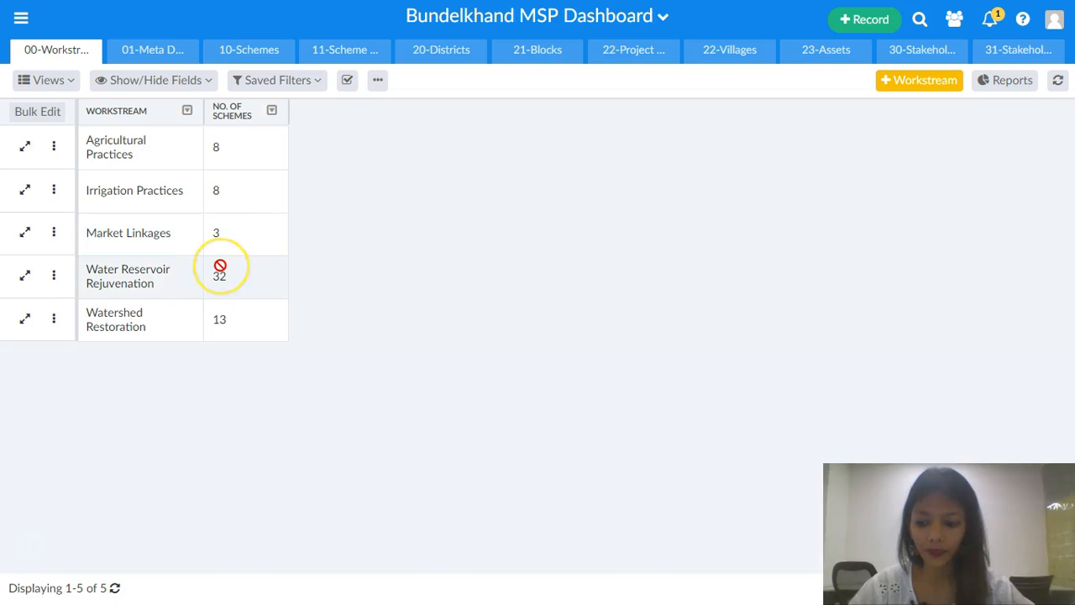
- Switch to the PowerPoint slideshow's Workstreams & Scheme Connection slide and return to the dashboard
key(alt+Tab)
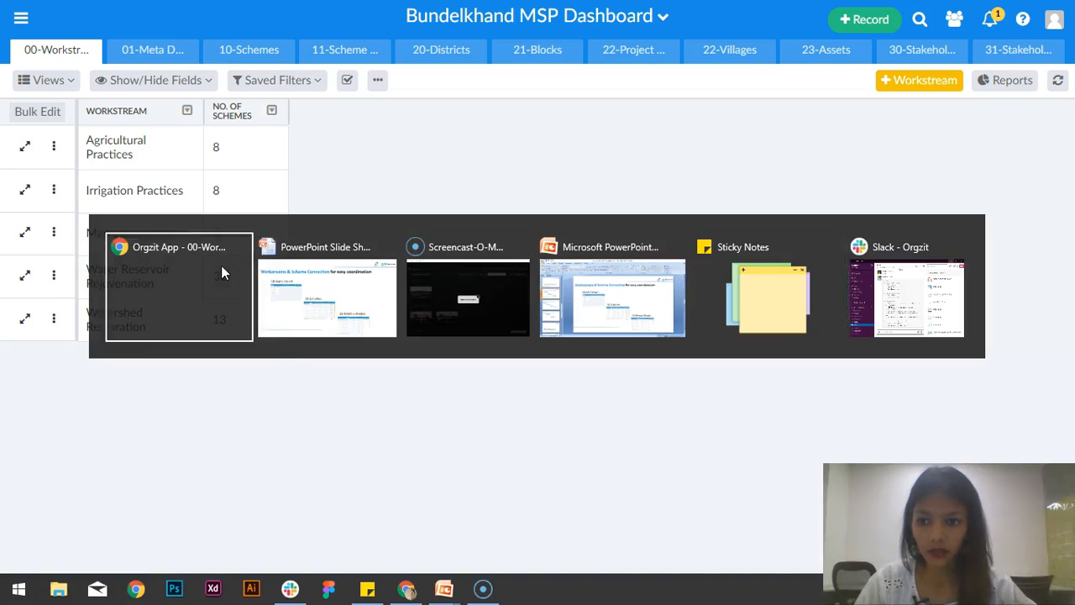
click(351, 300)
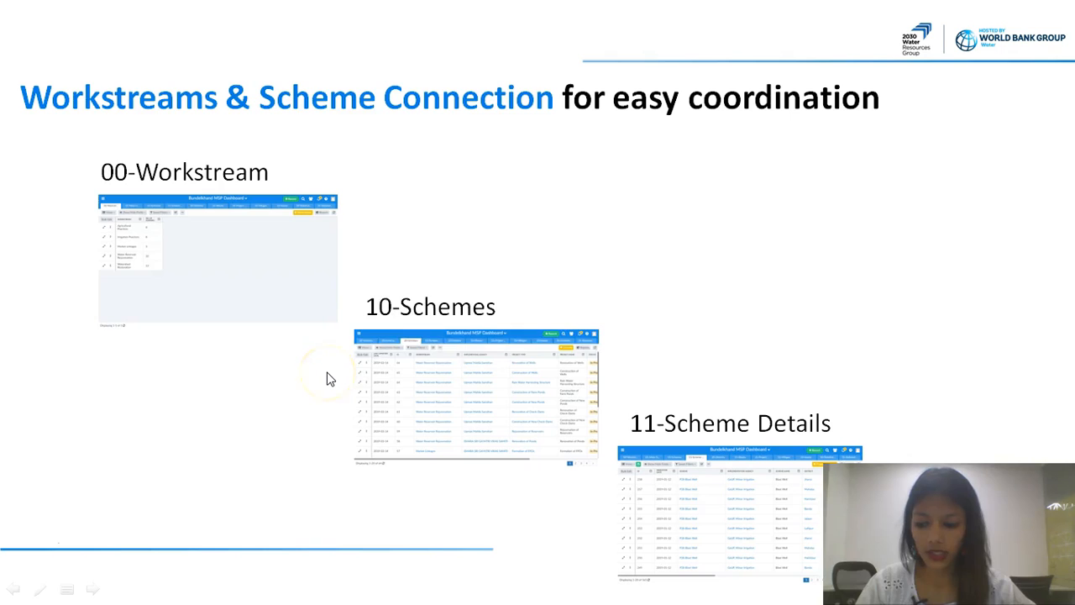
key(alt+Tab)
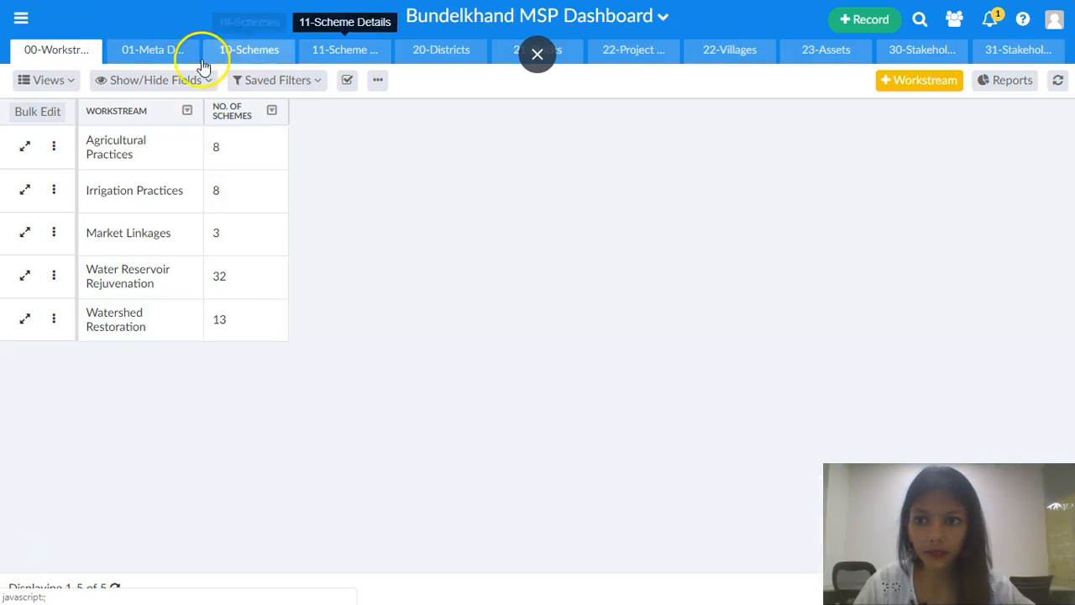
- Open the 10-Schemes table, compare it with the slideshow, and scroll across its project columns
click(249, 59)
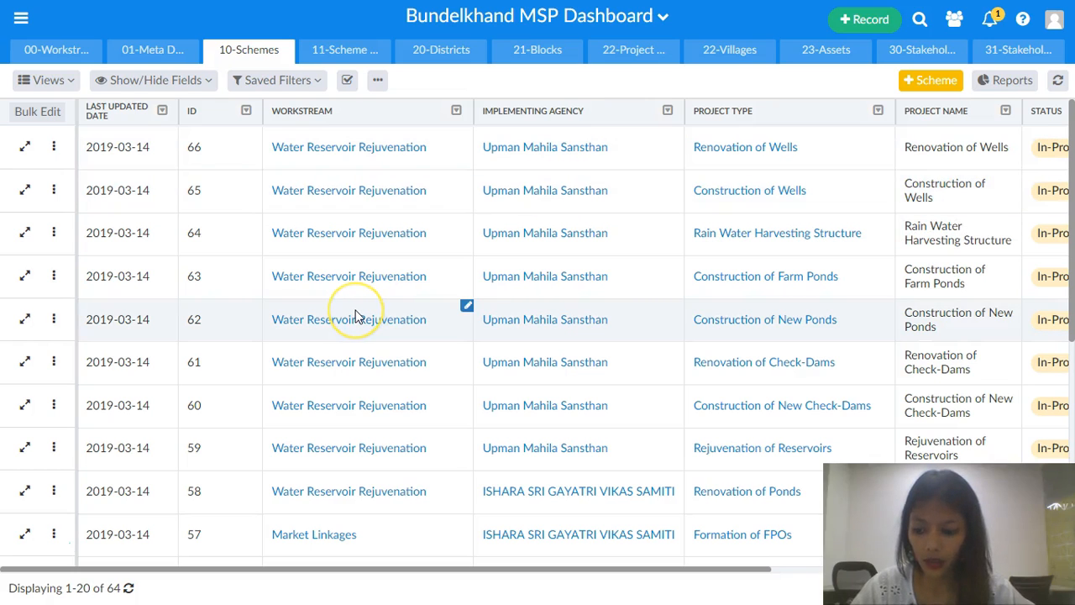
key(alt+Tab)
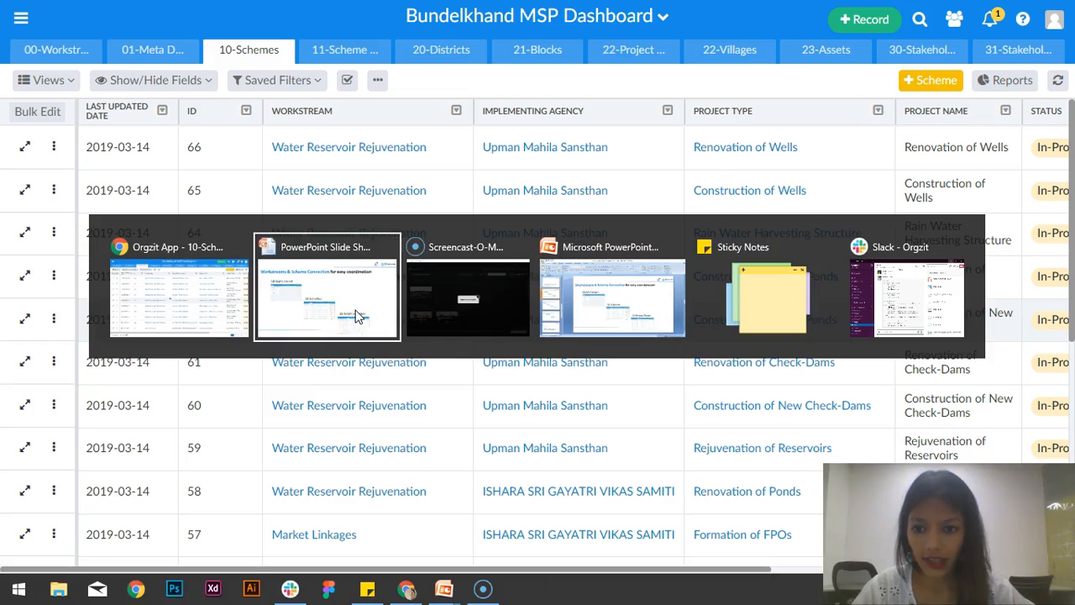
click(345, 298)
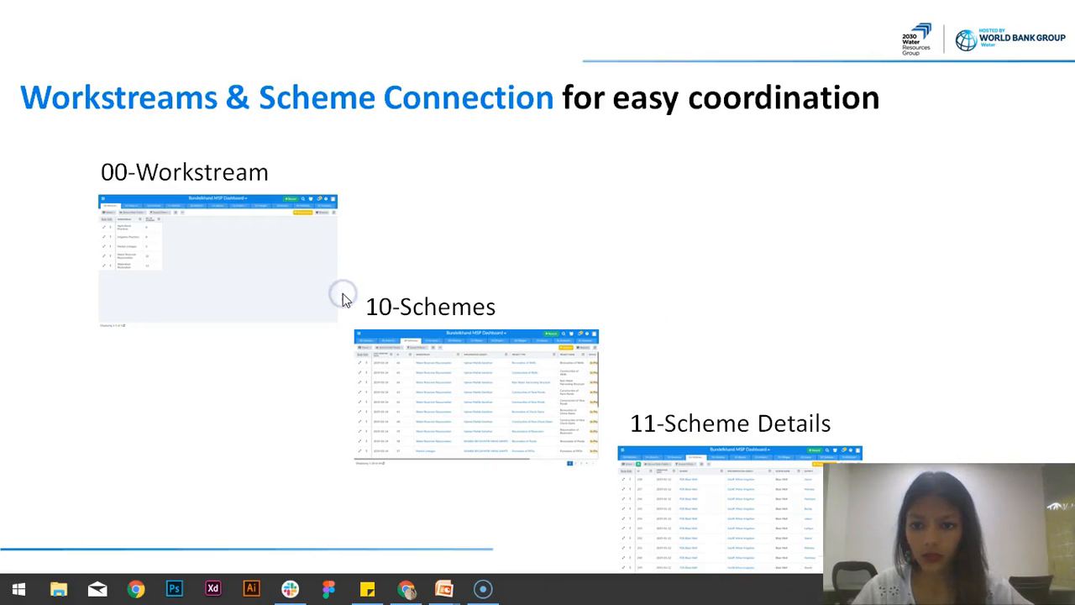
click(789, 313)
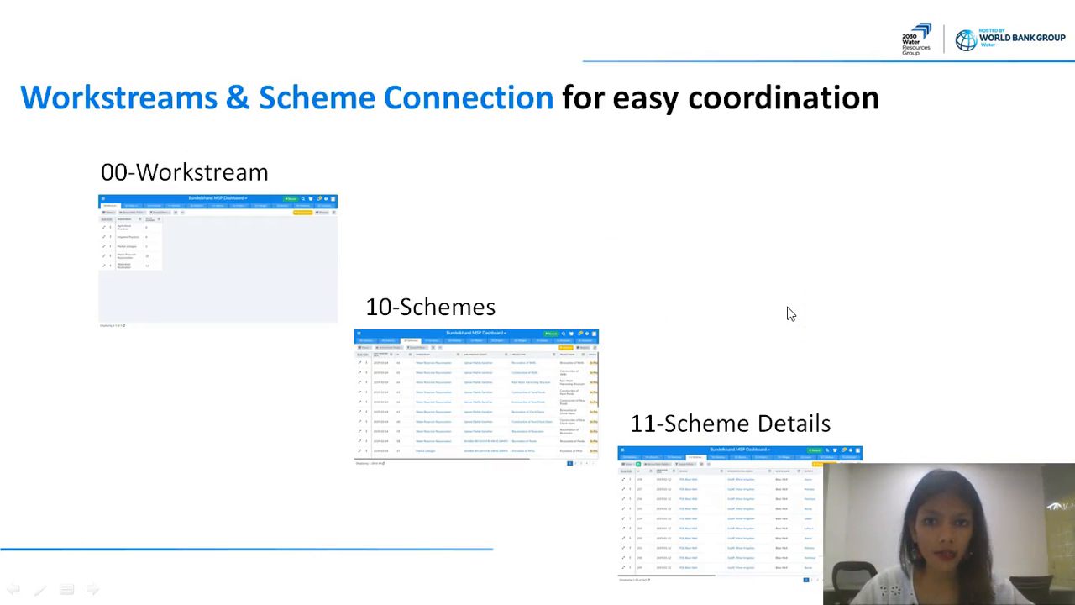
key(alt+Tab)
click(785, 300)
scroll(785, 300, right, 3)
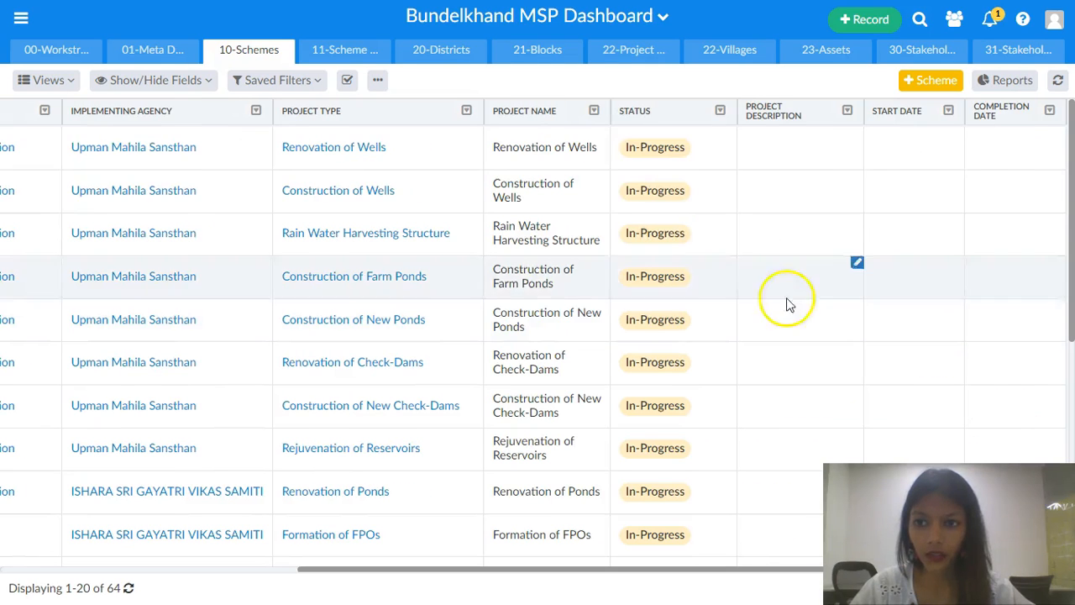
- Open the 11-Scheme Details table and advance the slideshow to the asset tracking slide
click(334, 51)
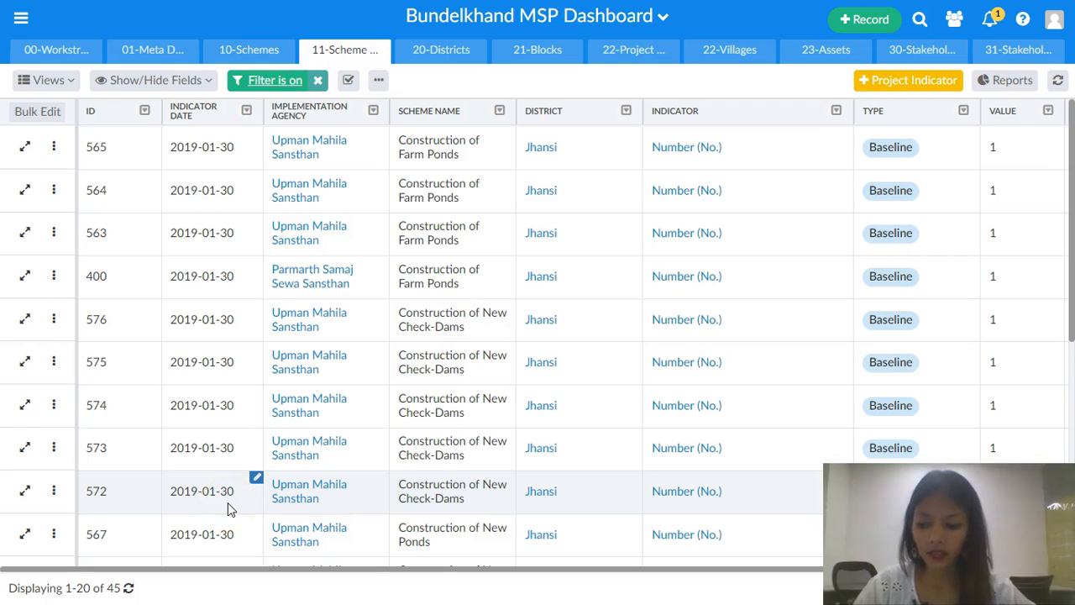
key(alt+Tab)
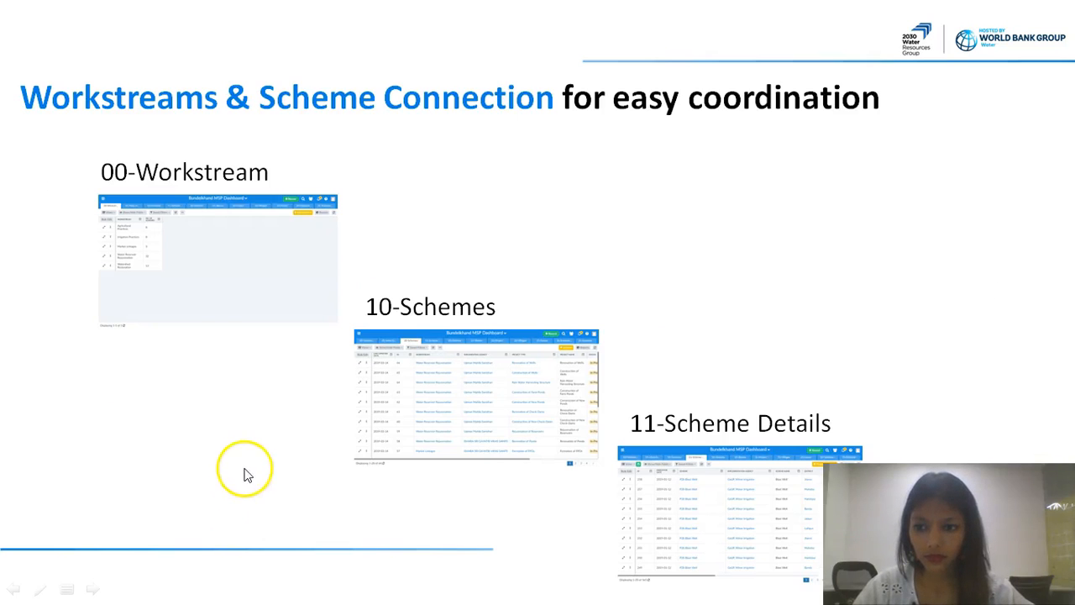
click(301, 403)
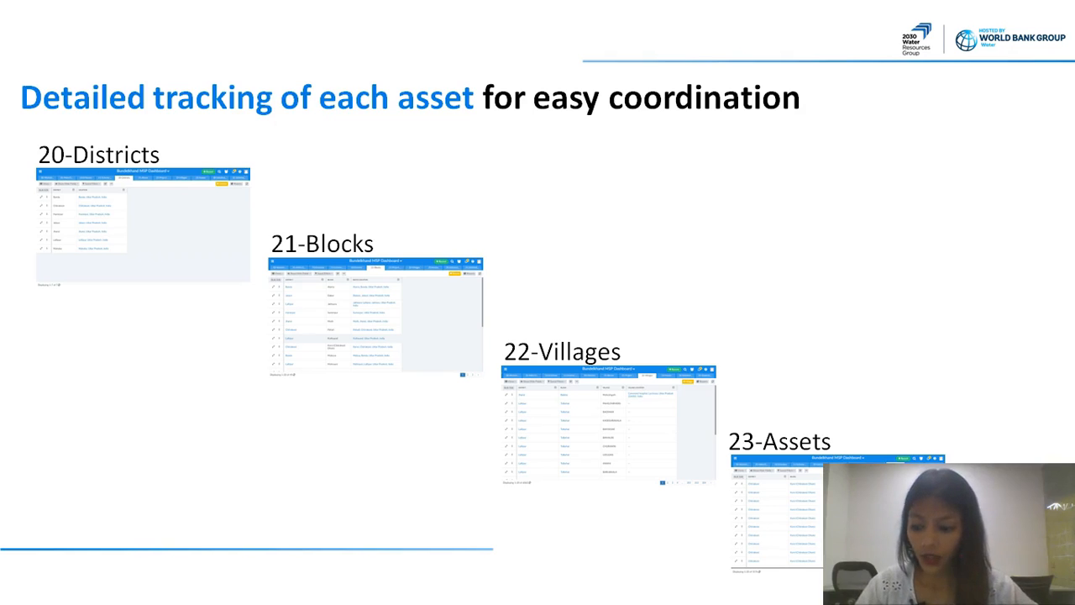
key(alt+Tab)
- Open the 20-Districts map and switch it to the Default tabular view
scroll(303, 318, right, 3)
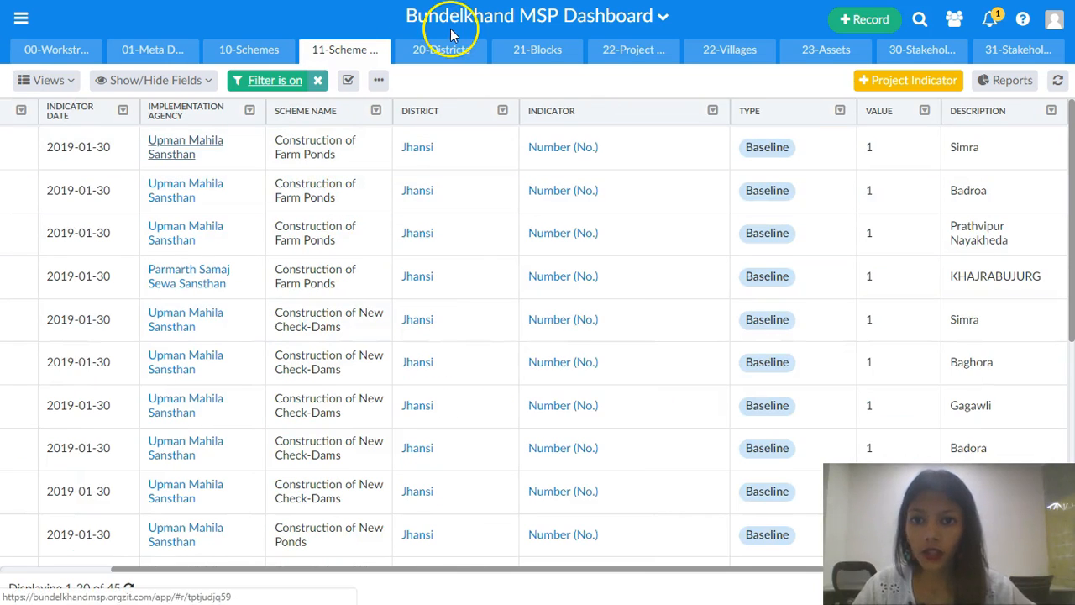
click(449, 48)
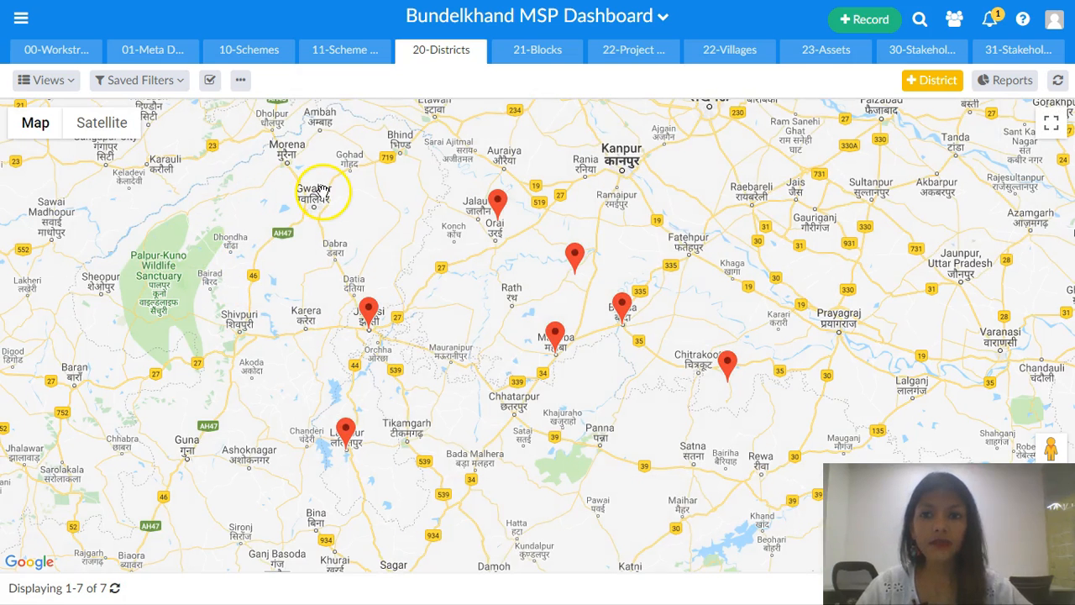
click(47, 80)
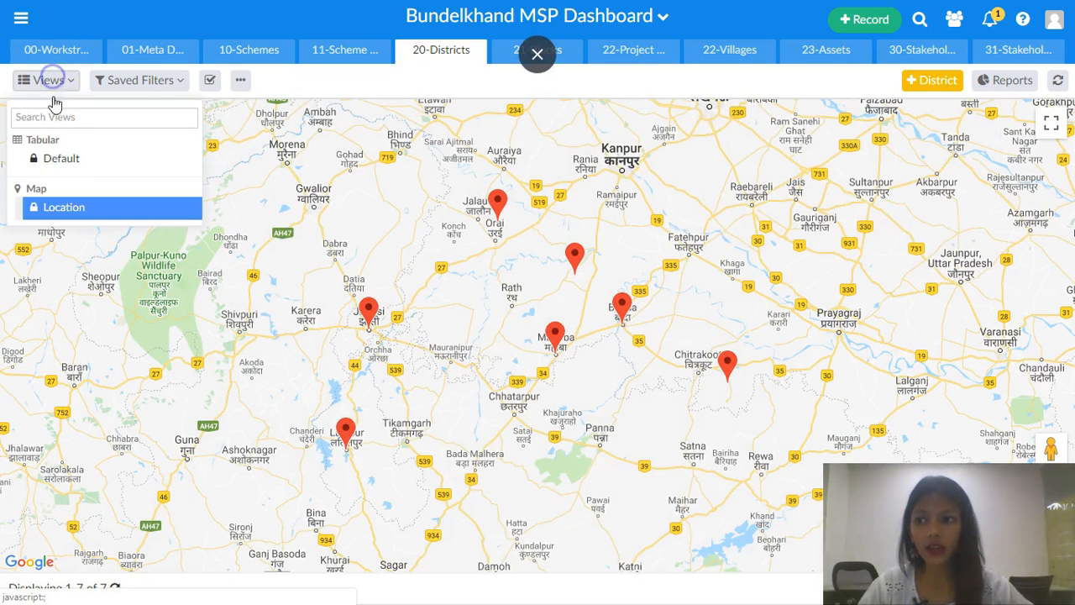
click(58, 164)
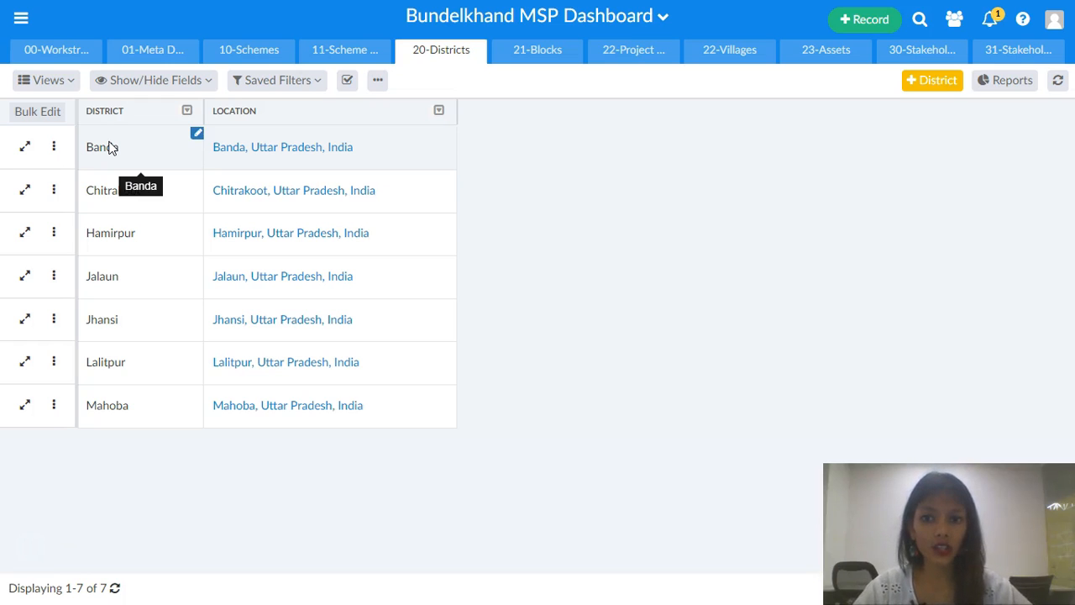
- Glance at the slideshow's asset tracking slide, then open the 21-Blocks map
key(alt+Tab)
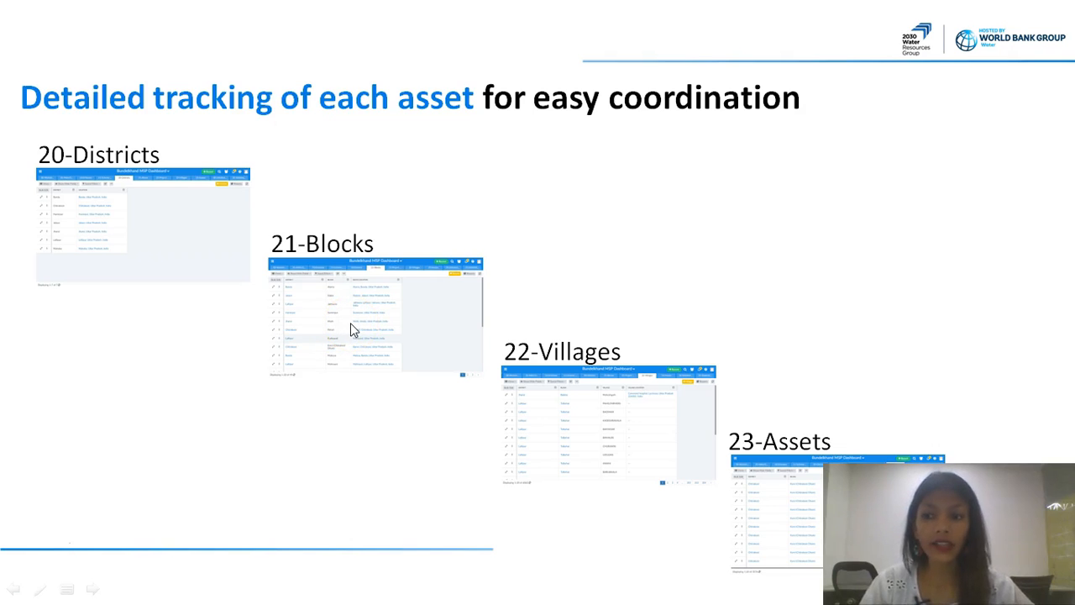
key(alt+Tab)
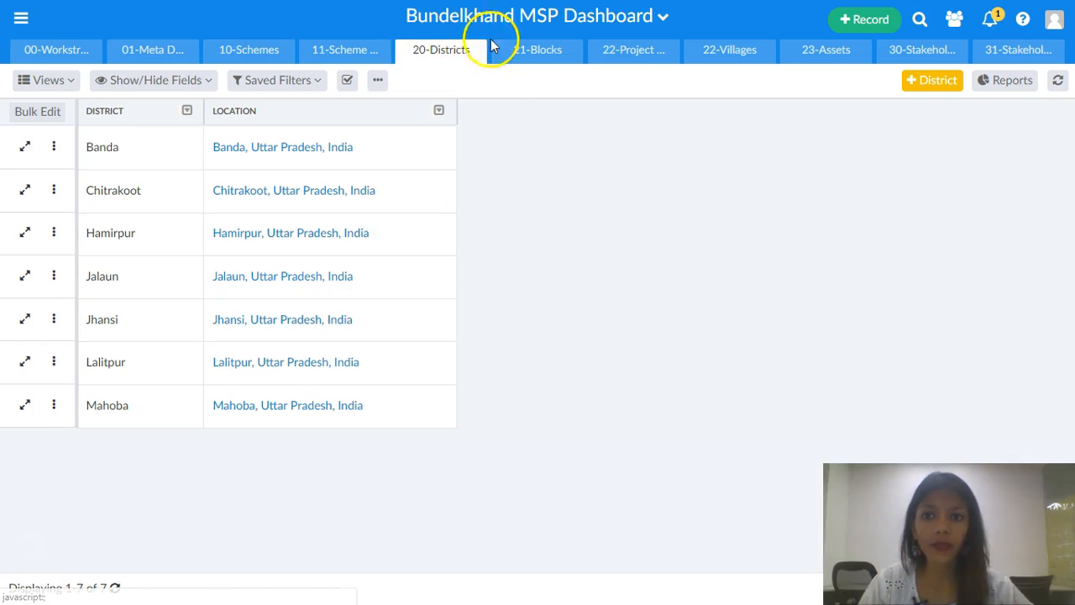
click(516, 53)
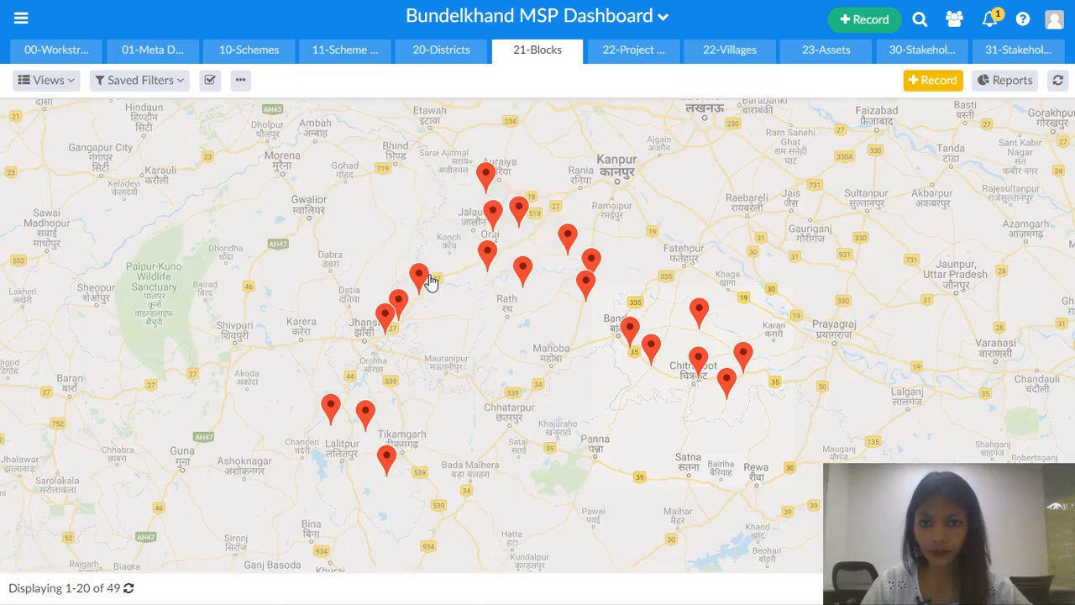
- Inspect the Moth block marker on the map, then switch the blocks to the Default tabular view
click(424, 279)
click(49, 80)
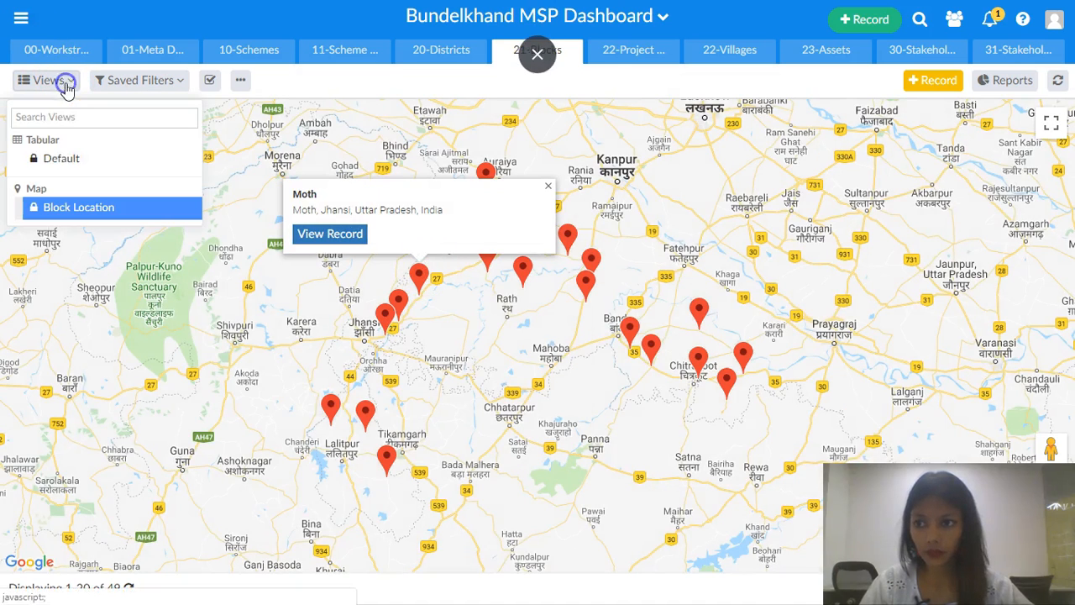
click(63, 159)
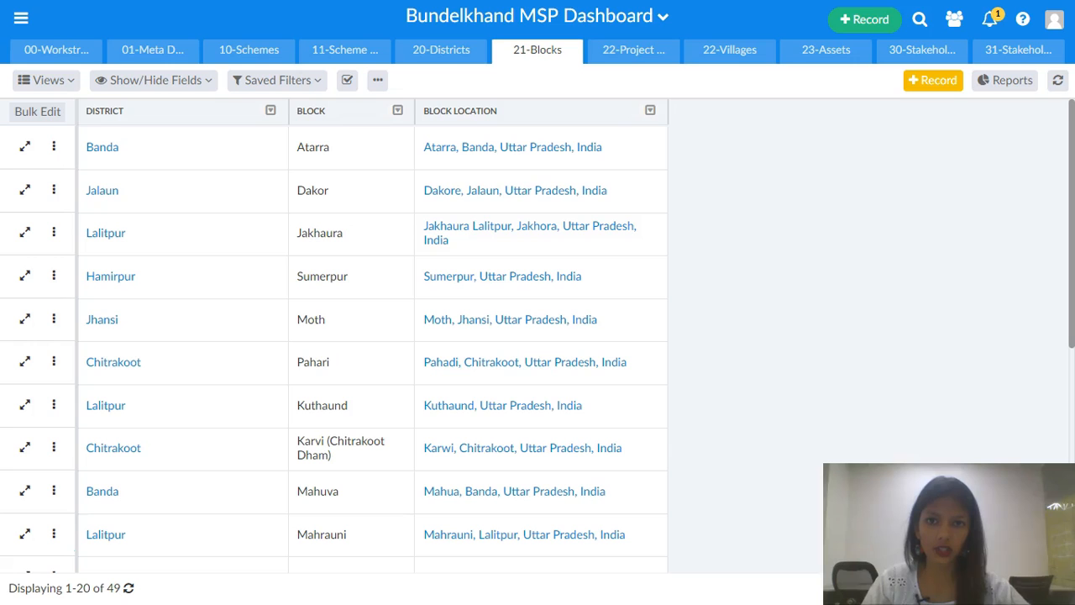
- Check the slideshow again and open the 22-Villages table
key(alt+Tab)
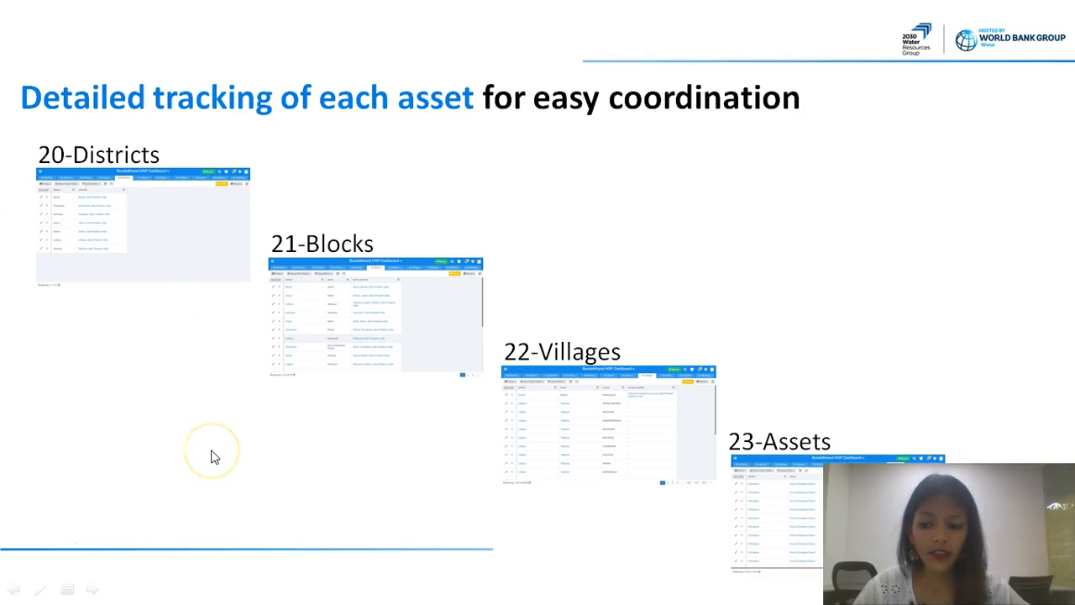
key(alt+Tab)
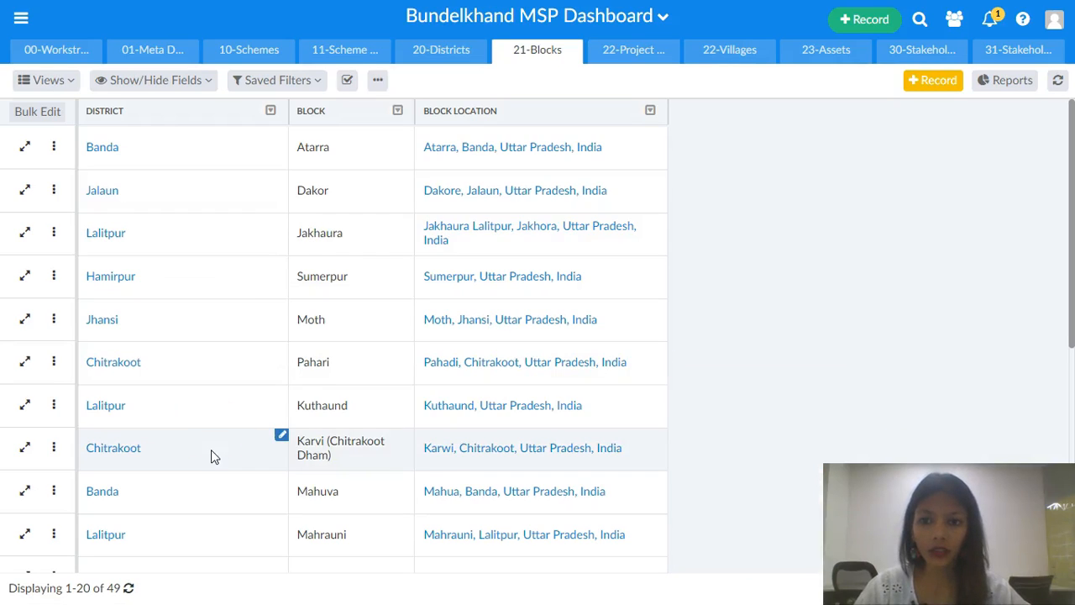
click(721, 53)
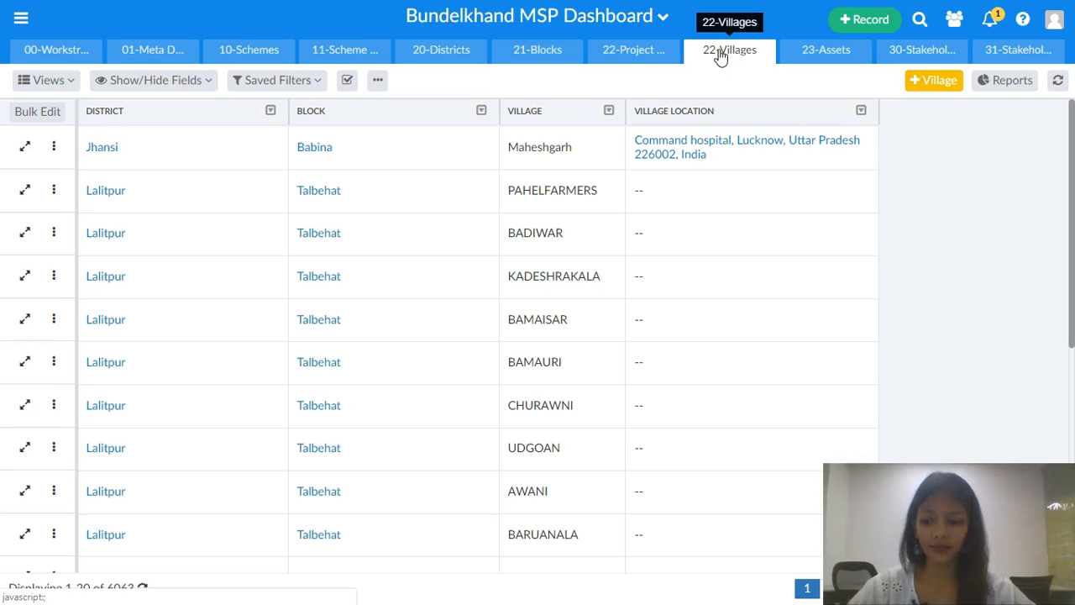
- Compare the villages with the slideshow, then open the 23-Assets table of asset records
key(alt+Tab)
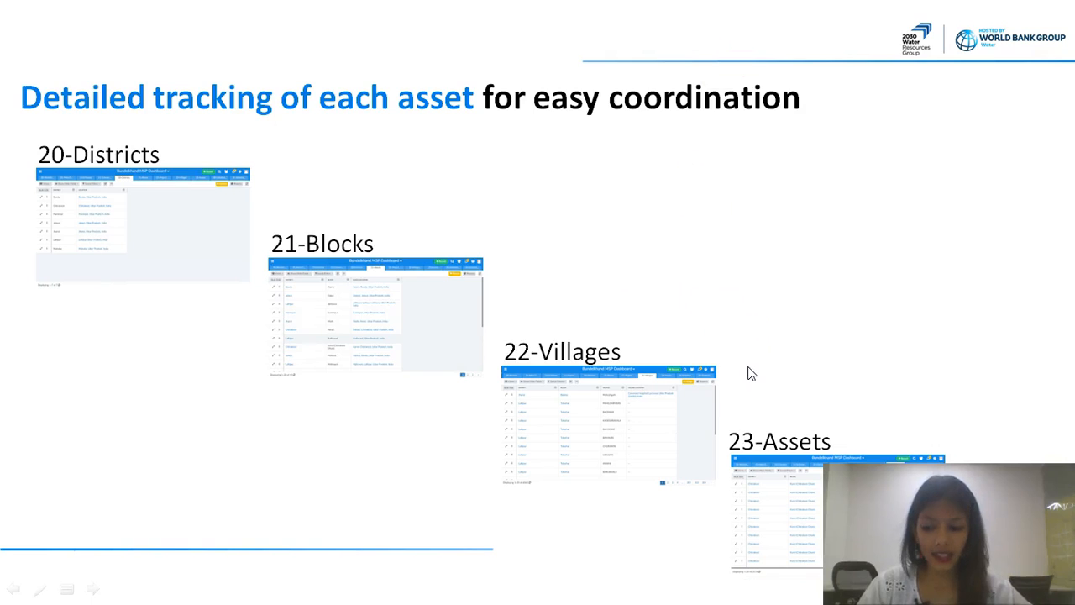
key(alt+Tab)
click(865, 124)
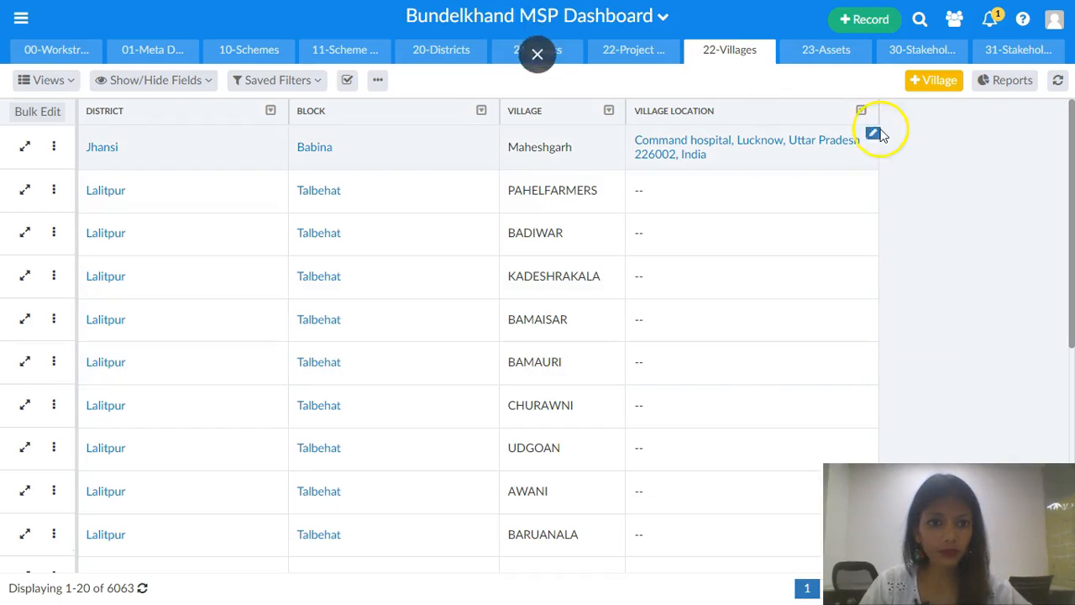
click(849, 53)
click(687, 221)
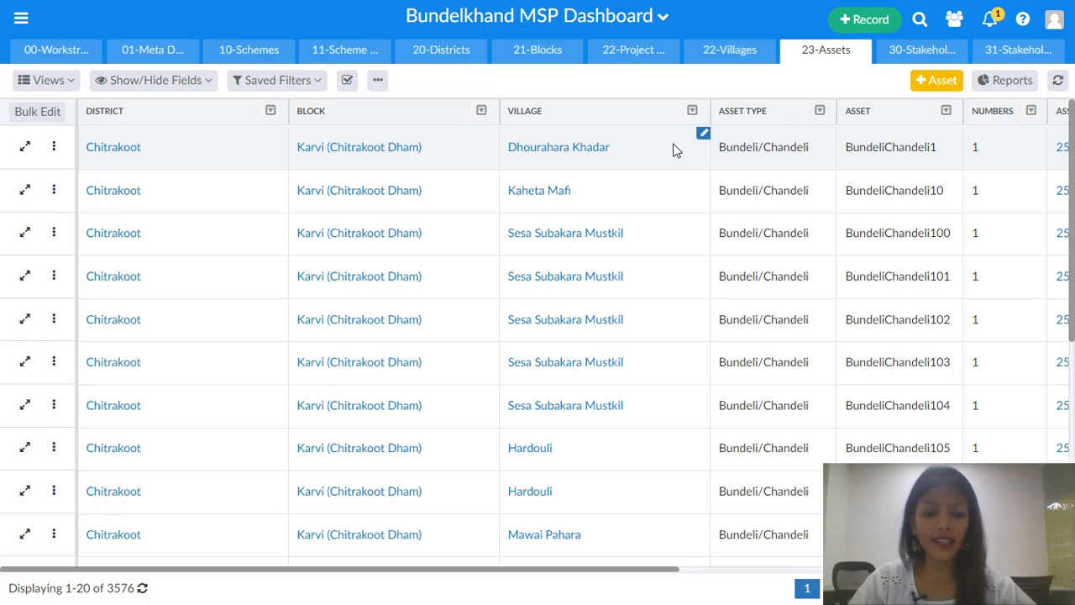
- Advance the slideshow to the stakeholders slide and open the 30-Stakeholder Agencies map
key(alt+Tab)
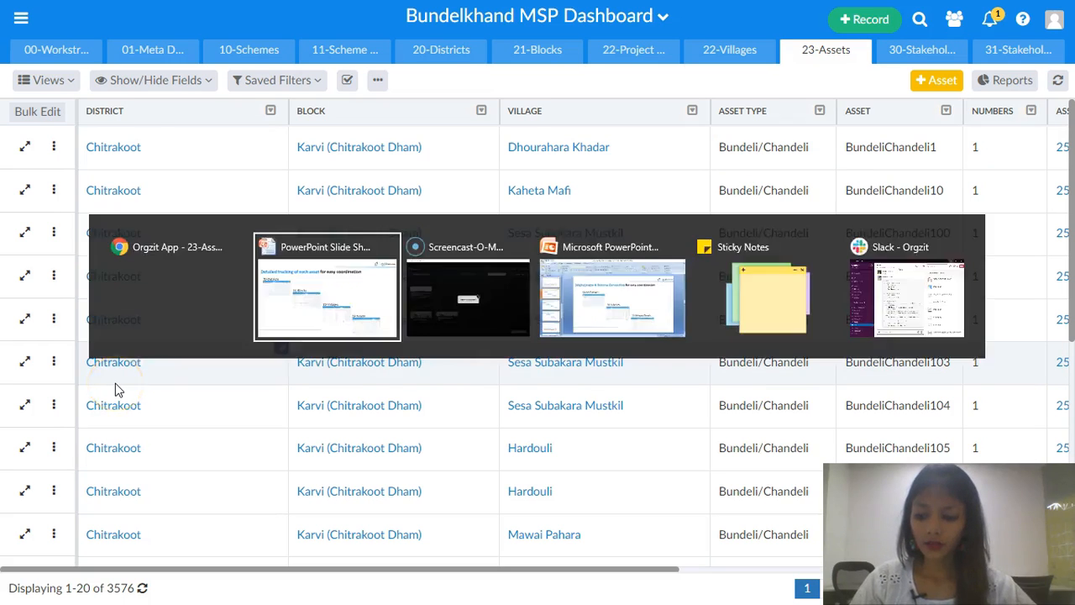
click(118, 391)
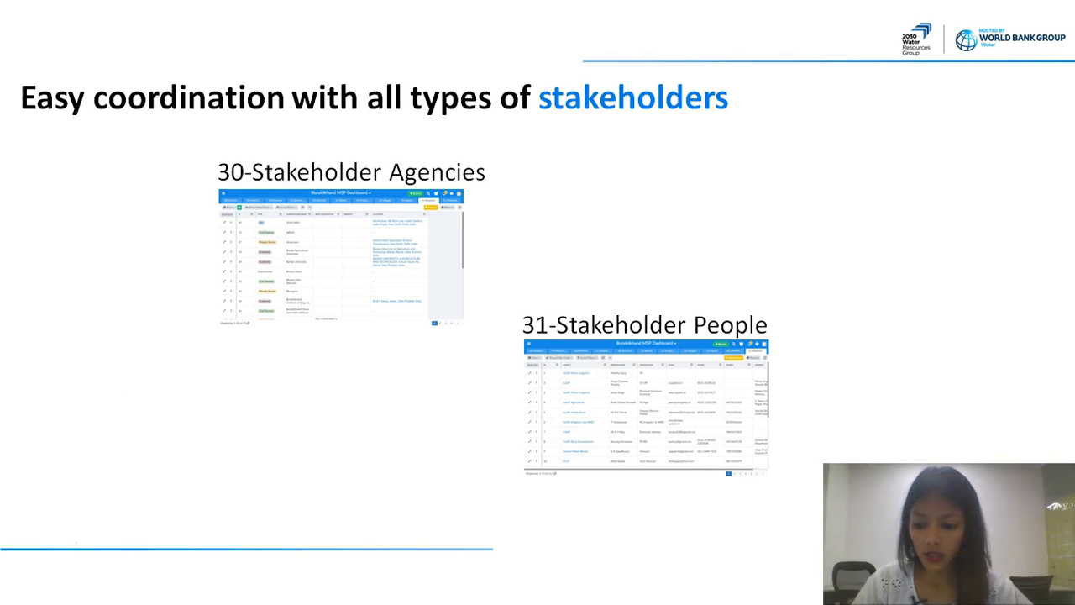
key(alt+Tab)
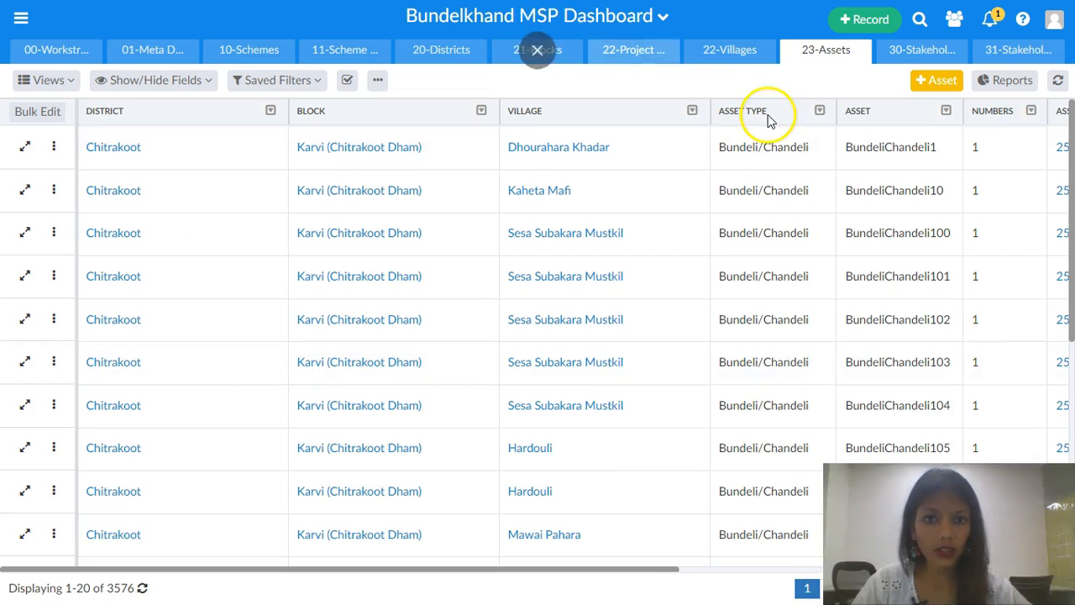
click(899, 59)
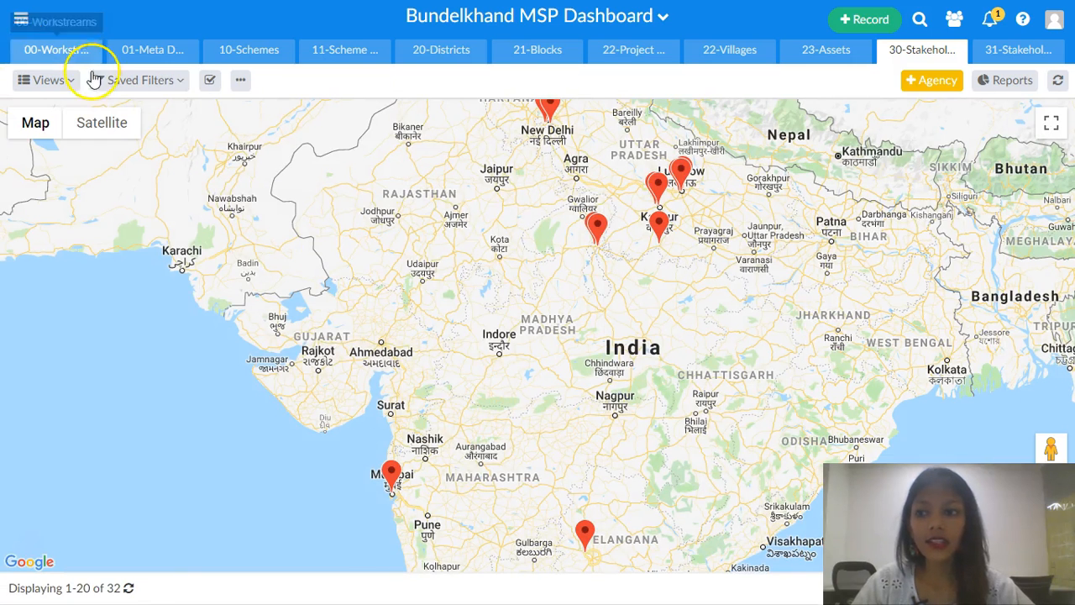
- Switch the stakeholder agencies to the Default tabular view and review it alongside the slideshow
click(71, 79)
click(53, 153)
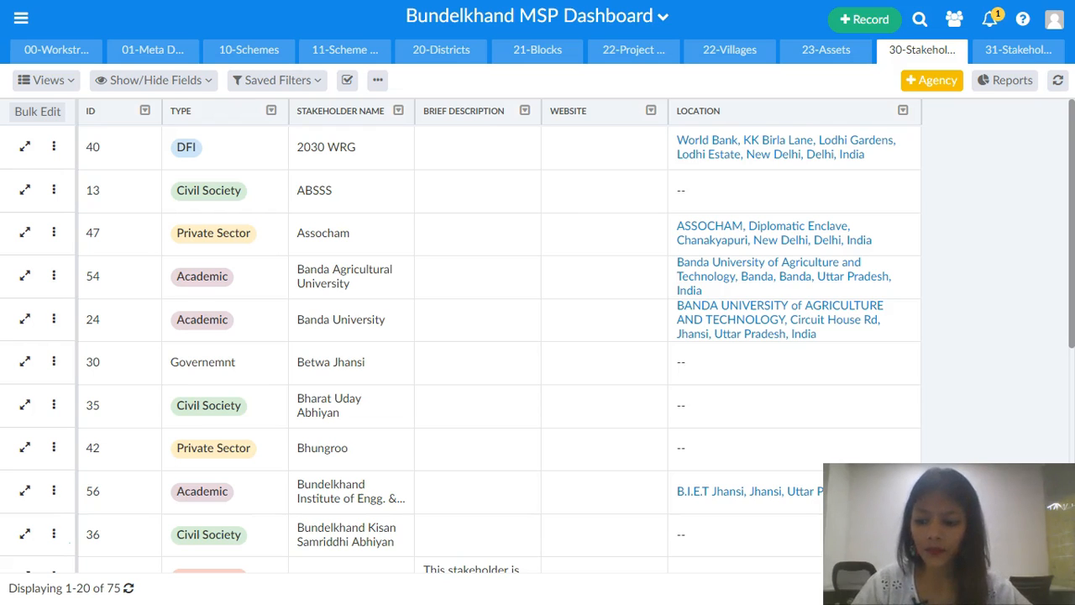
key(alt+Tab)
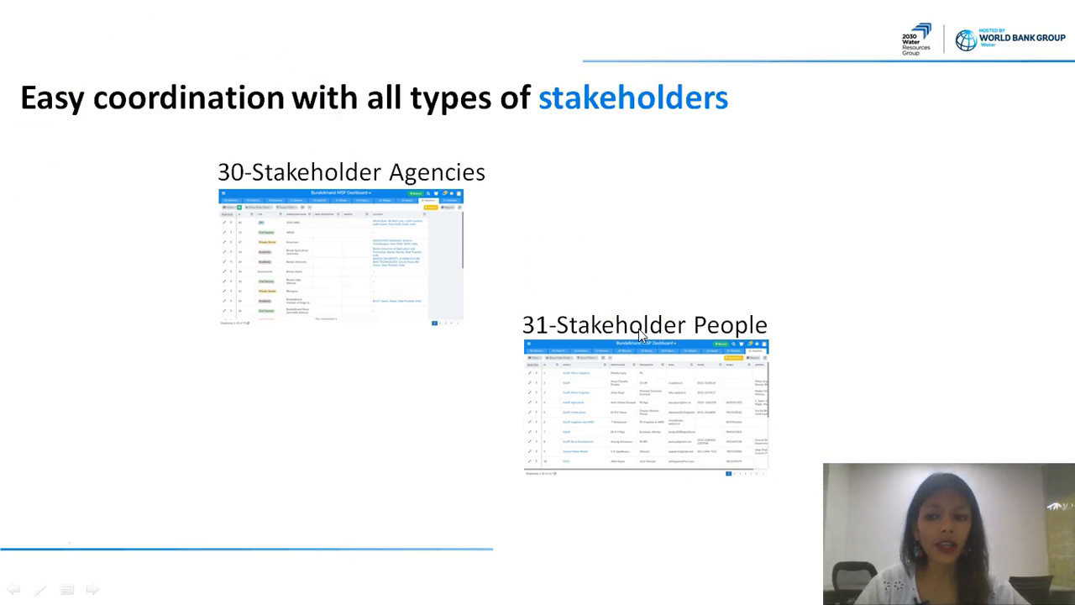
key(alt+Tab)
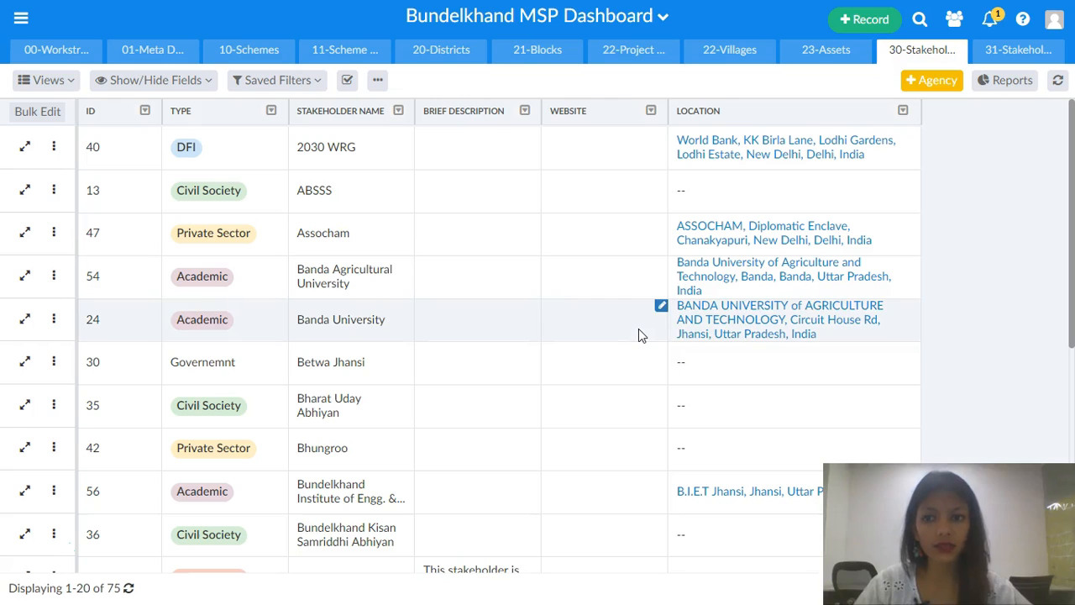
- Open the 31-Stakeholder People table, compare it with the slideshow, and advance to the slide on adding master data
click(1021, 52)
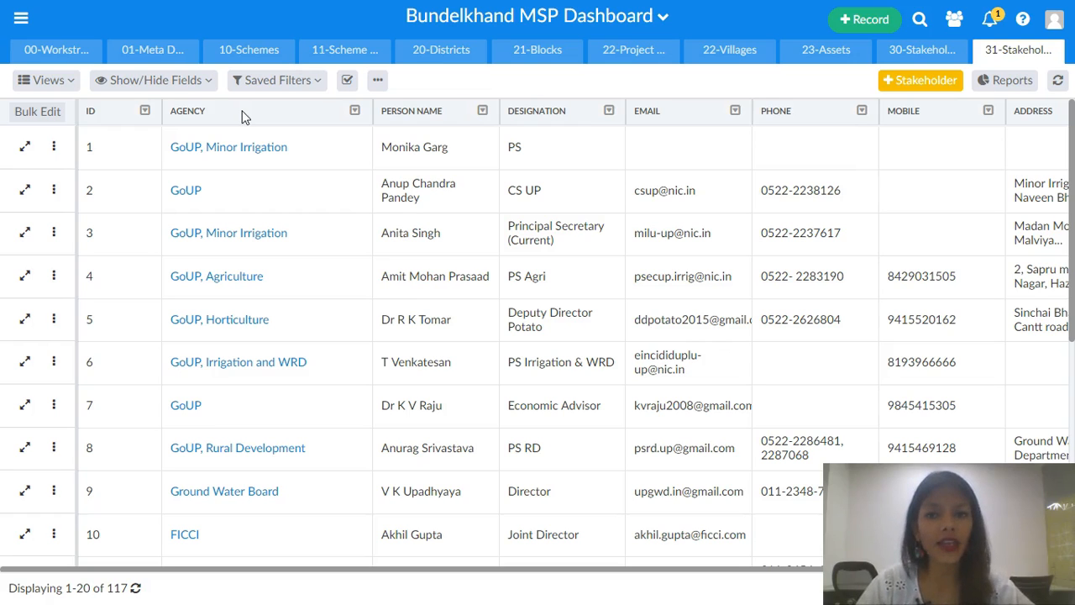
key(alt+Tab)
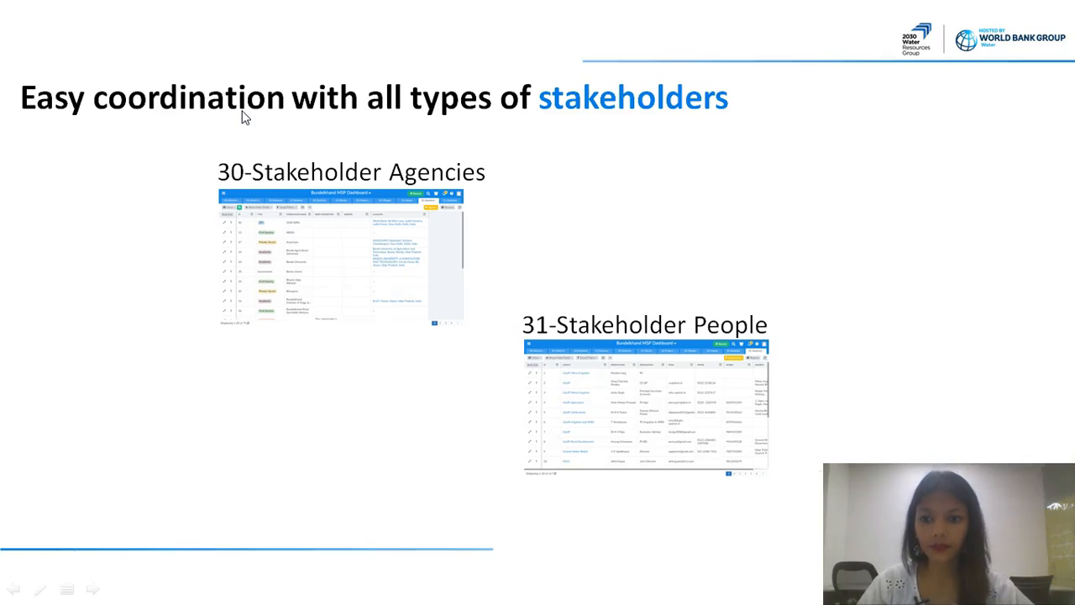
click(30, 361)
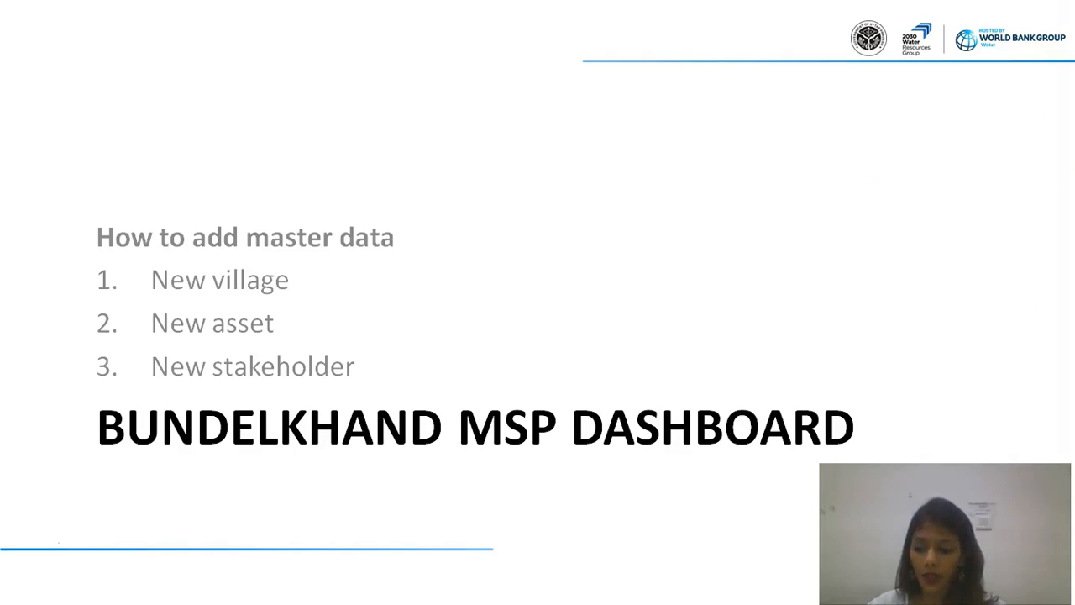
- Add a new village named Laxman in Jhansi district, Babina block, and close the confirmation
key(alt+Tab)
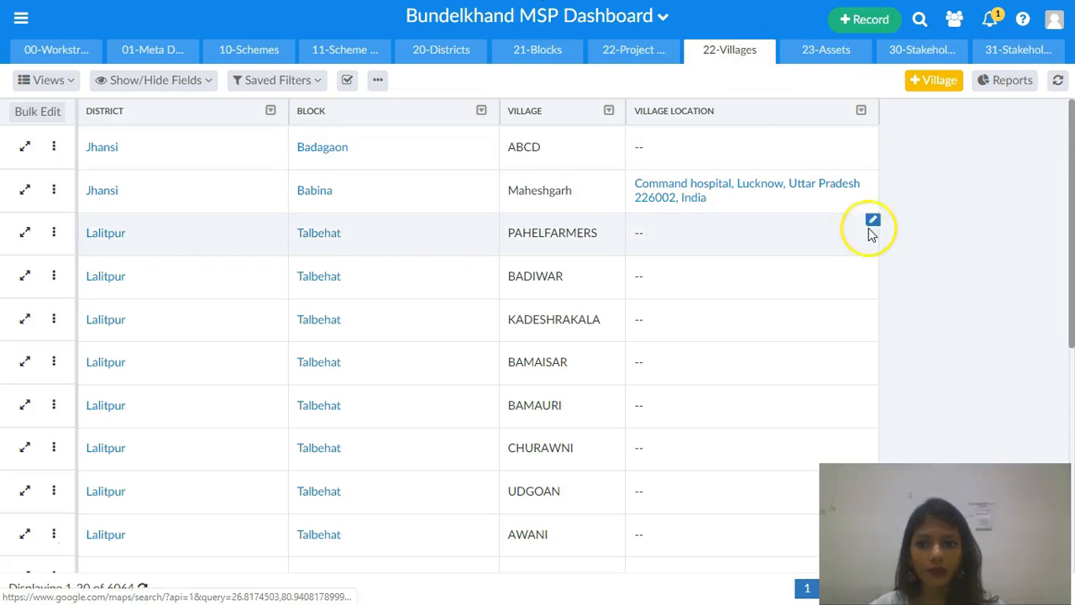
click(932, 81)
click(504, 149)
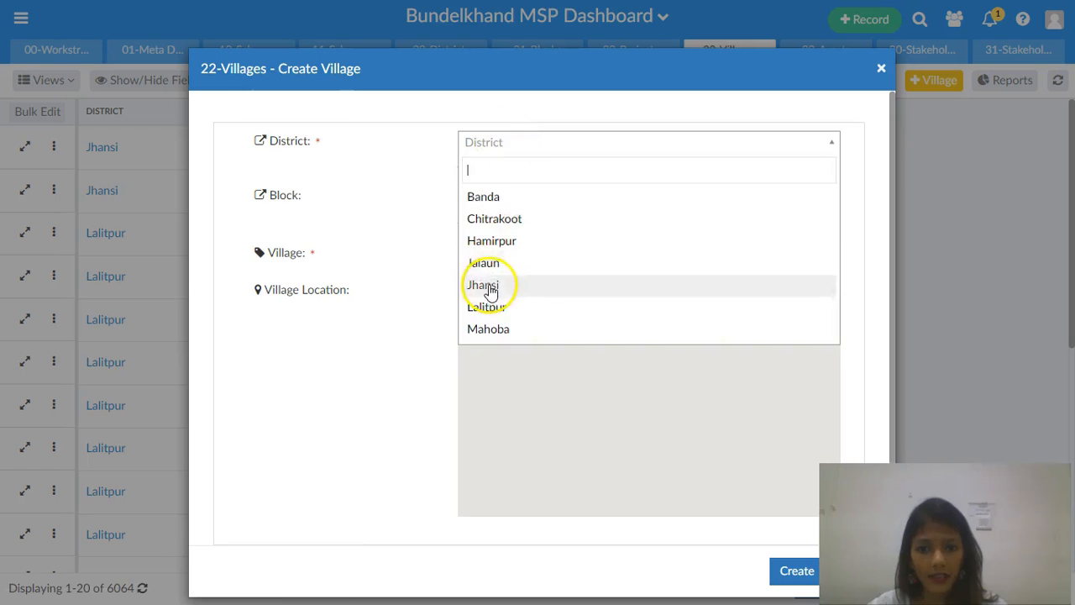
click(491, 287)
click(506, 199)
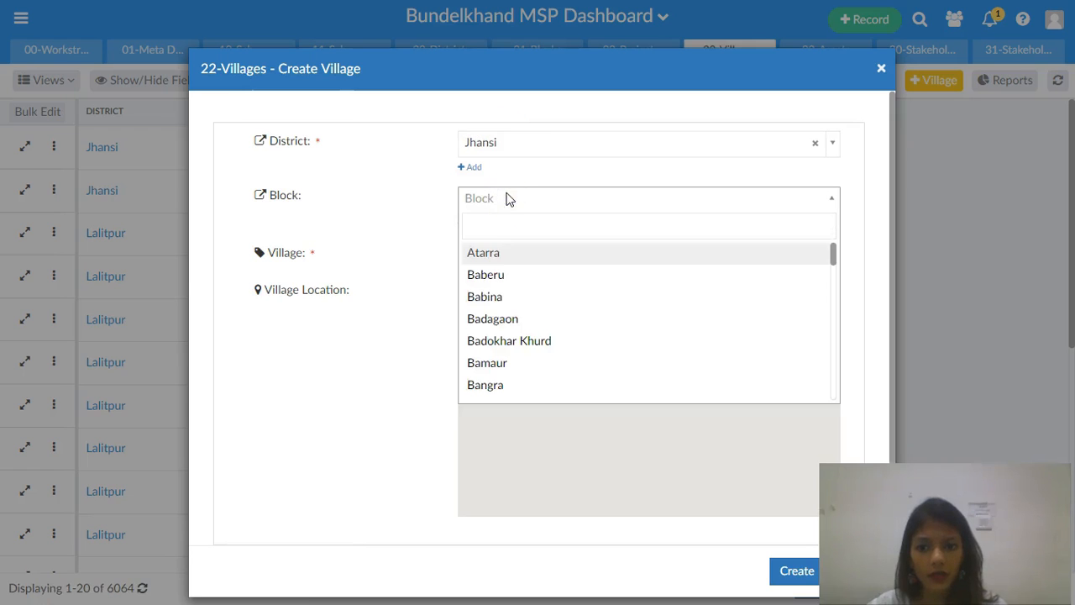
click(509, 304)
click(502, 257)
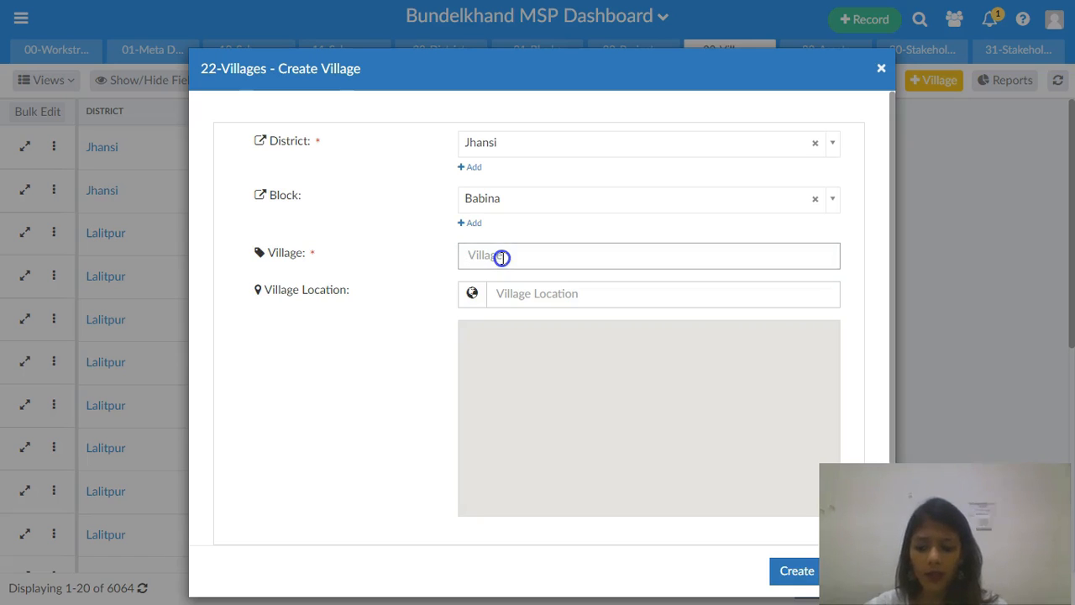
text(L)
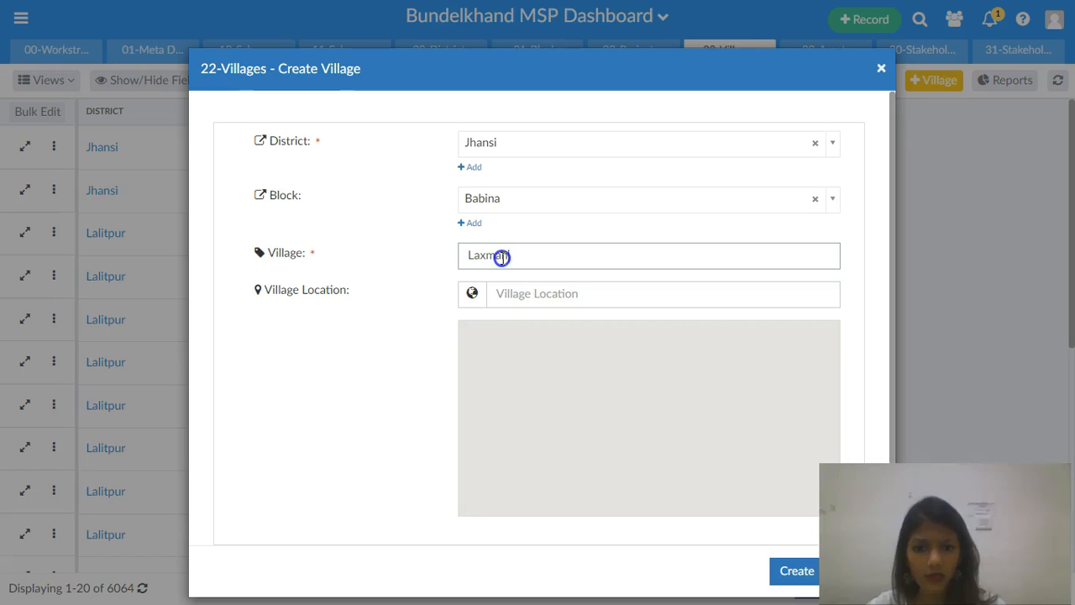
text(axman)
click(798, 571)
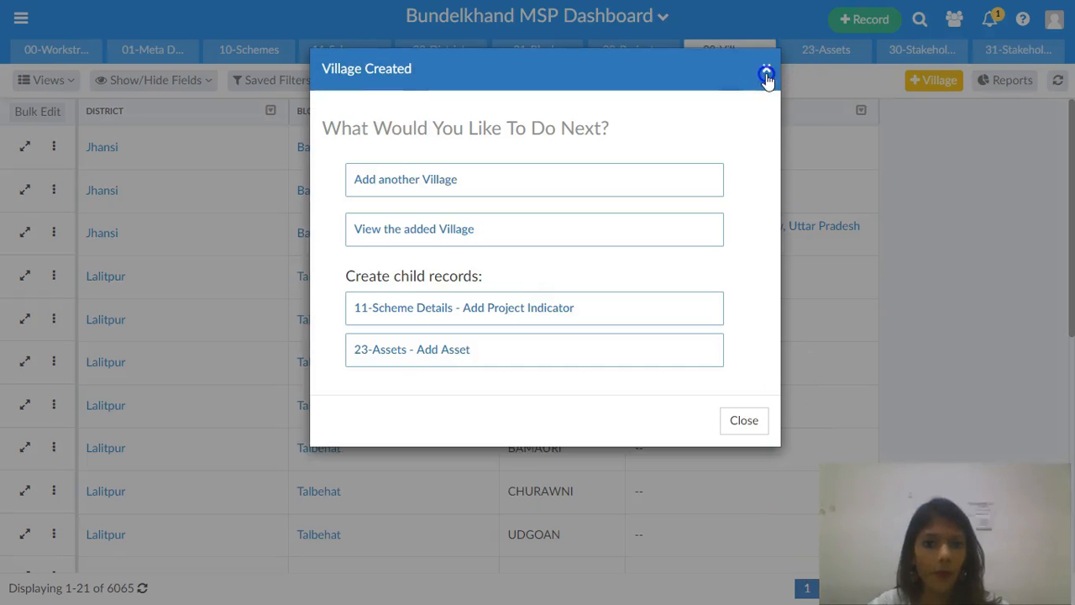
click(766, 76)
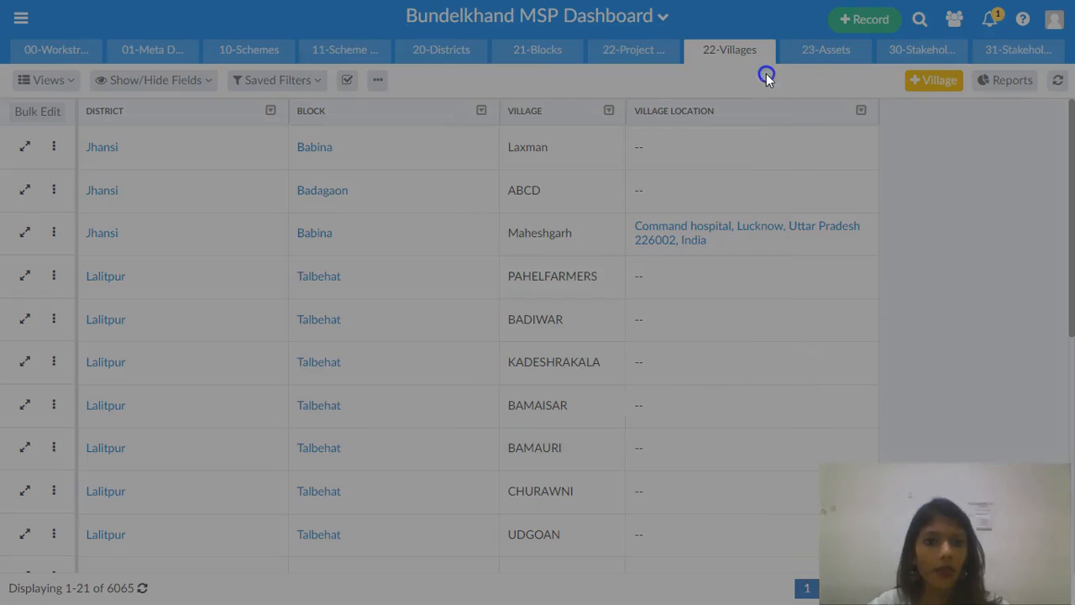
- Start a new asset in the 23-Assets table located in Jhansi district, Bangra block, Hati village
click(817, 50)
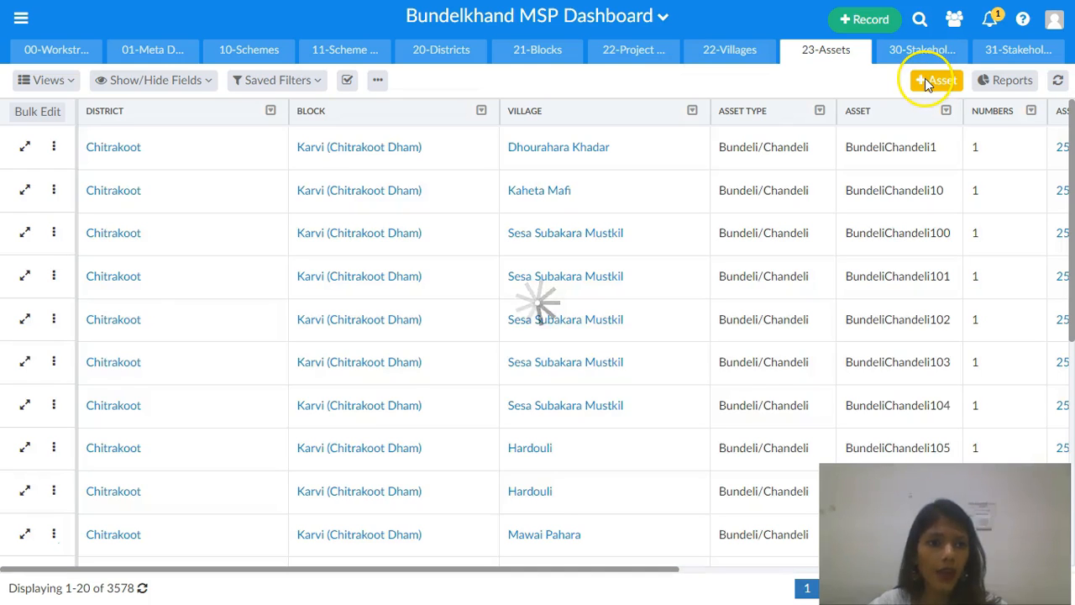
click(926, 80)
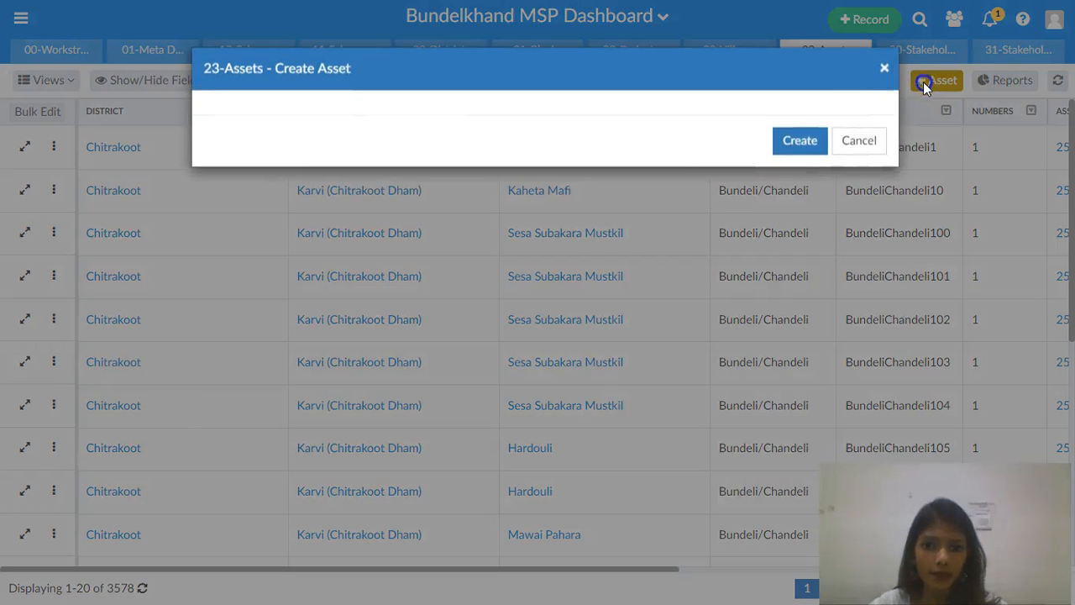
click(529, 143)
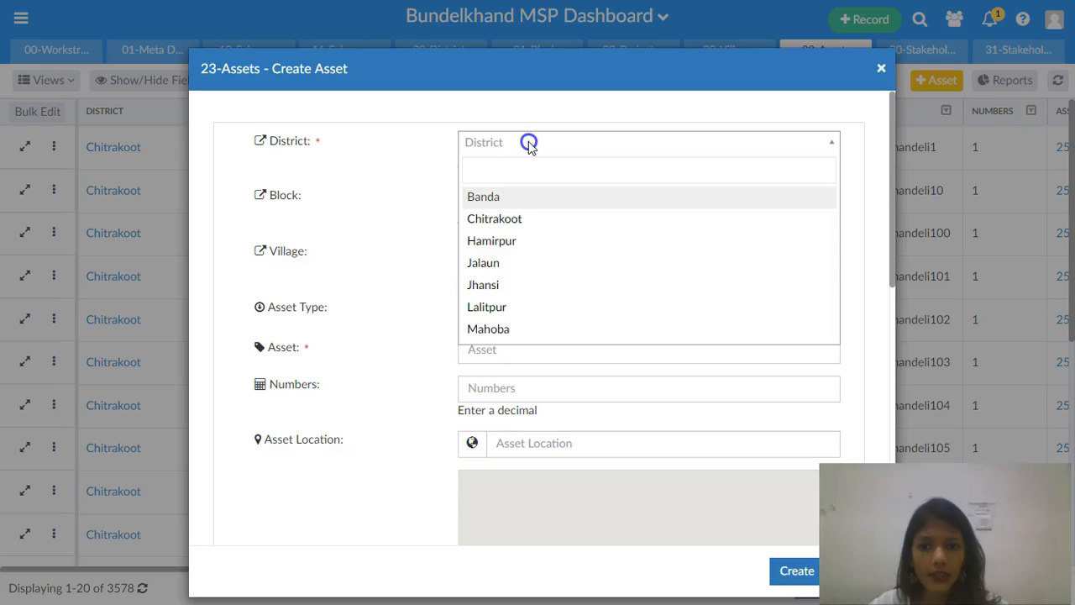
click(494, 281)
click(498, 206)
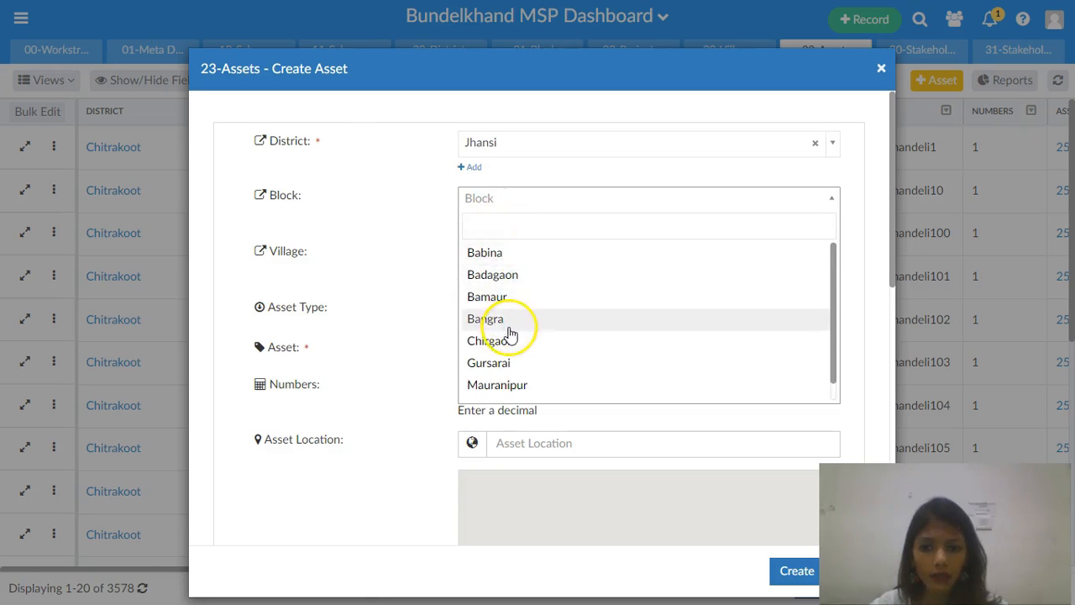
click(509, 327)
click(528, 256)
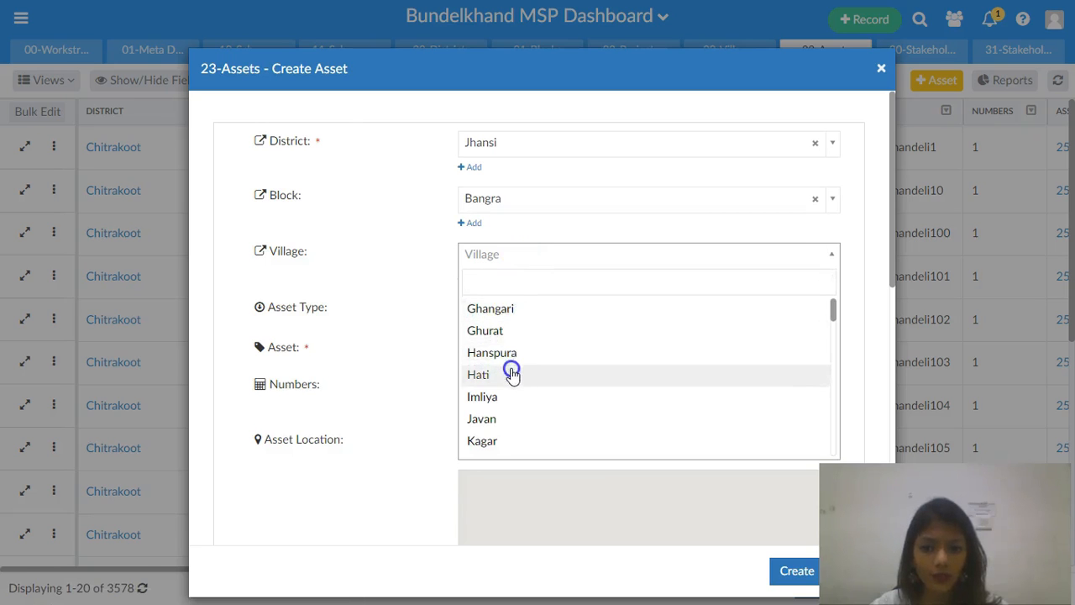
click(512, 375)
- Set the asset type to Dam, name it Dam in Jhansi with number 1, and create it
click(497, 312)
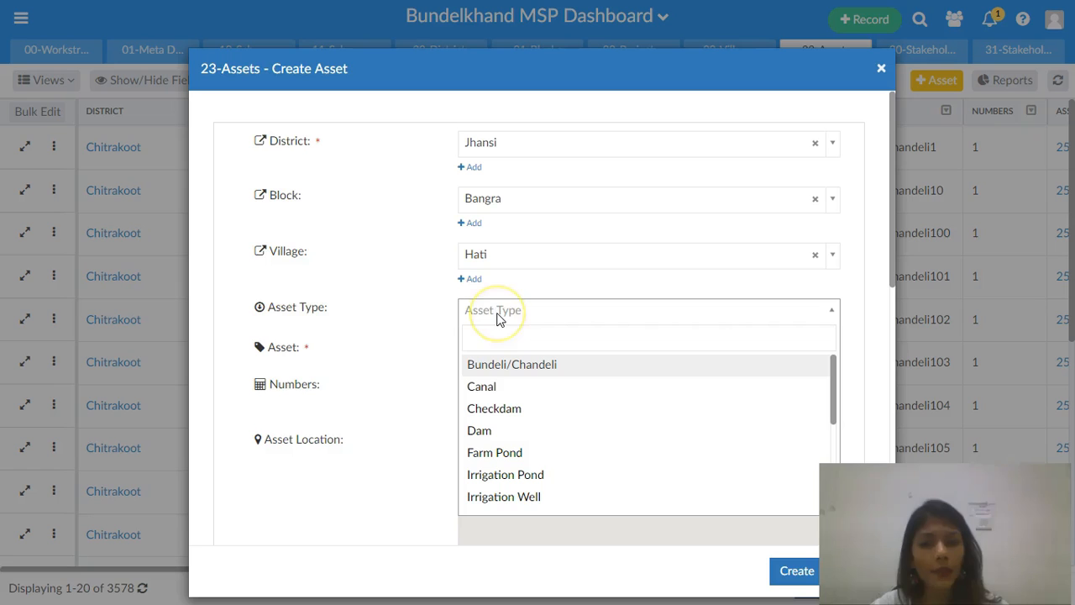
click(496, 434)
click(495, 345)
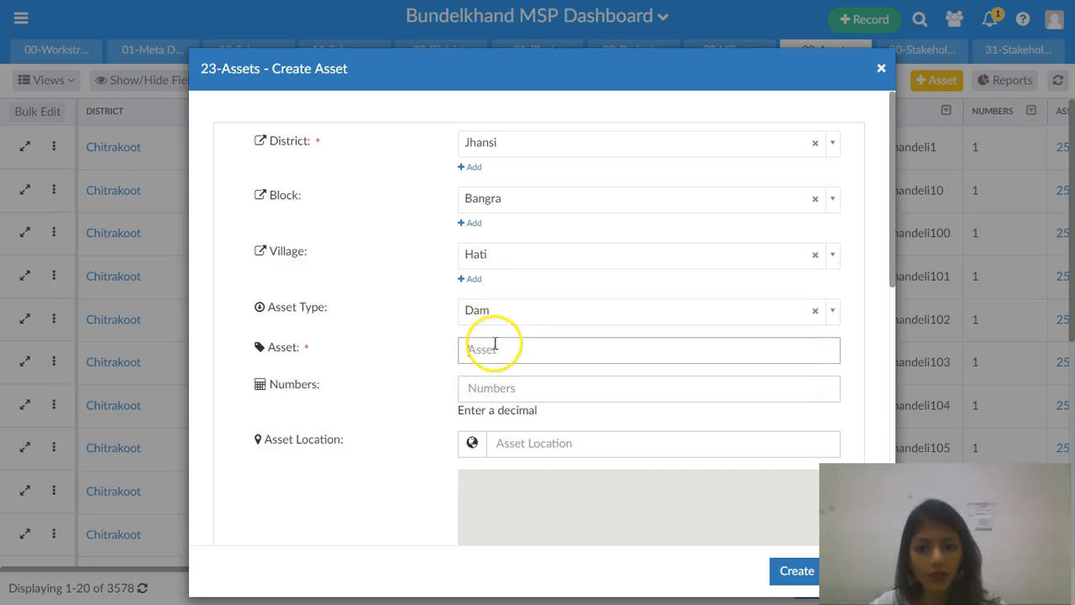
text(Dam in Jhansi)
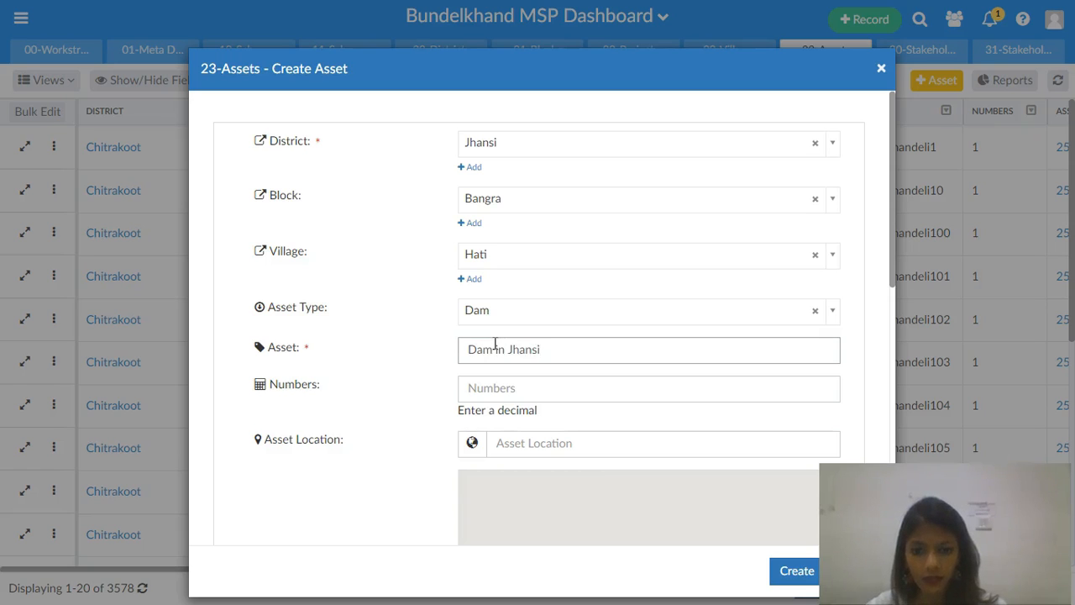
click(513, 387)
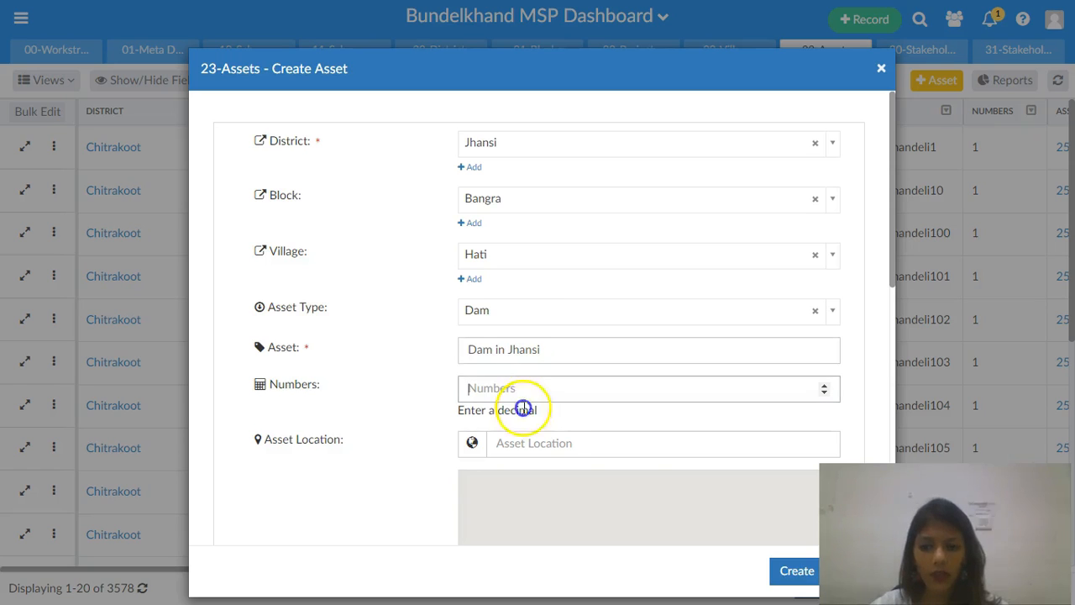
text(1)
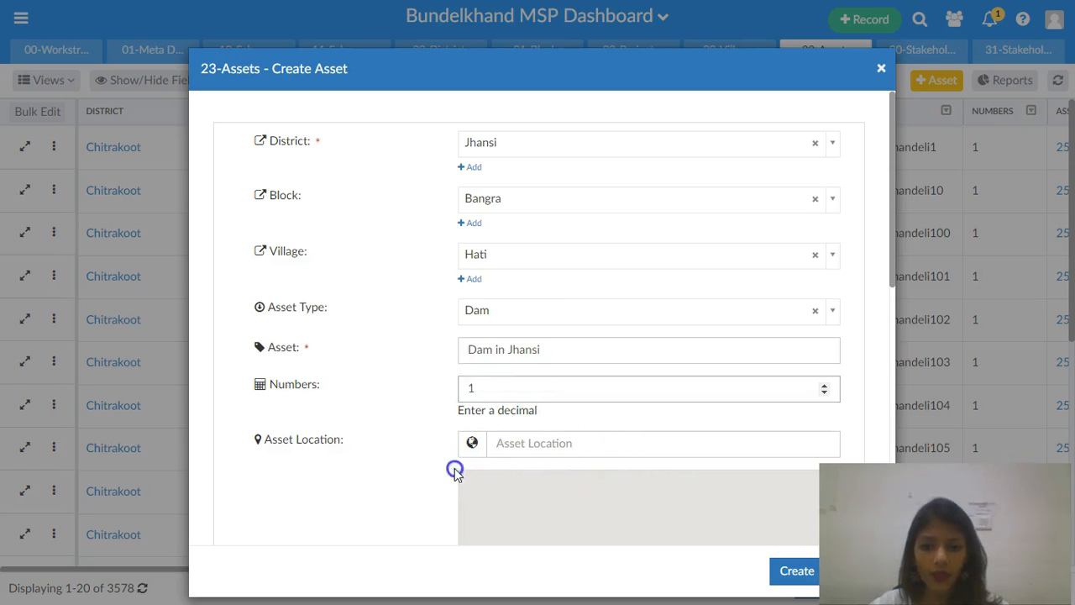
click(733, 539)
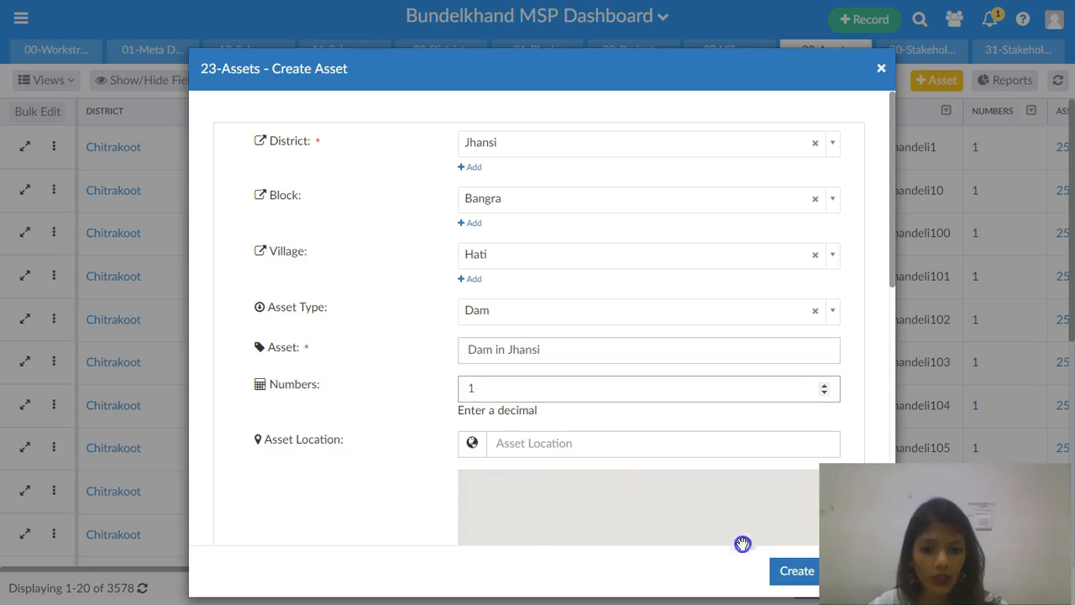
click(794, 569)
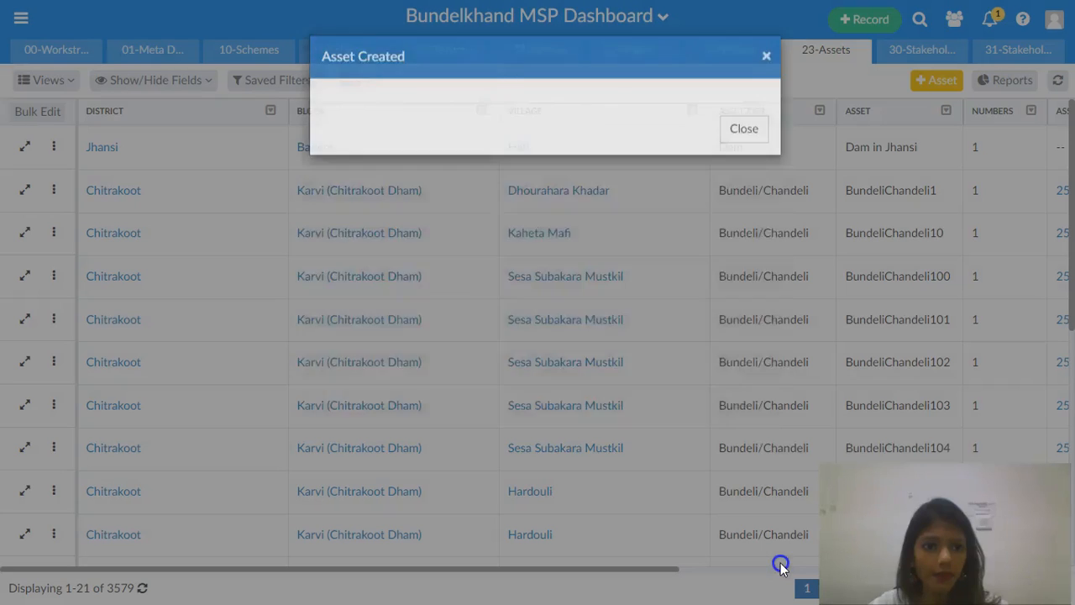
click(766, 71)
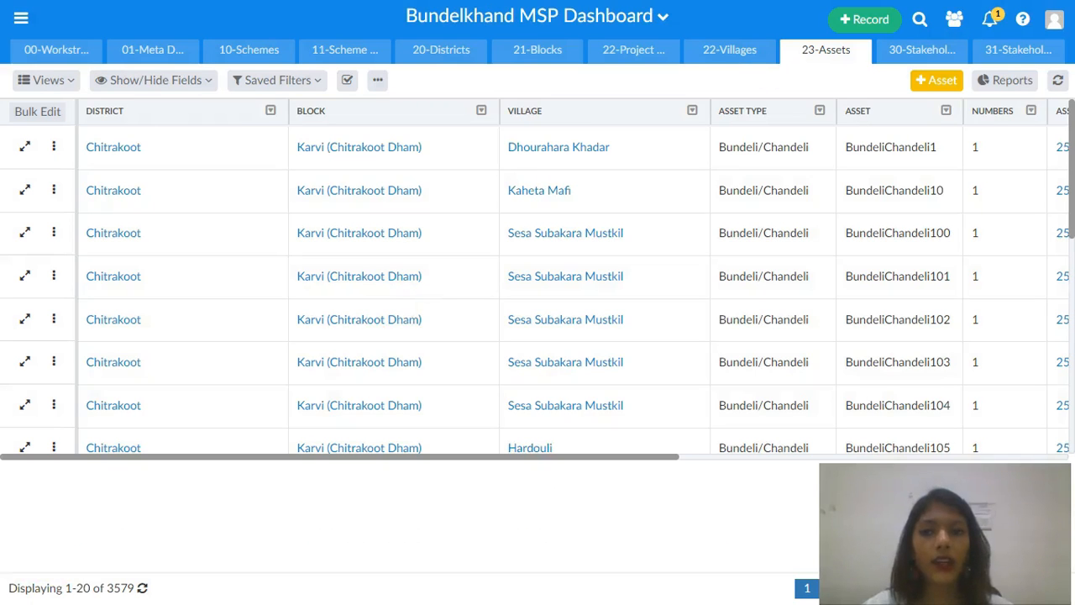
- Create a Civil Society agency named ABCDE with the description Social worker in the 30-Stakeholder Agencies table
click(924, 49)
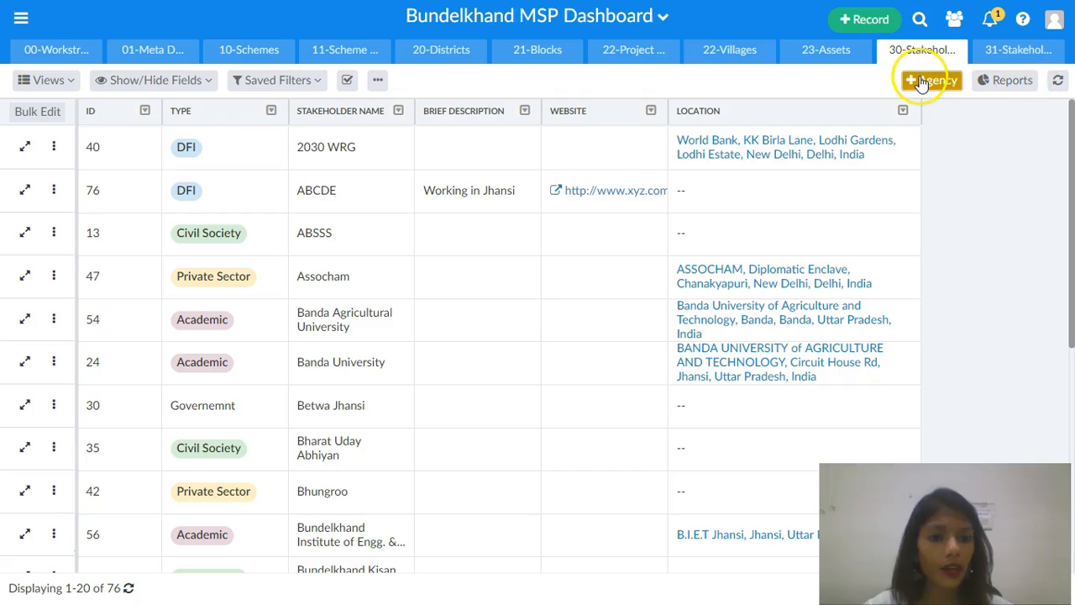
click(922, 80)
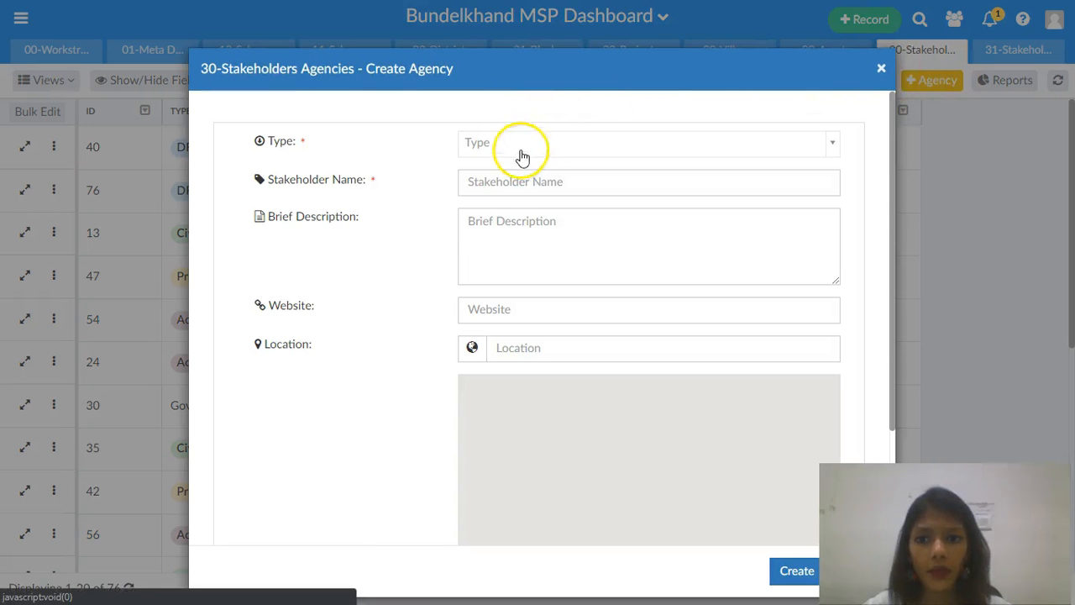
click(521, 151)
click(513, 217)
click(521, 181)
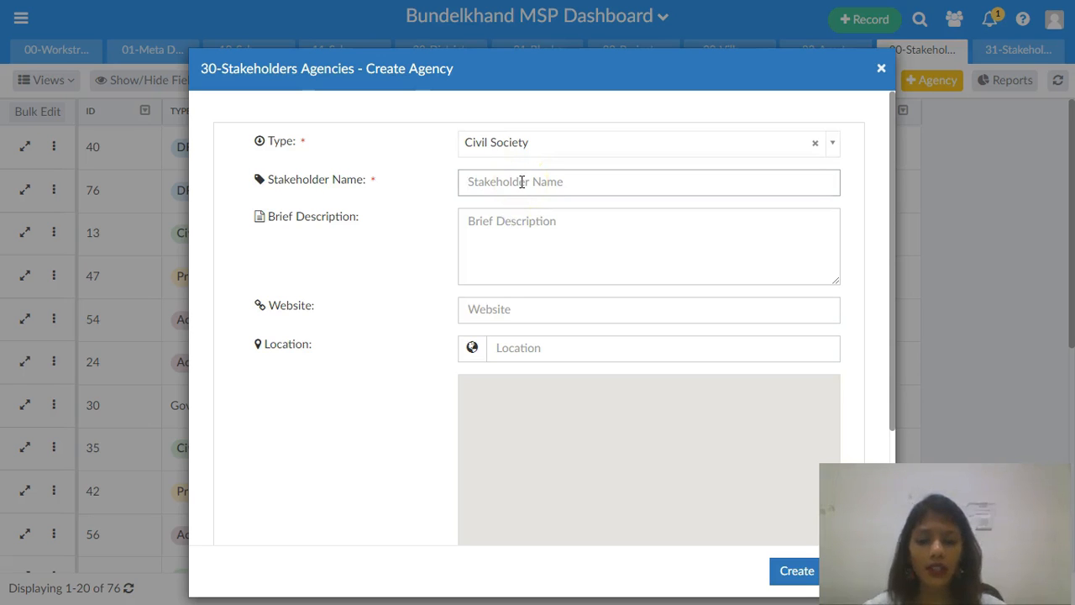
text(ABCDE)
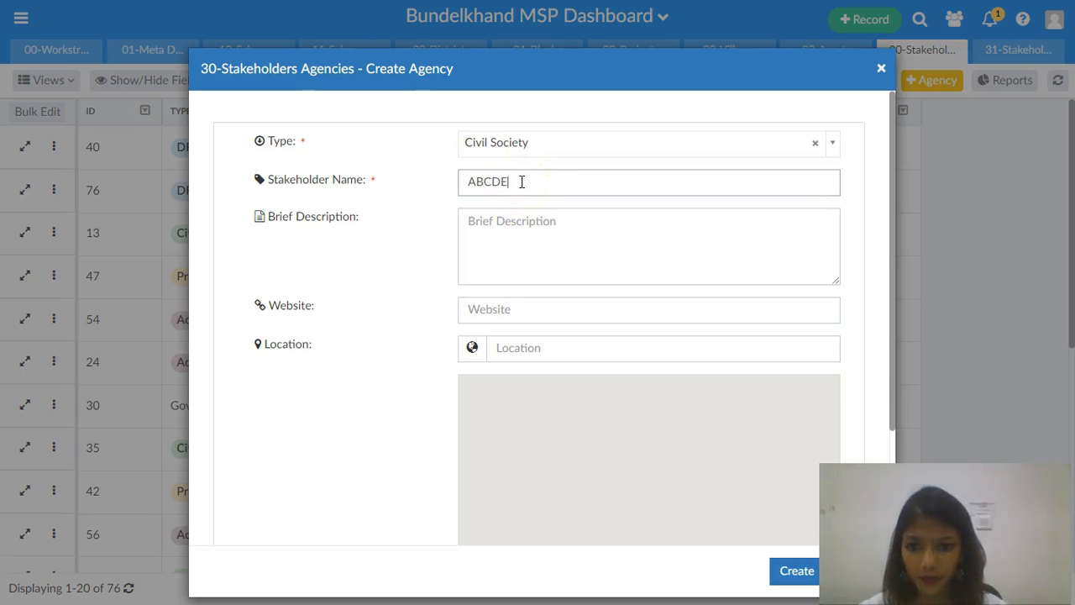
click(530, 227)
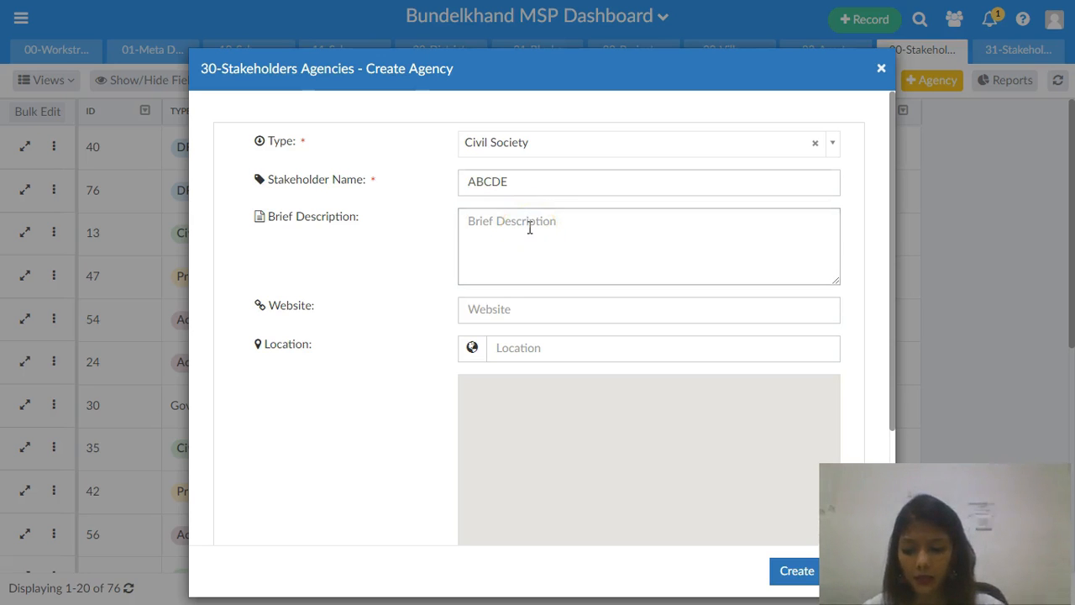
text(Social worker)
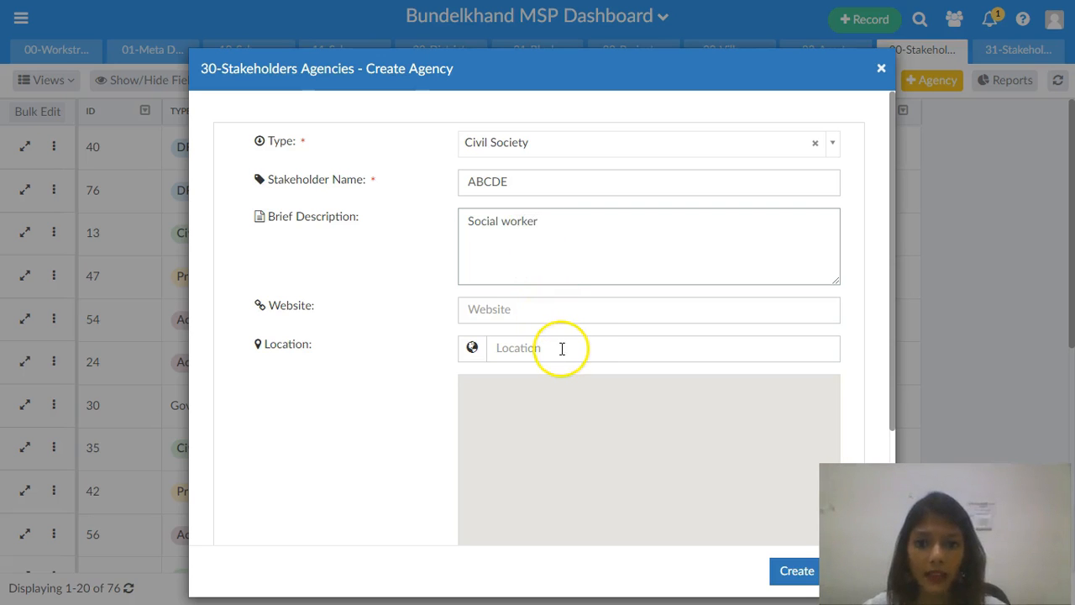
click(785, 573)
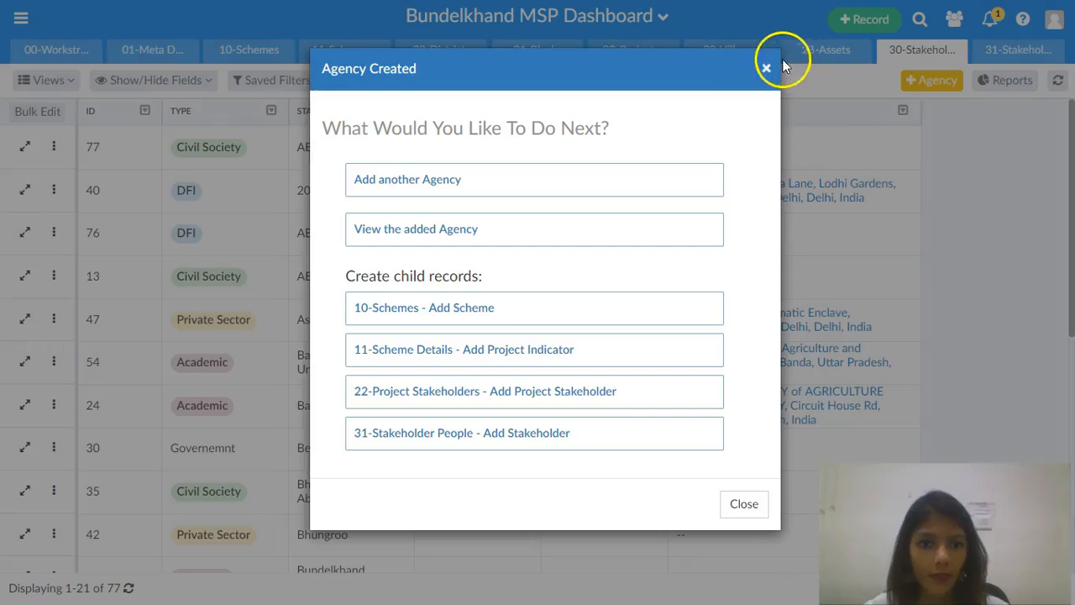
click(766, 70)
- Open the 31-Stakeholder People table and start a new stakeholder for the agency ABCDE
click(1027, 49)
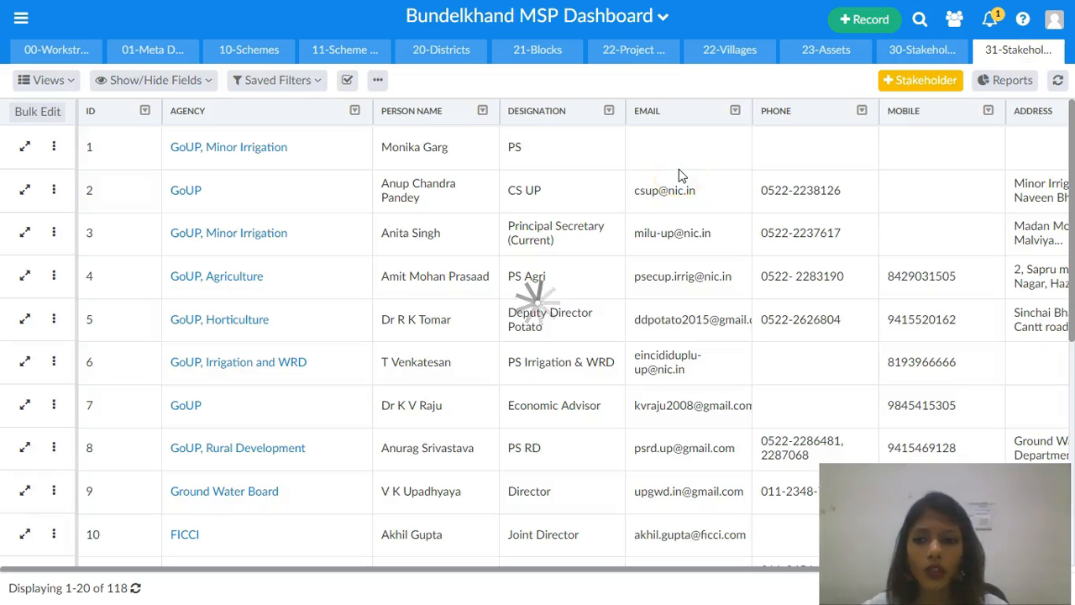
click(909, 84)
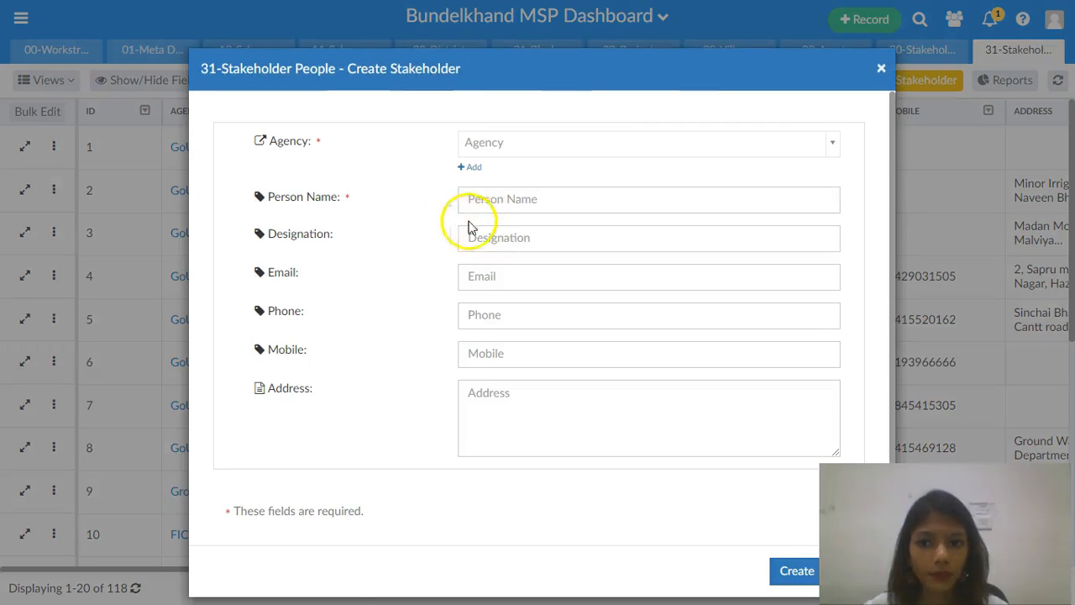
click(510, 144)
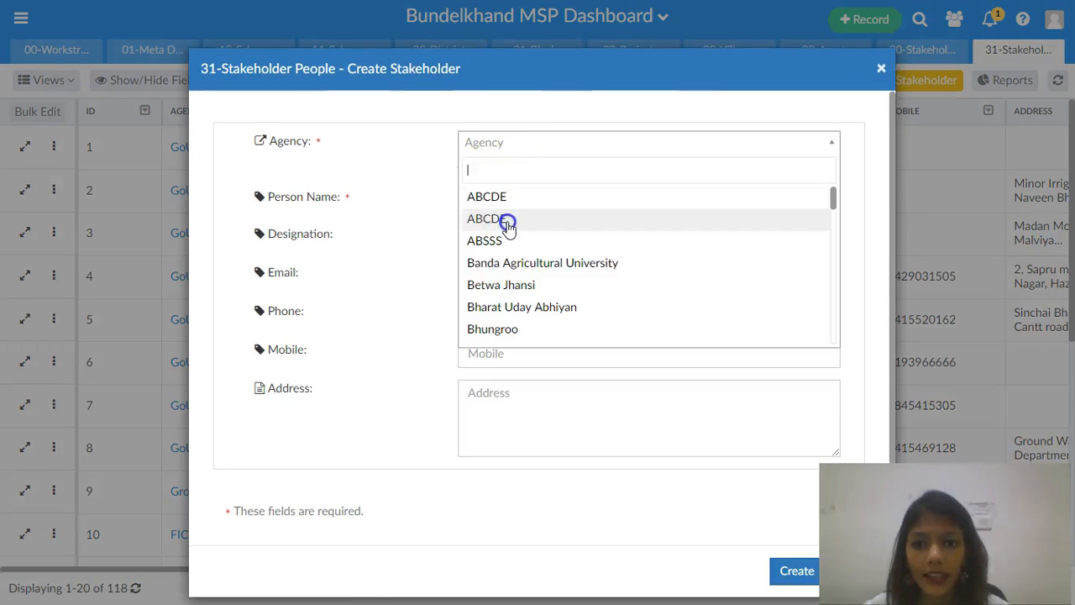
click(506, 219)
- Fill in the stakeholder's person name, the designation DS and the contact's e-mail address
click(500, 202)
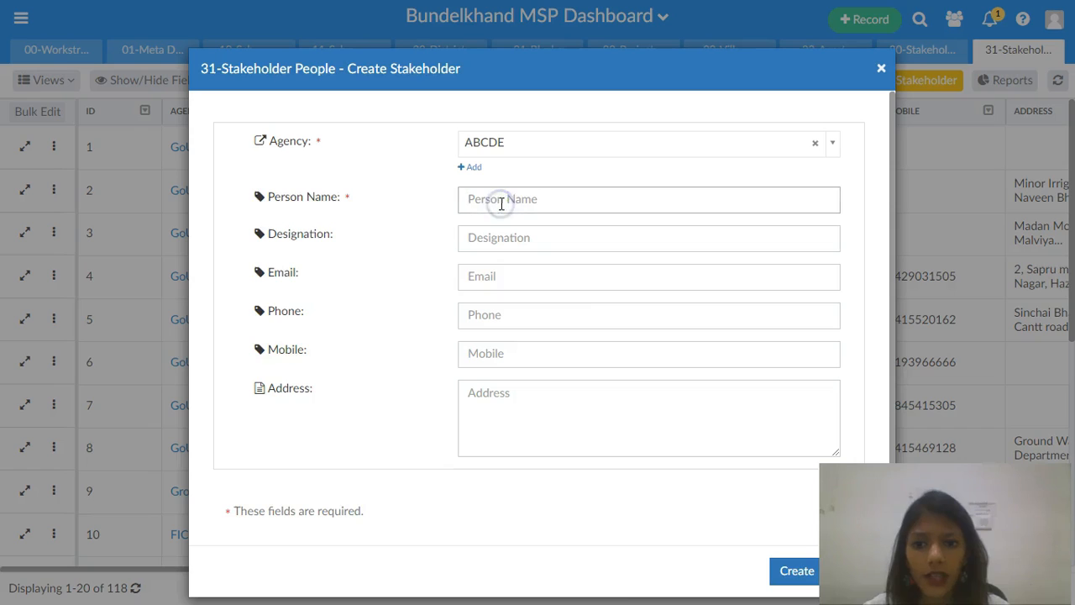
text(Mr. Garg)
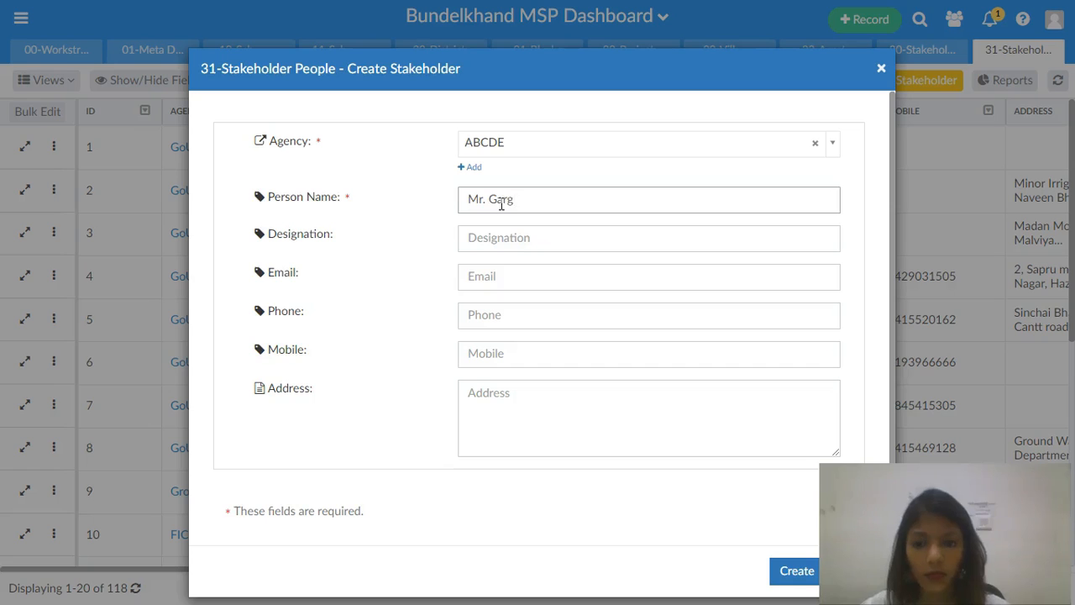
click(503, 234)
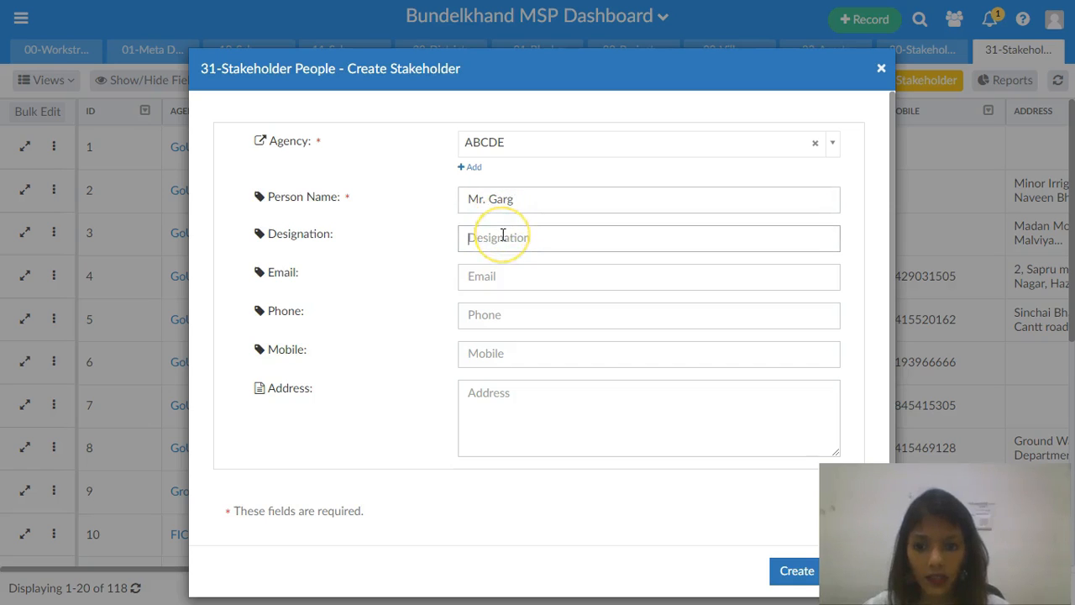
text(DS)
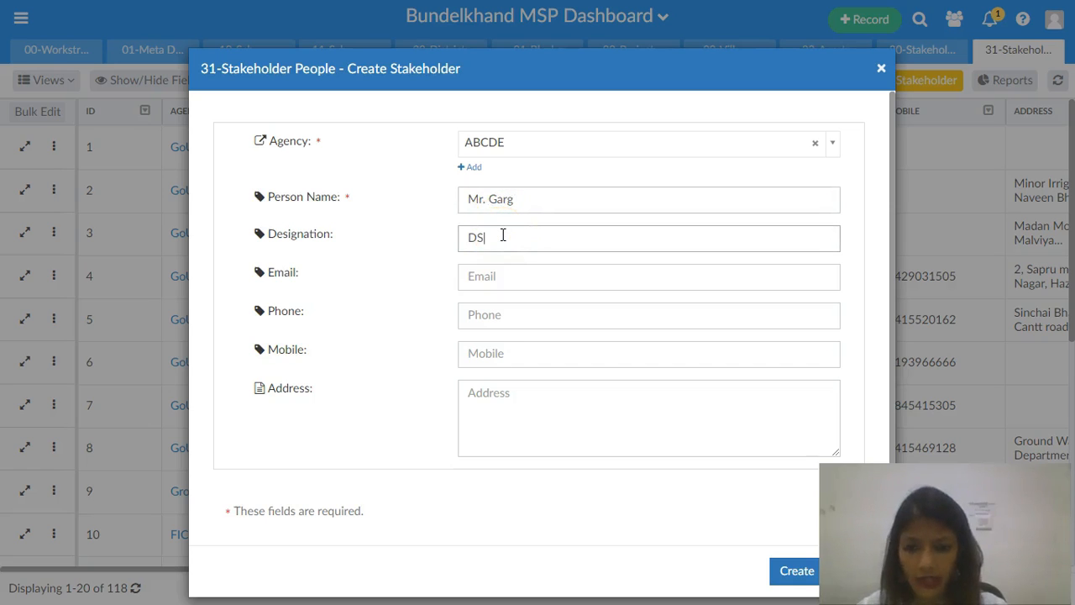
click(502, 275)
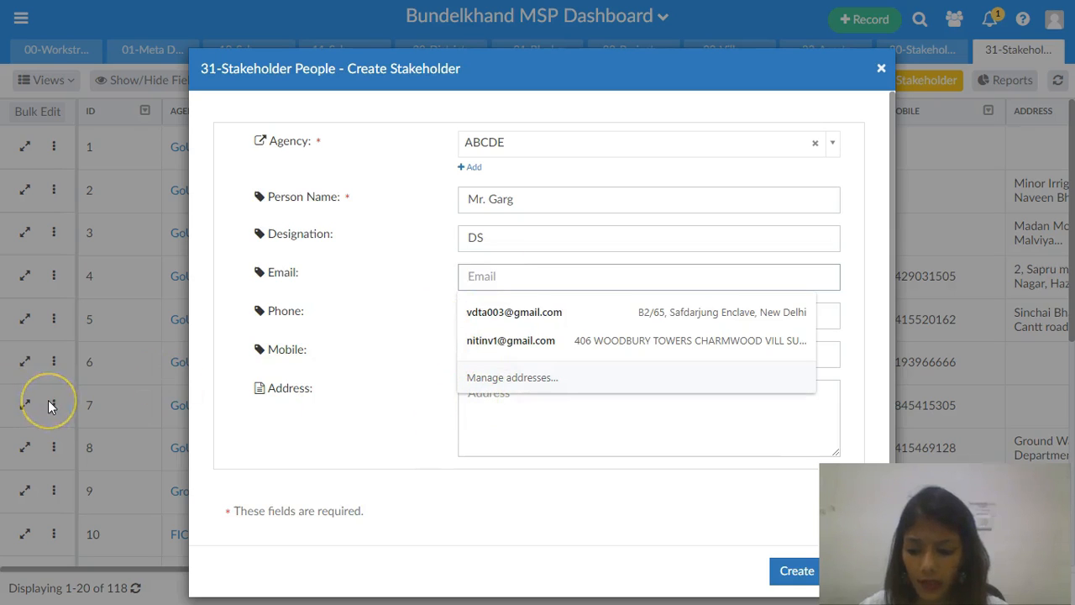
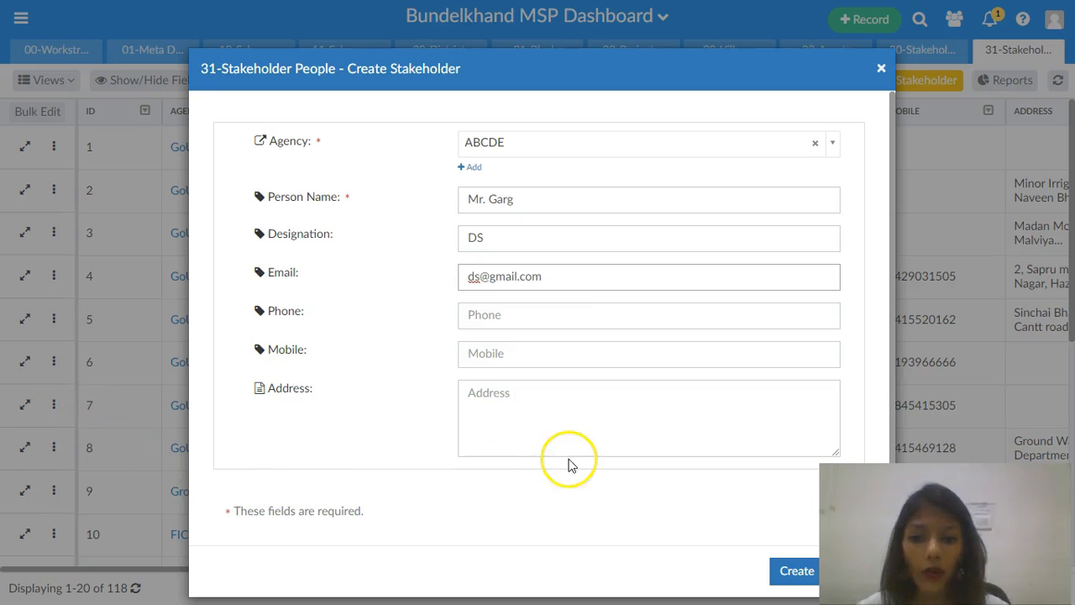
- Create the stakeholder with the address left empty and close the confirmation
click(631, 412)
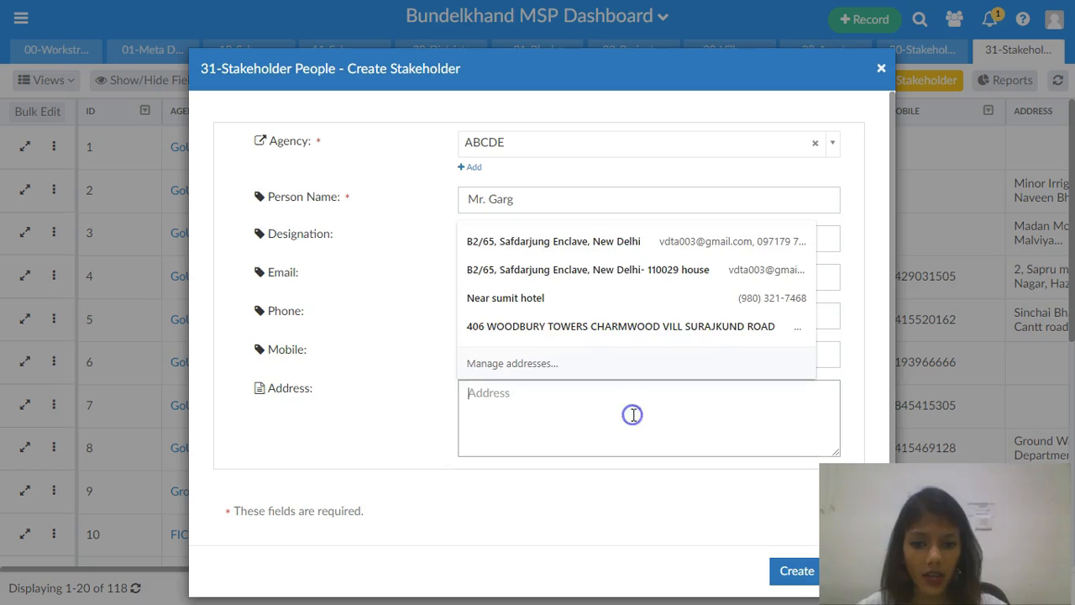
click(632, 415)
click(793, 570)
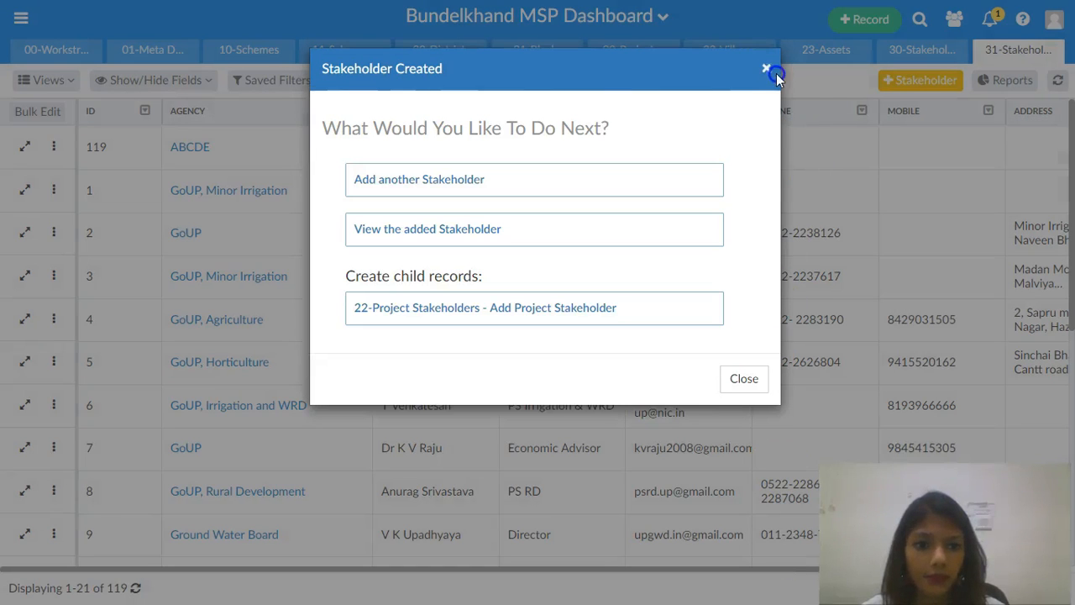
click(773, 72)
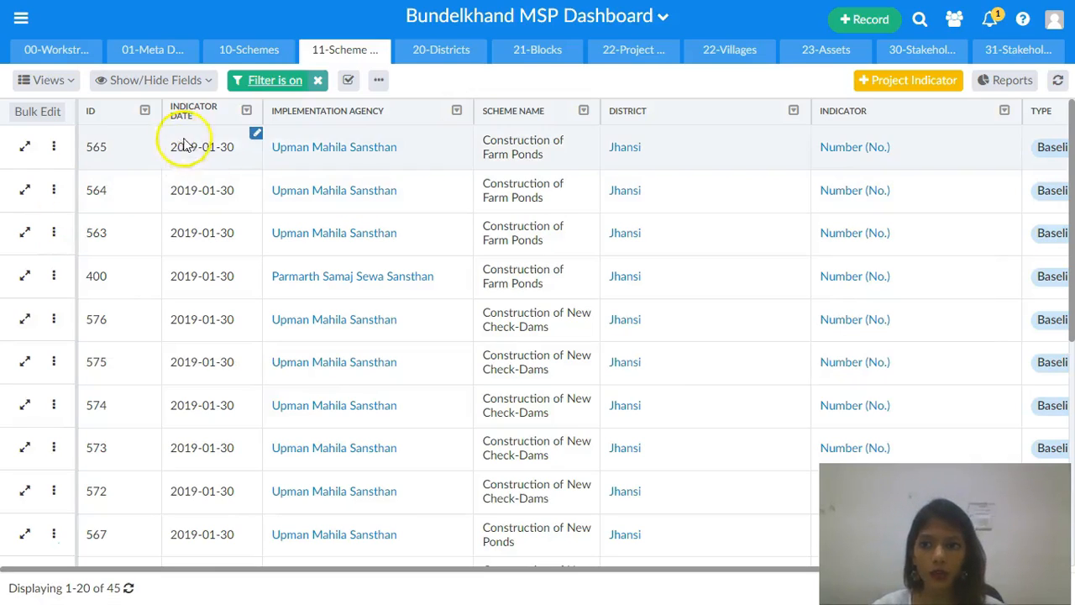
- Start a new scheme in the 10-Schemes table with workstream Irrigation Practices and implementing agency Betwa Jhansi
click(237, 50)
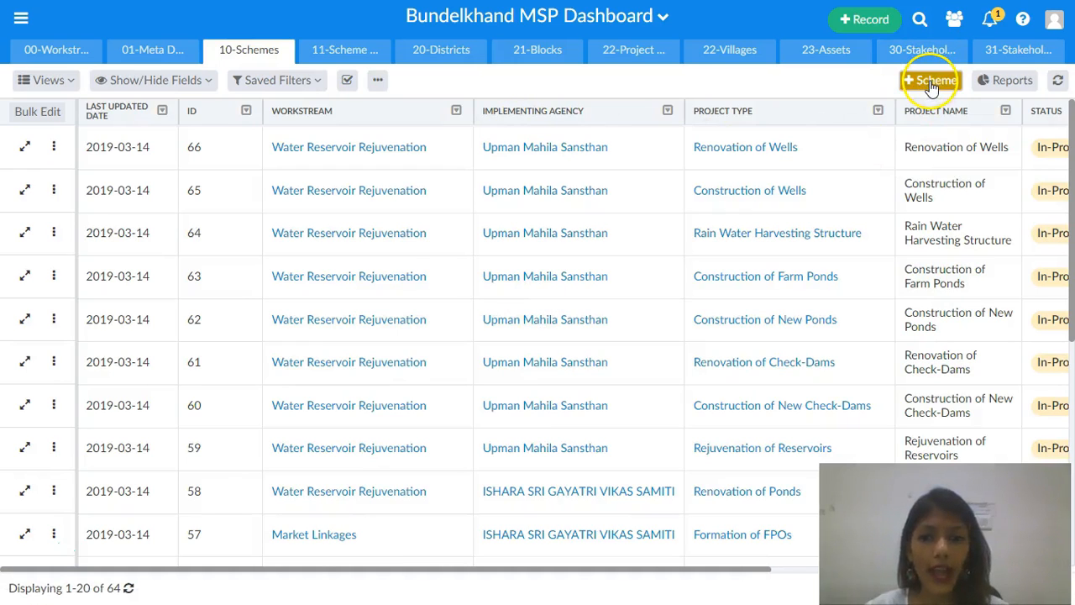
click(932, 88)
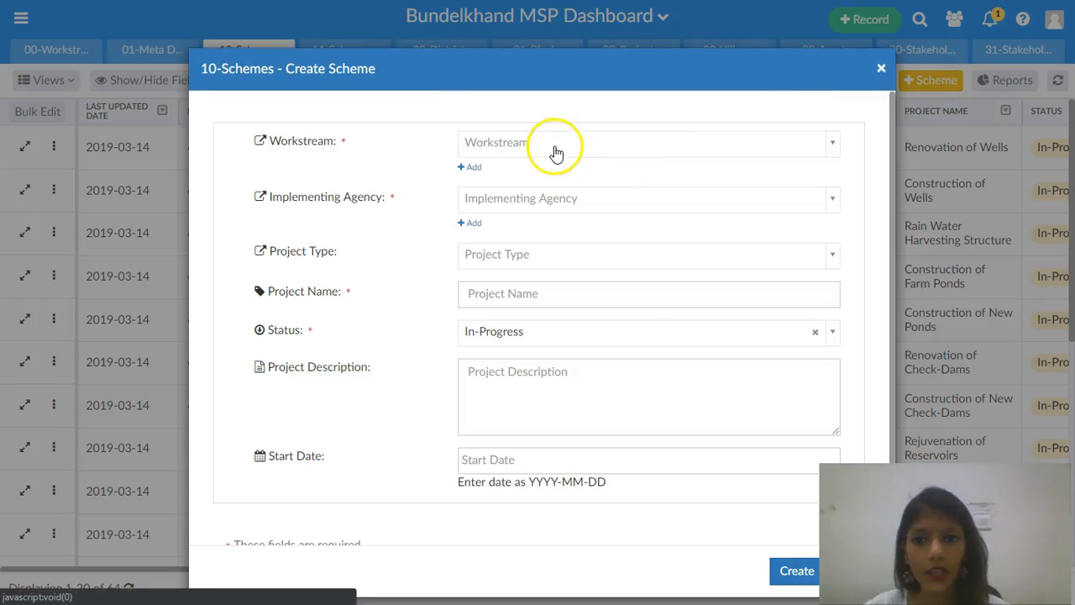
click(555, 147)
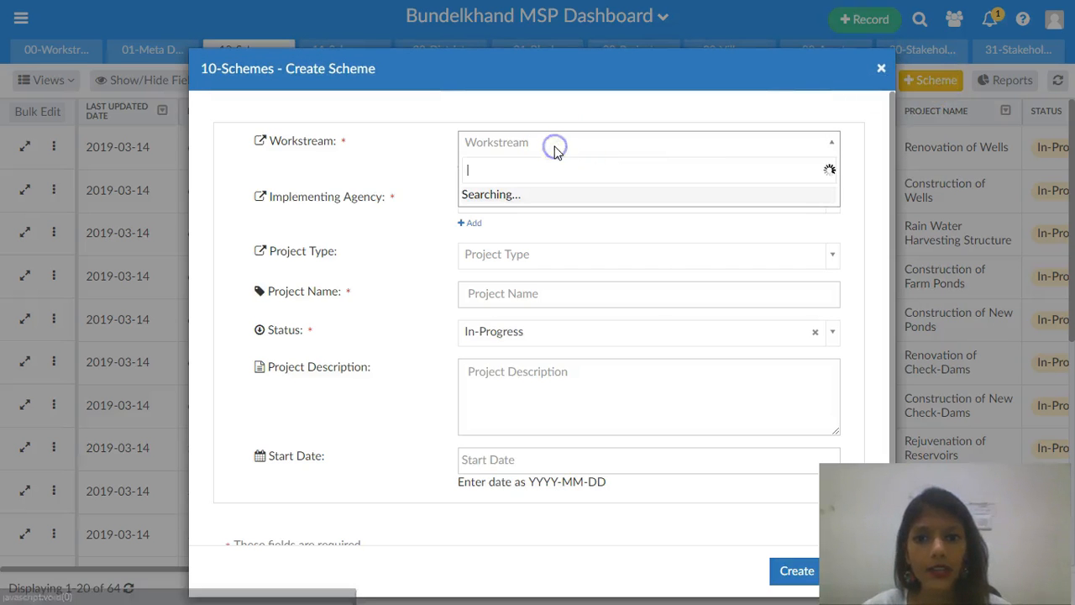
click(531, 215)
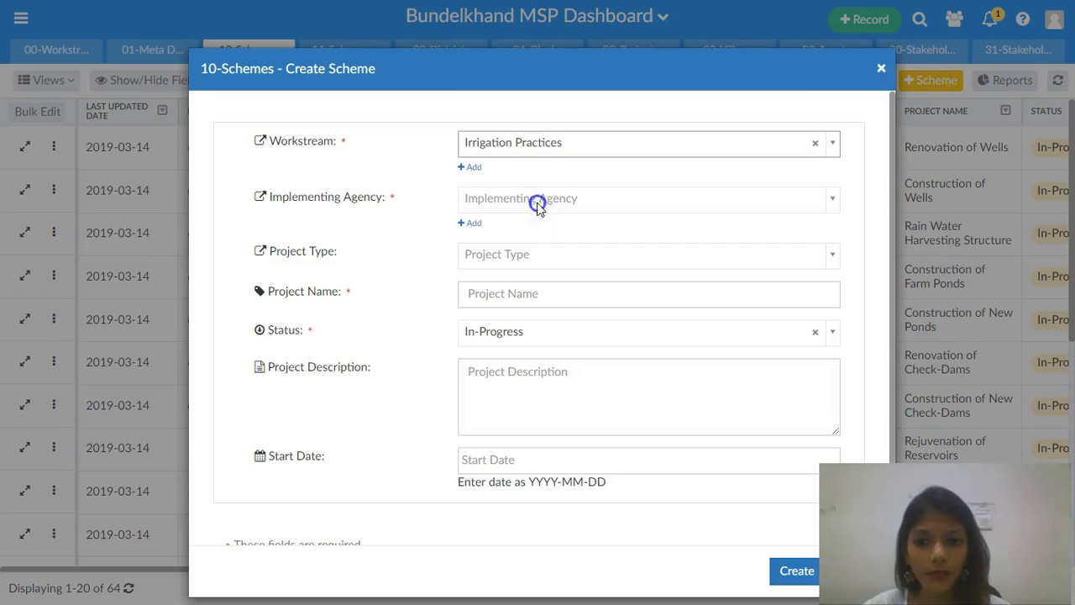
click(509, 191)
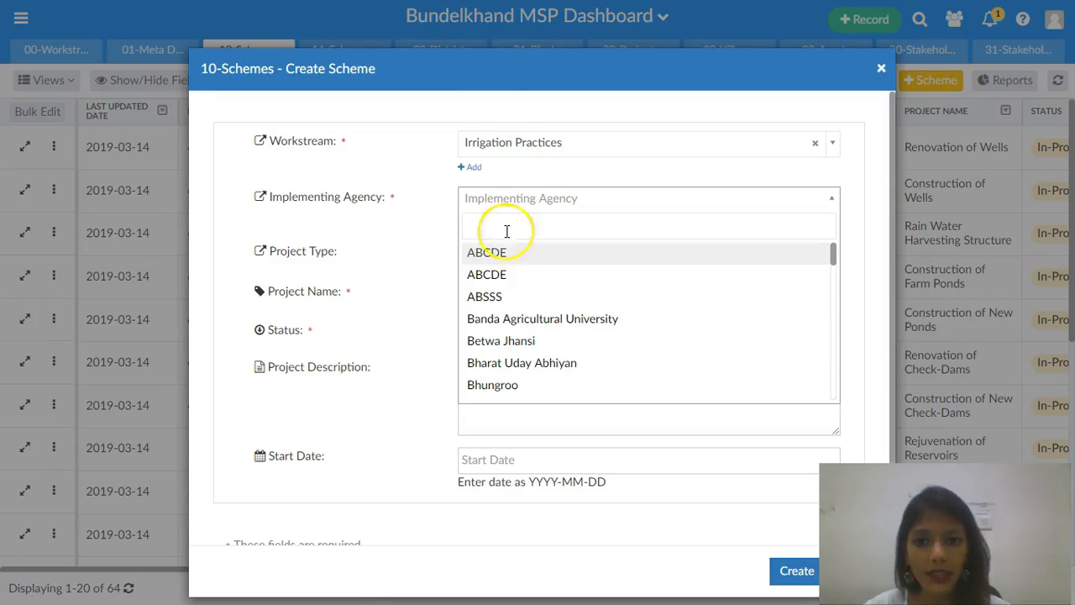
click(504, 341)
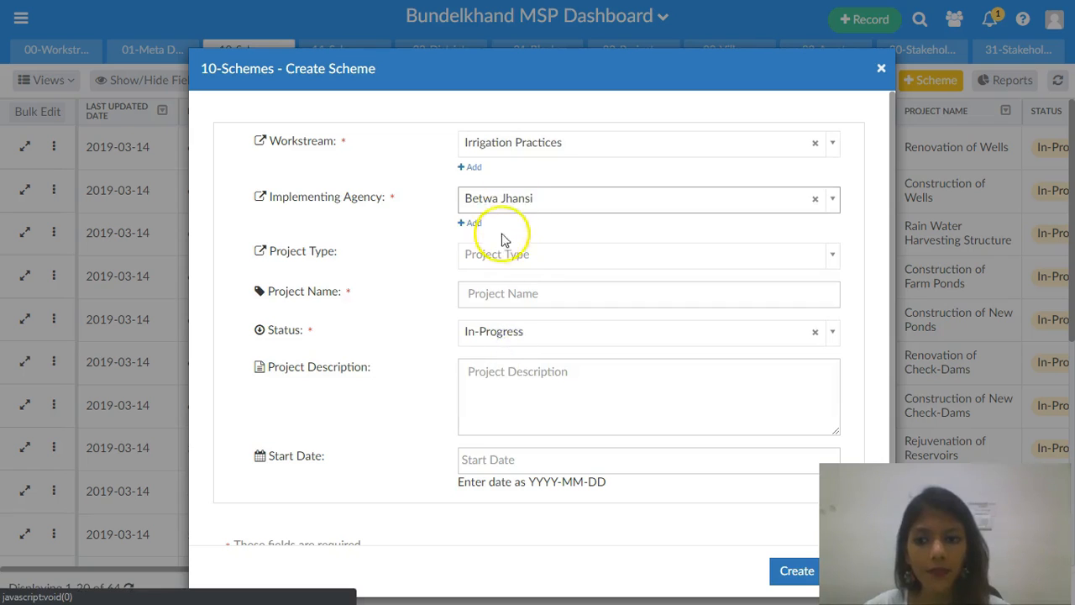
- Set project type Construction of Wells, name Well in making, status Paused, and description Start date to be discussed
click(513, 260)
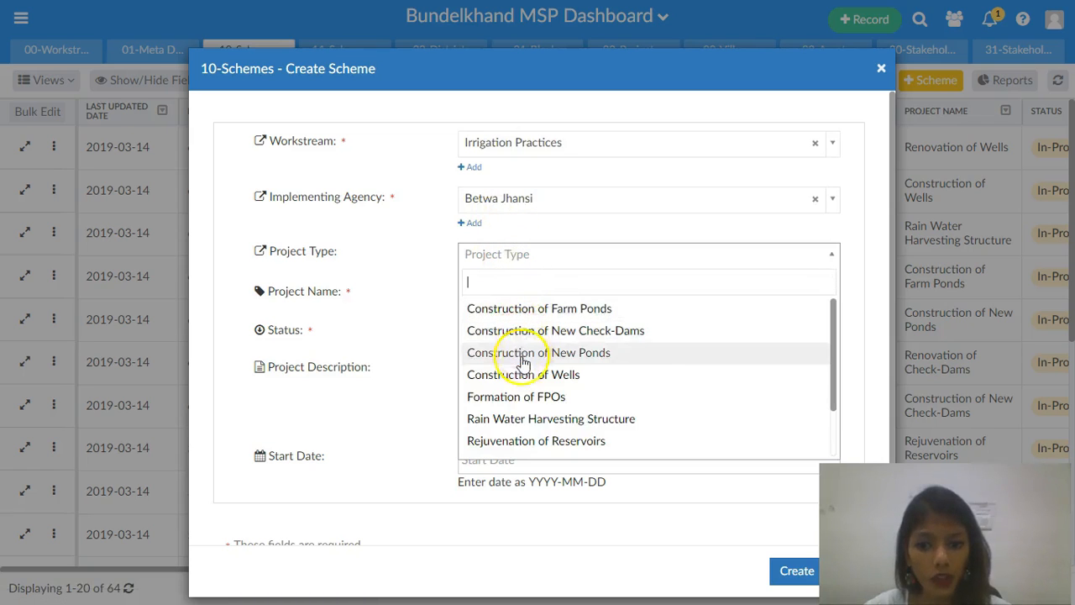
click(525, 373)
click(509, 300)
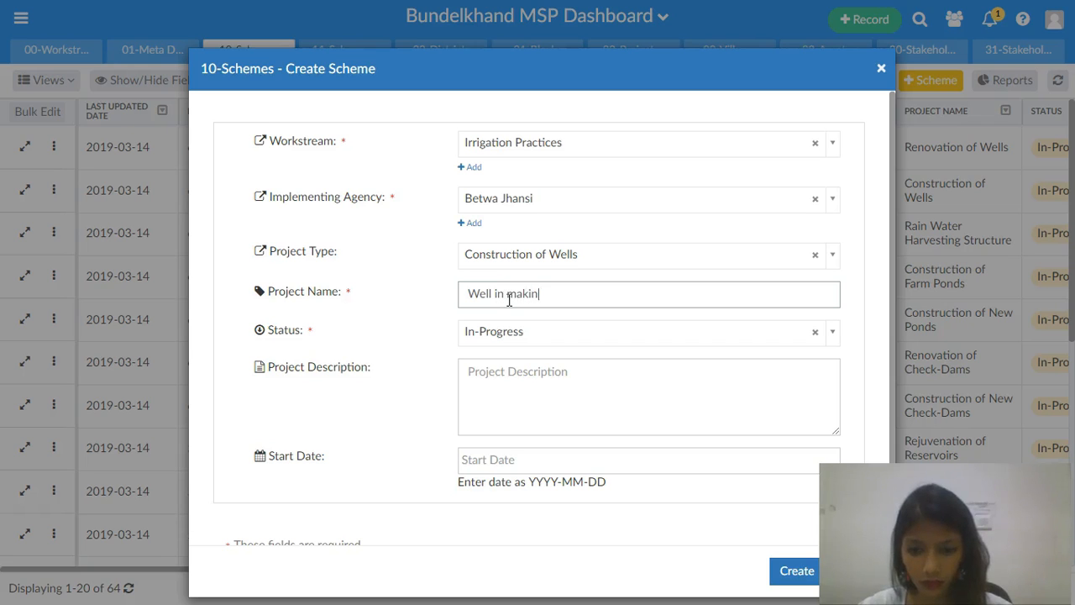
click(526, 330)
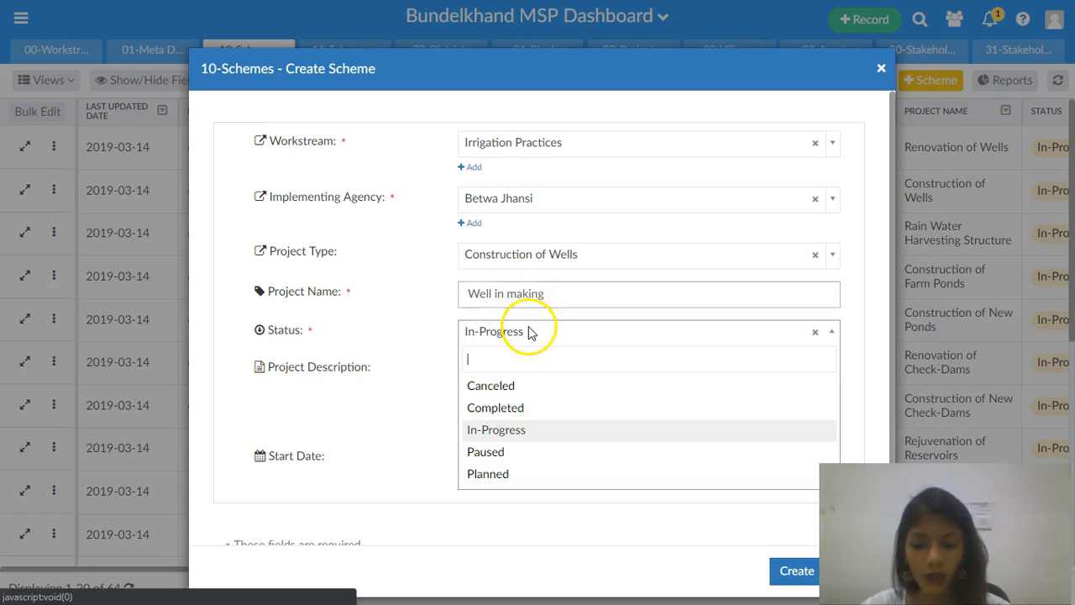
click(504, 453)
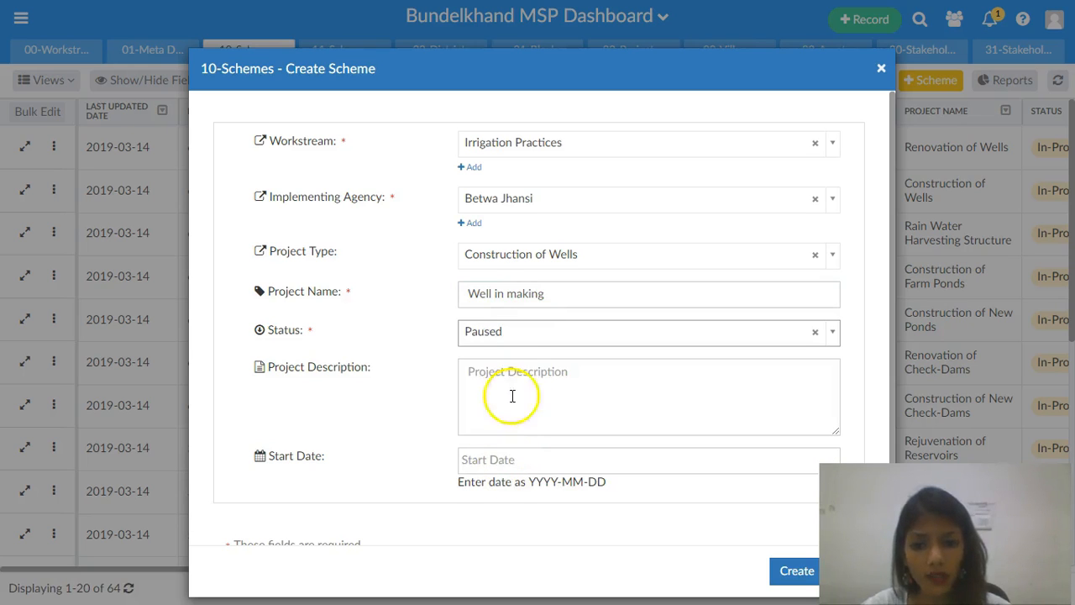
click(512, 384)
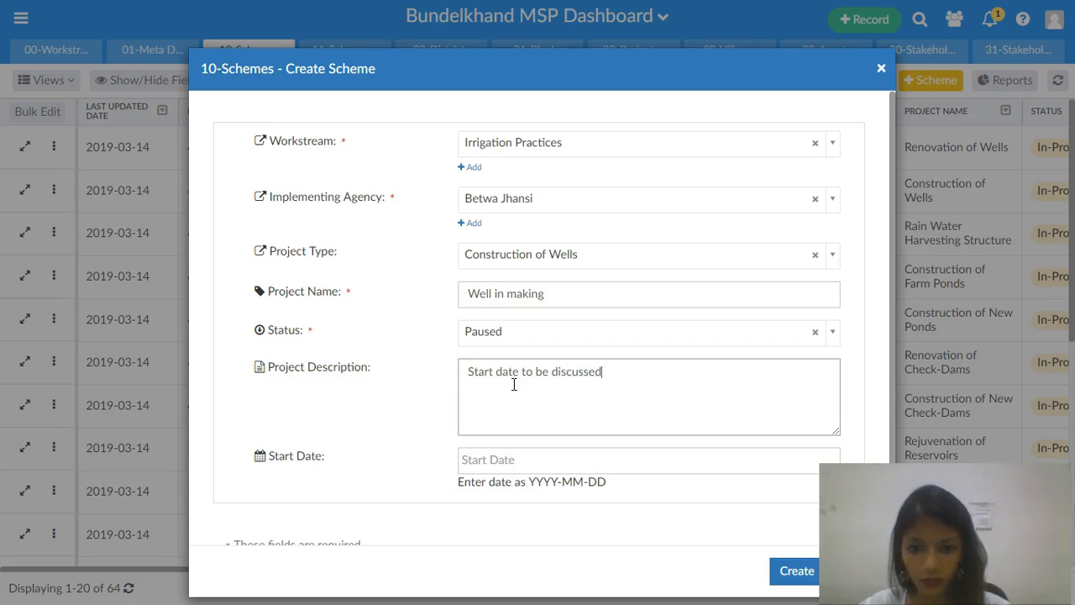
- Set the scheme's start date to 2019-06-22, create it, and close the confirmation
click(526, 461)
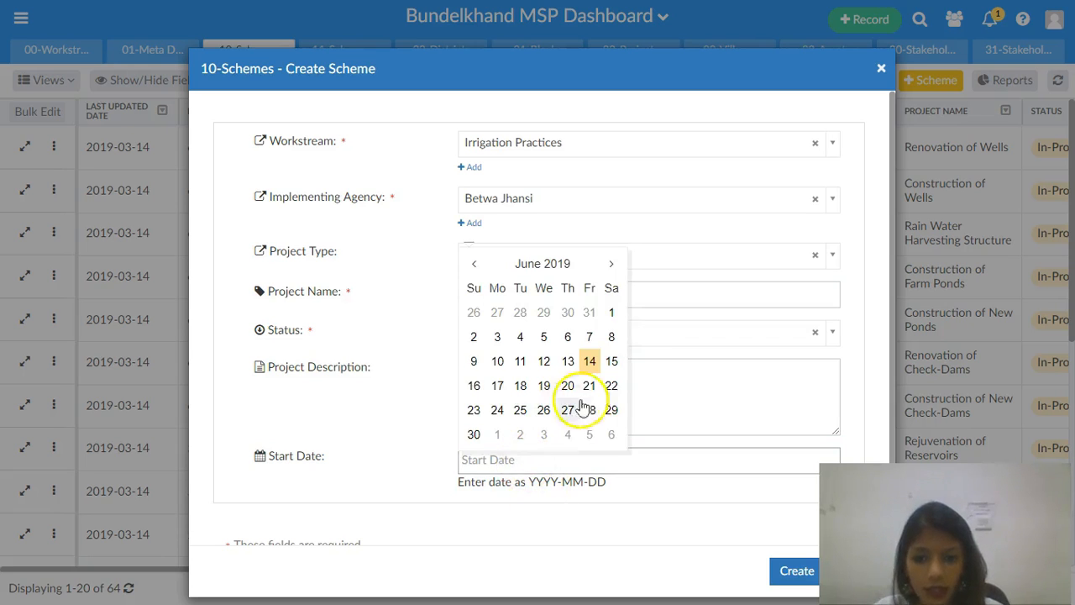
click(612, 387)
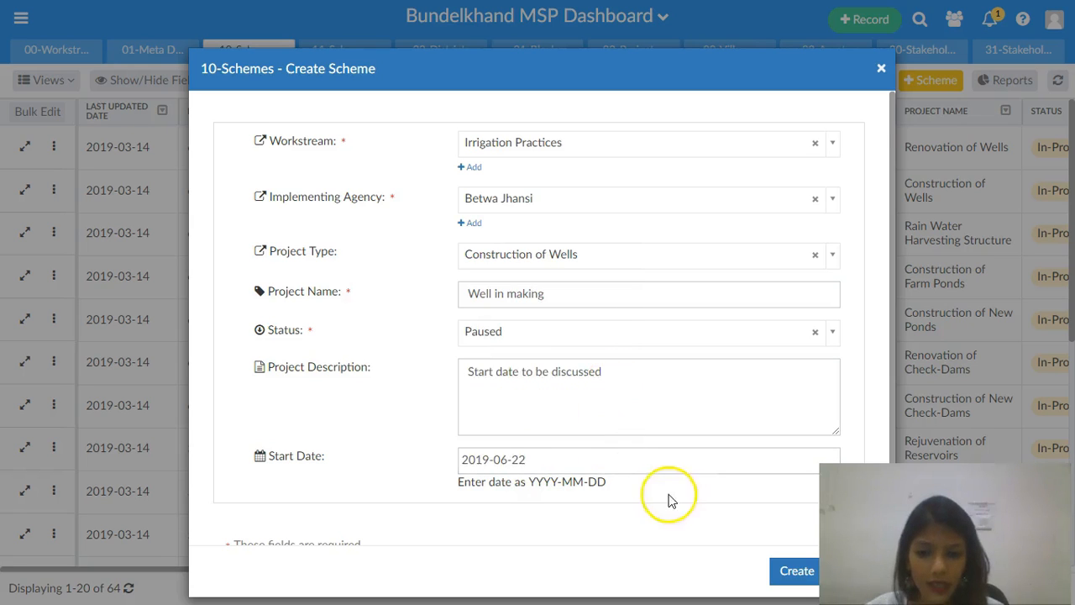
scroll(529, 445, down, 2)
click(790, 570)
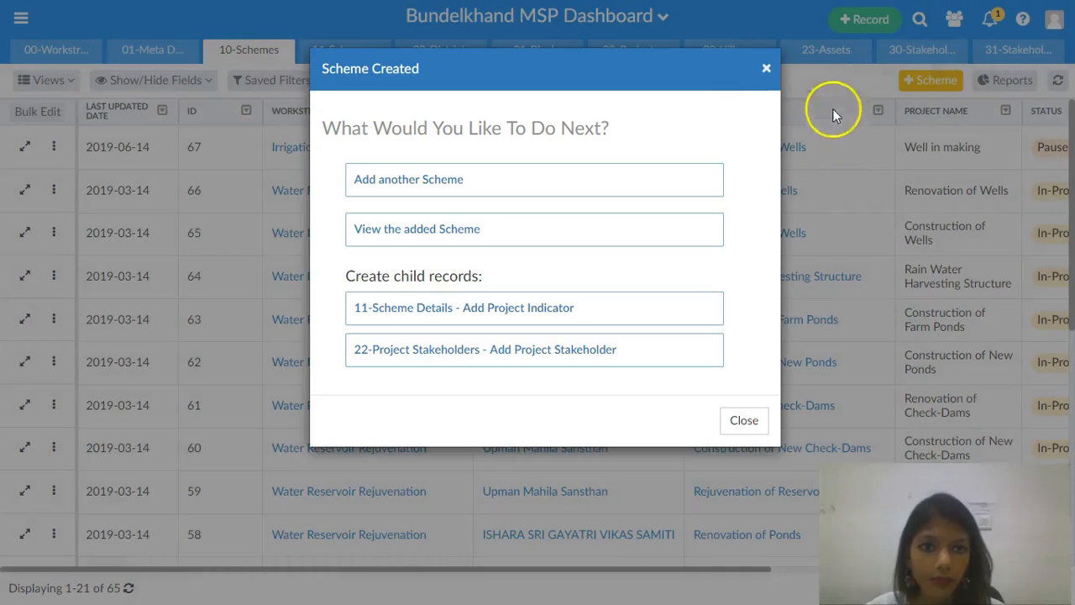
click(764, 72)
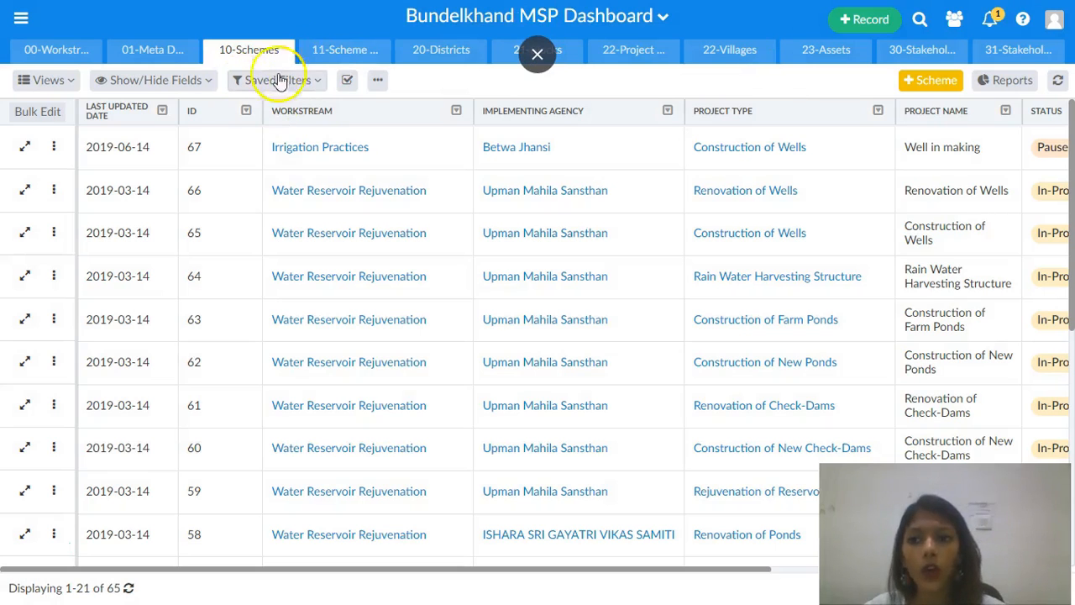
- Start a new project indicator in 11-Scheme Details dated 2019-06-21 for scheme P19-Ponds Development
click(327, 53)
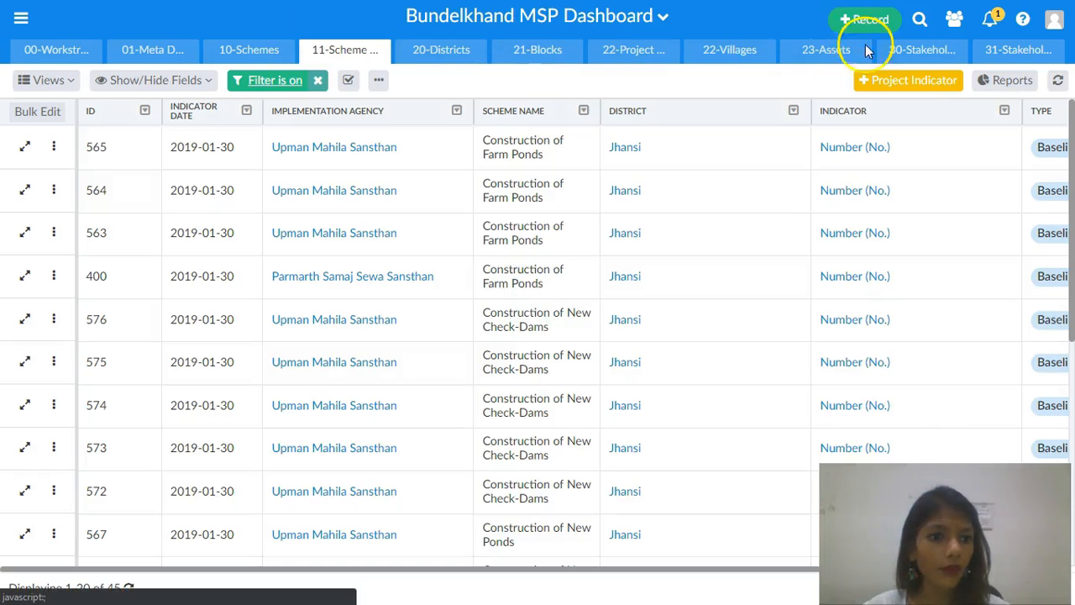
click(910, 81)
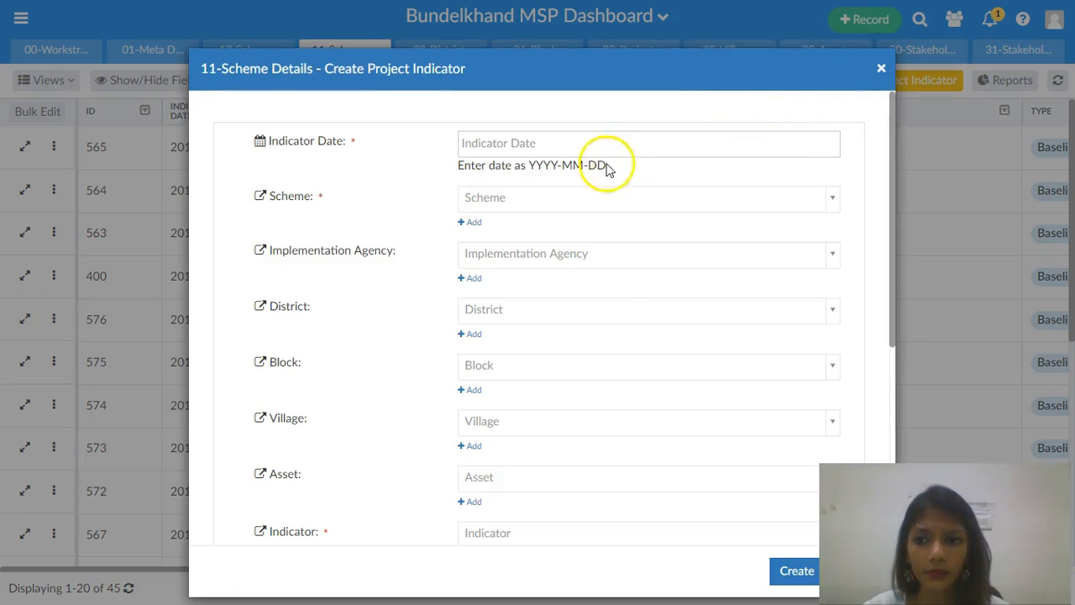
click(578, 145)
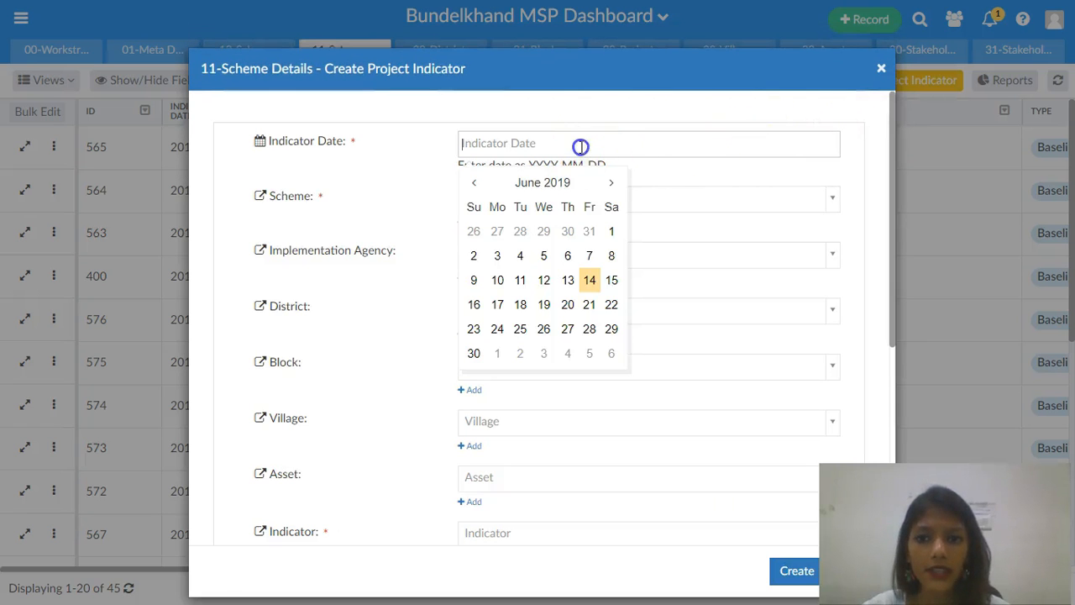
click(592, 308)
click(503, 205)
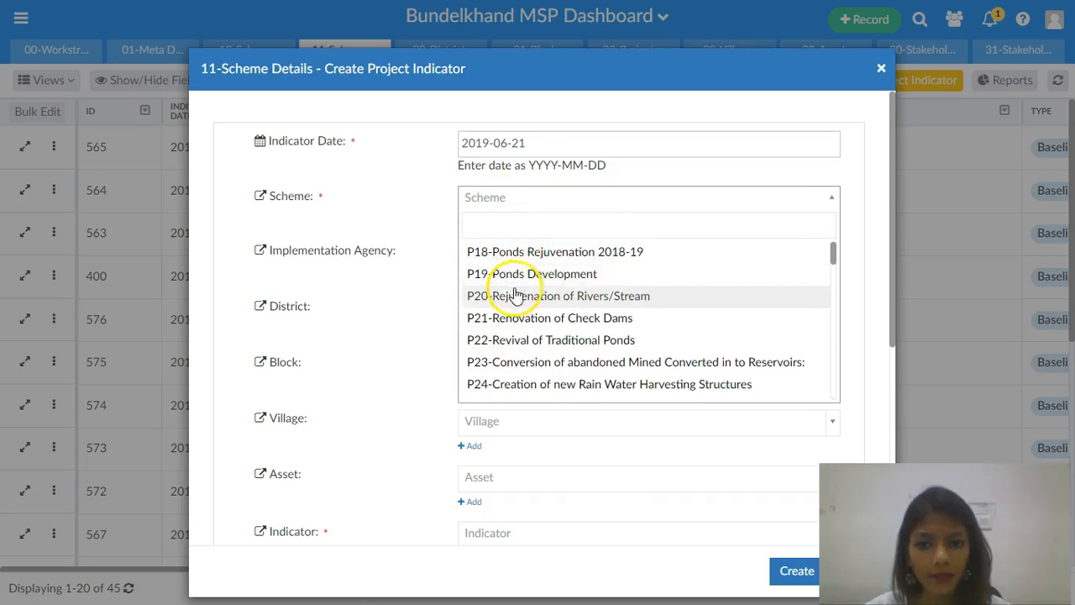
click(512, 273)
- Set the indicator's implementation agency to Betwa Jhansi and district to Jhansi
click(529, 253)
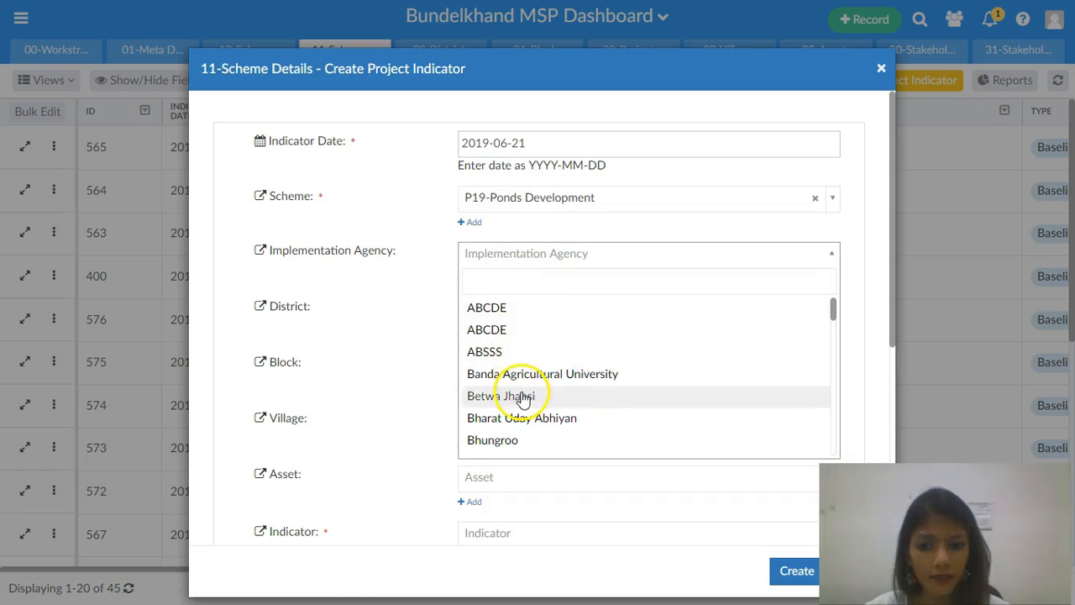
click(523, 396)
click(519, 318)
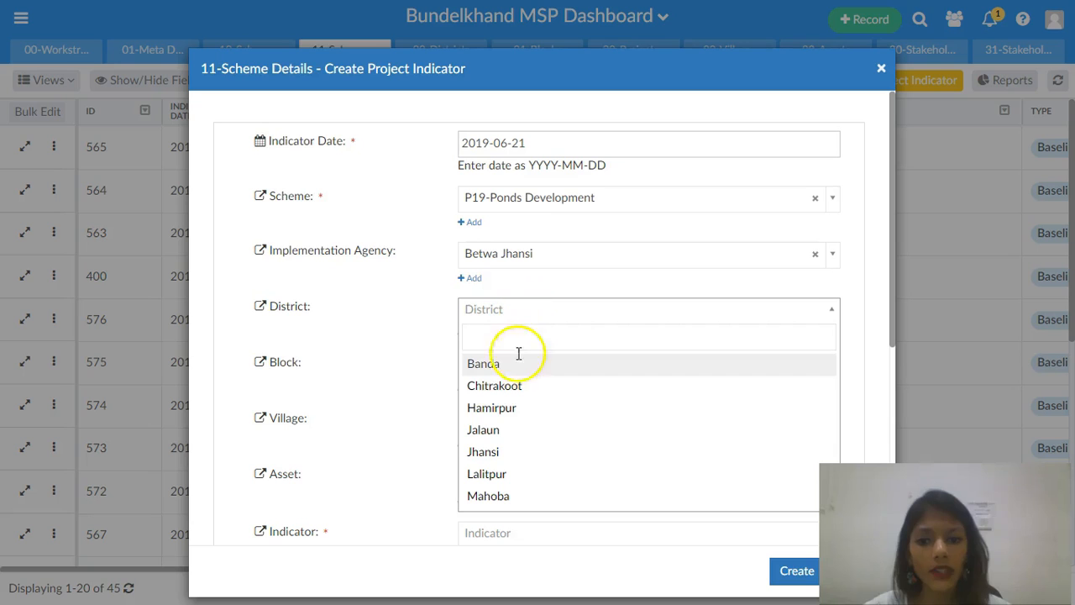
click(519, 451)
- Set the indicator's block to Bangra, village to Kagar, and asset to TubeWell398 #1
click(494, 367)
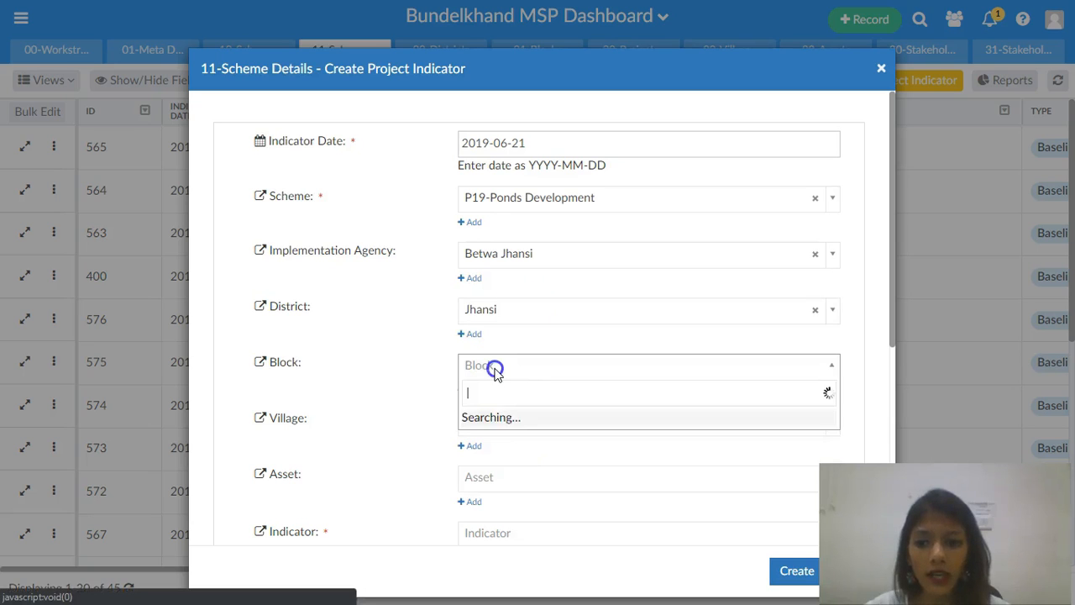
click(504, 483)
click(504, 422)
click(525, 382)
click(509, 480)
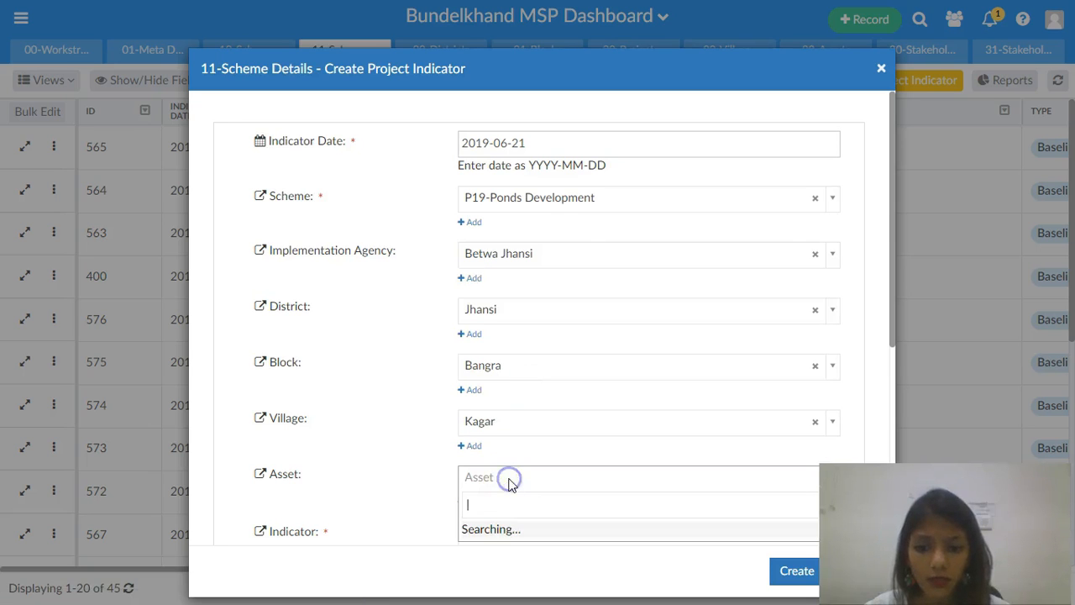
click(529, 381)
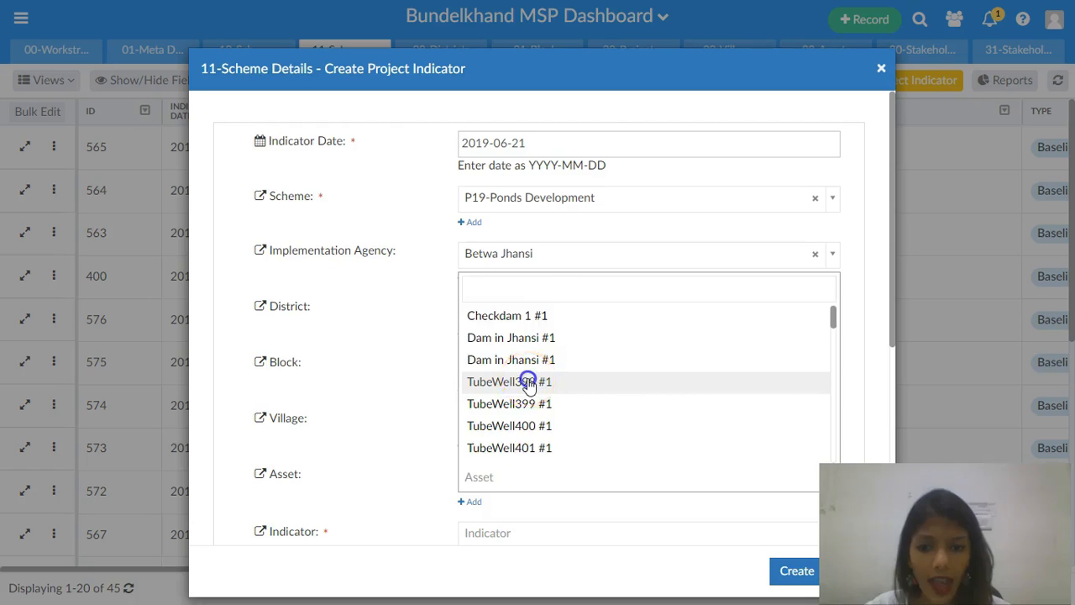
- Set the indicator to Funding mobilized (Rs. Lakhs), type Impact Measurement 3, and value 1
scroll(529, 382, down, 2)
click(529, 382)
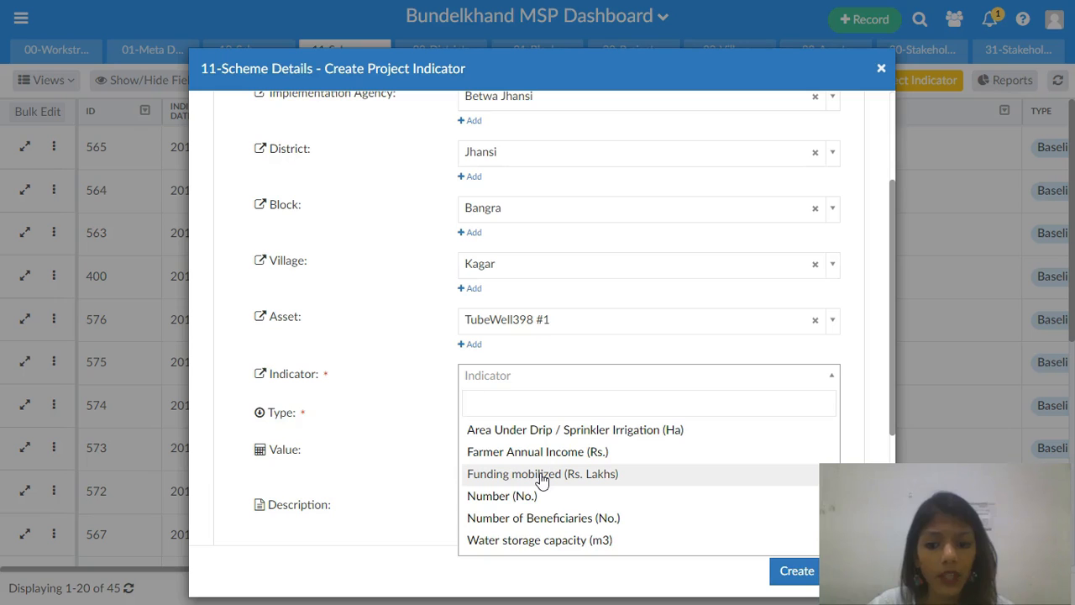
click(542, 476)
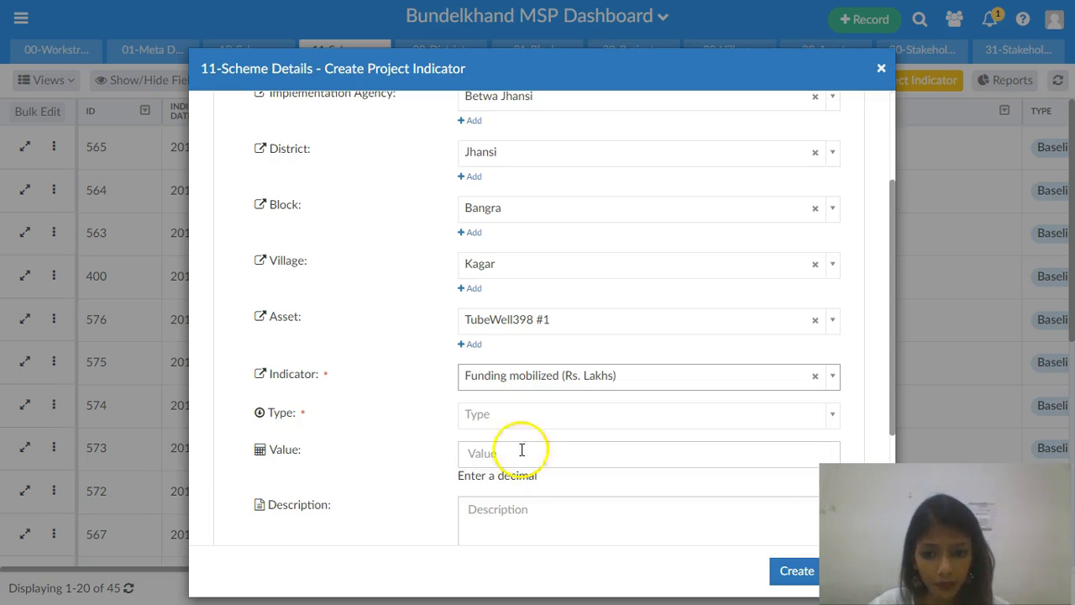
click(511, 417)
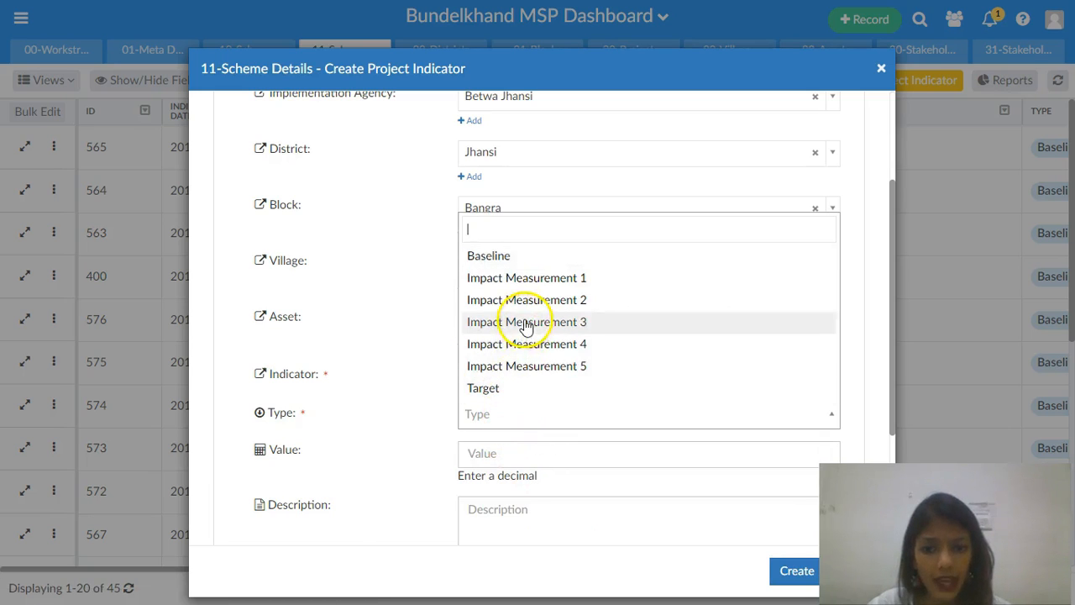
click(525, 322)
click(504, 453)
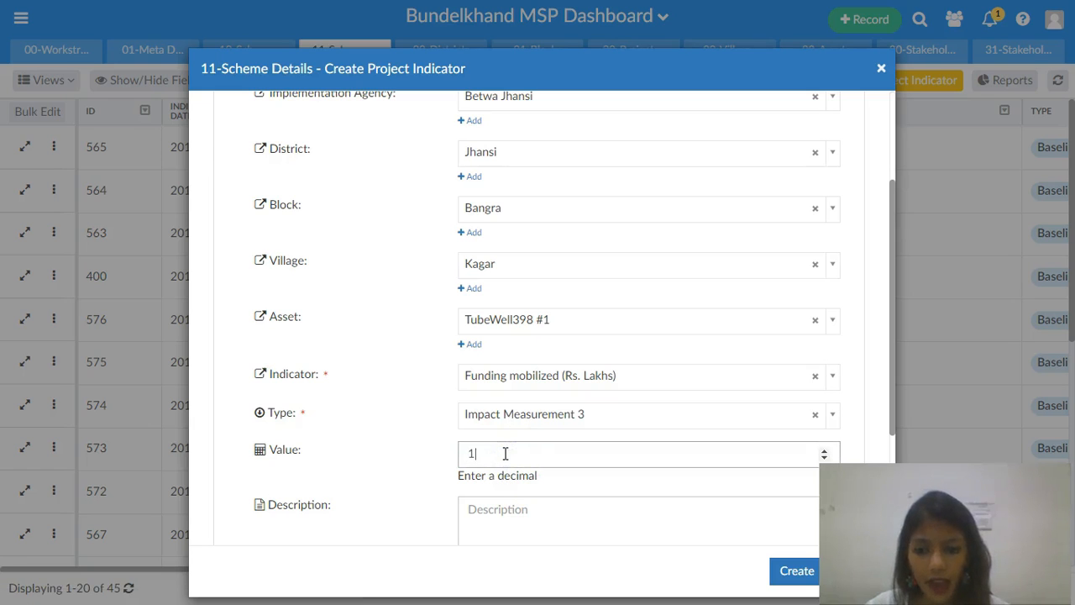
- Create the project indicator and close the confirmation
scroll(624, 439, down, 3)
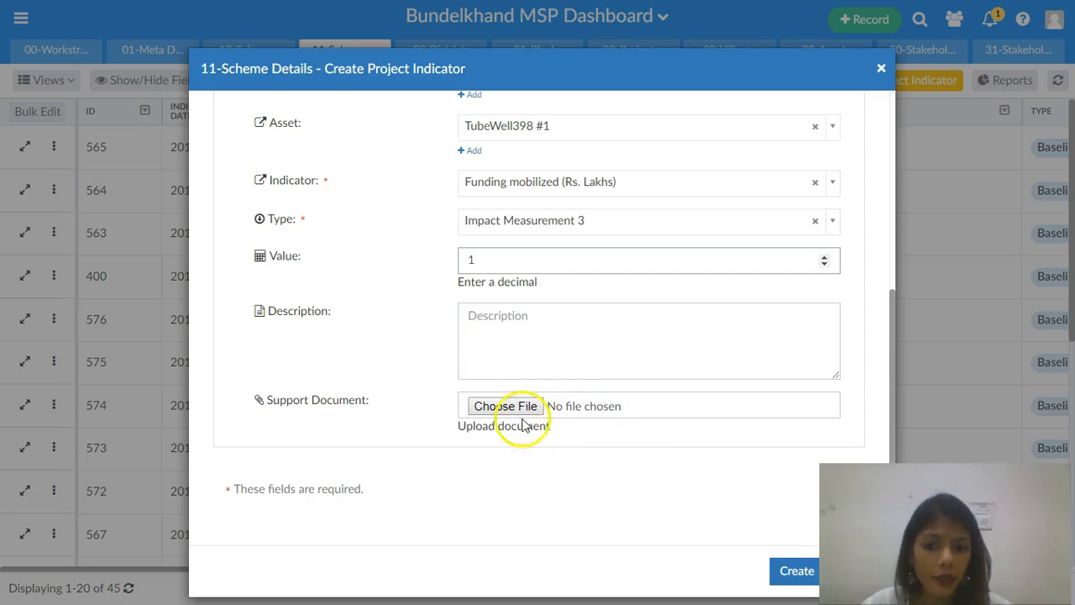
click(798, 571)
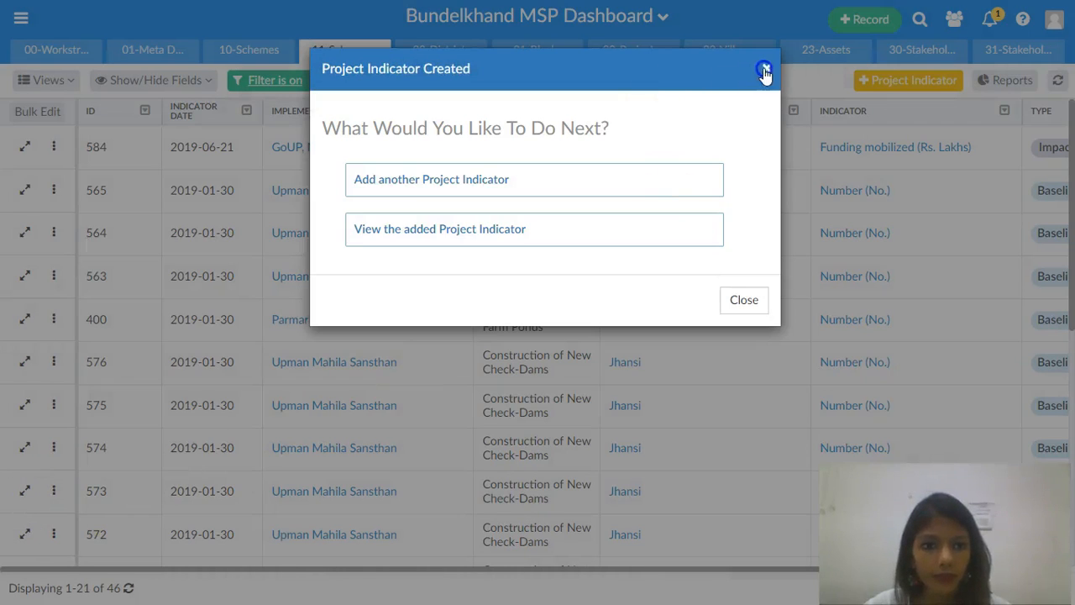
click(765, 70)
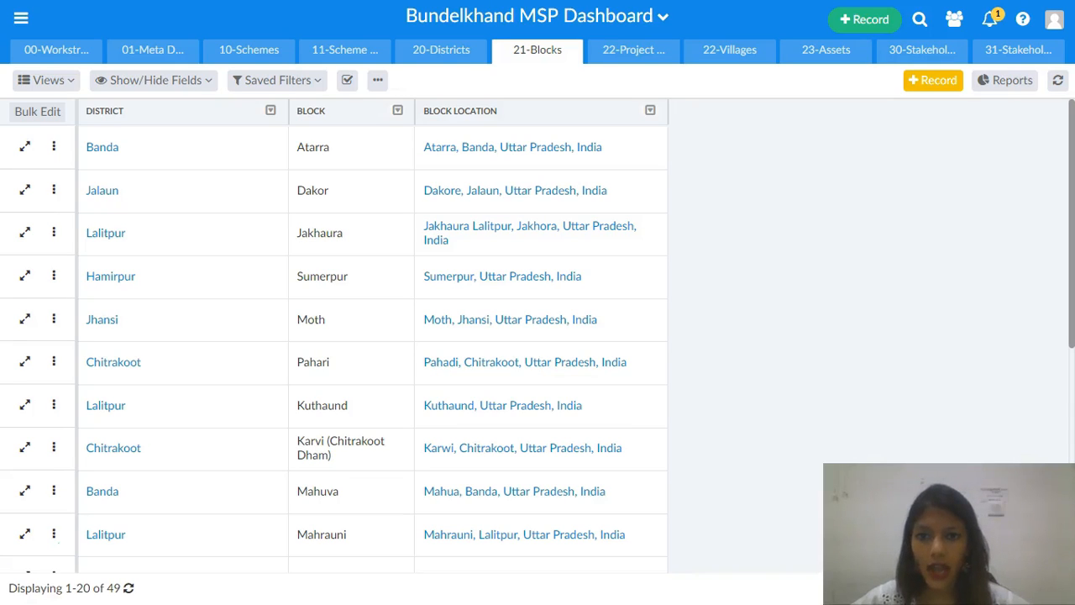
- Open the Hamirpur district record and go to its related 11-Scheme Details records
click(460, 52)
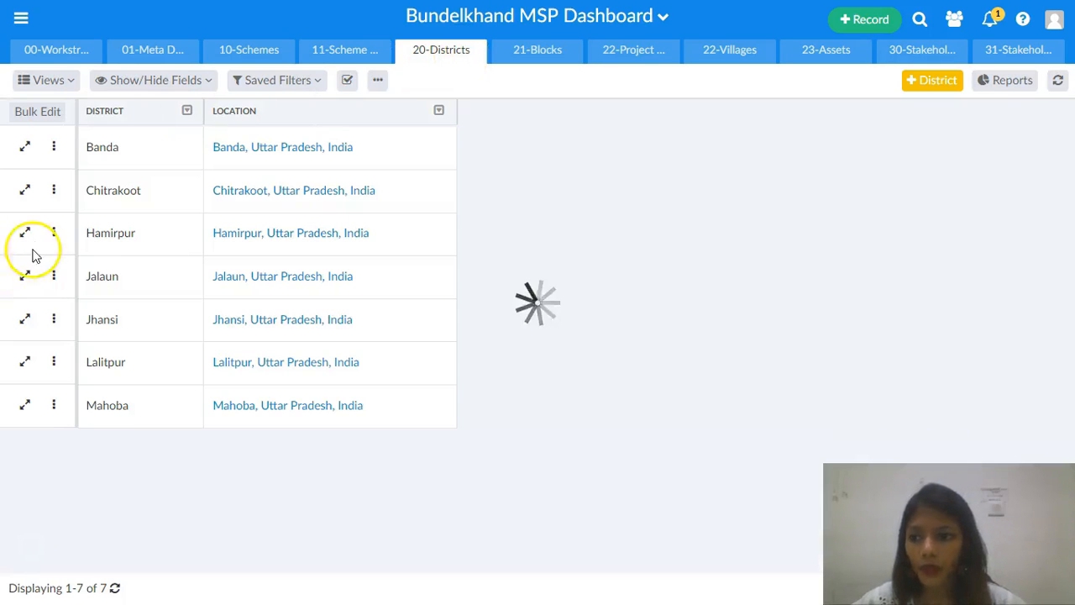
click(27, 234)
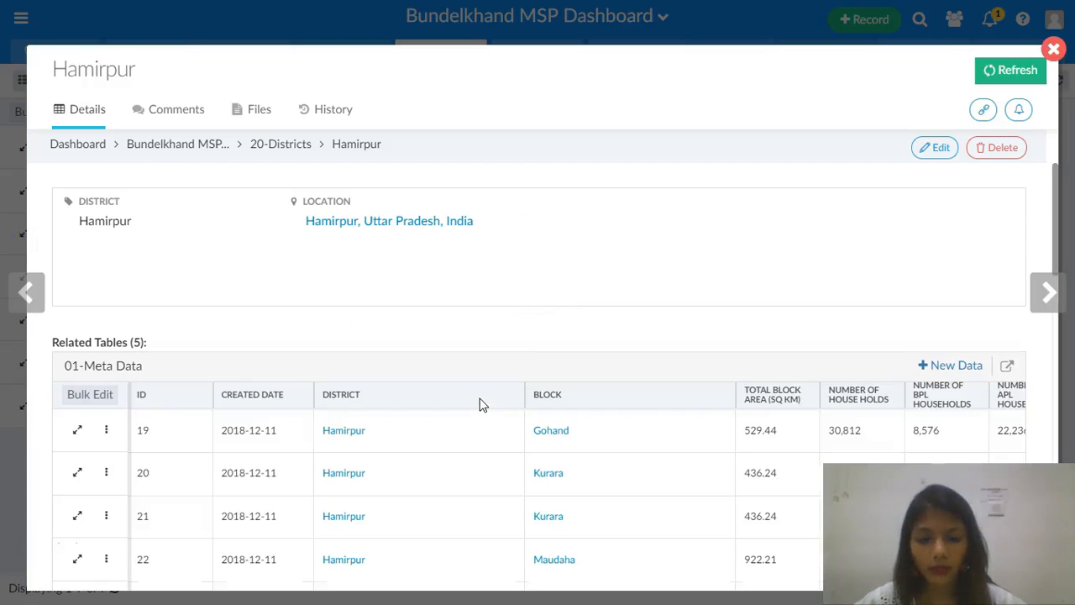
scroll(482, 405, down, 3)
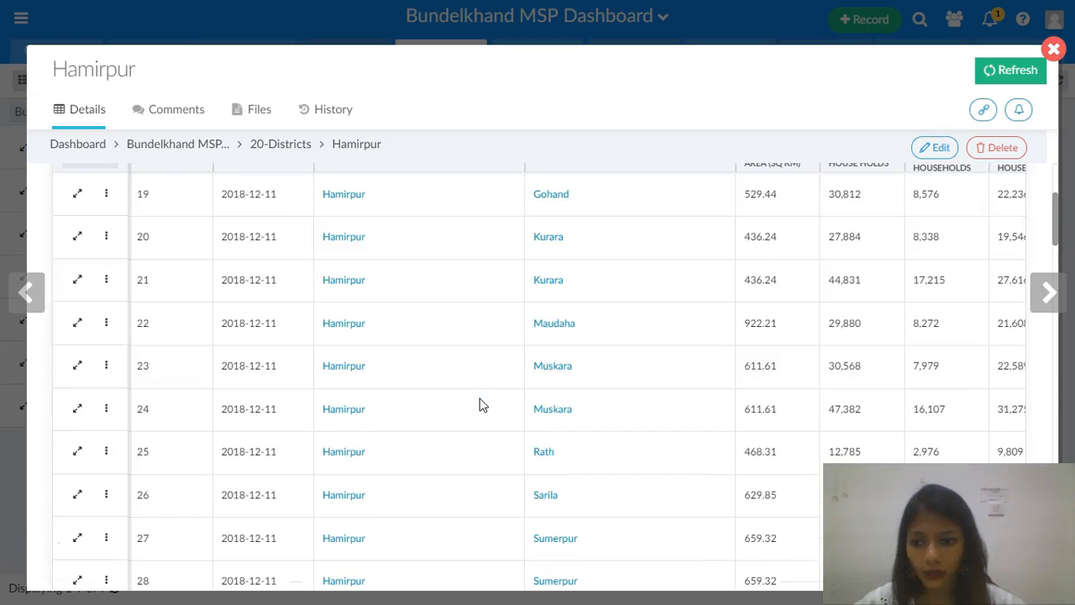
scroll(482, 405, down, 3)
scroll(479, 403, down, 2)
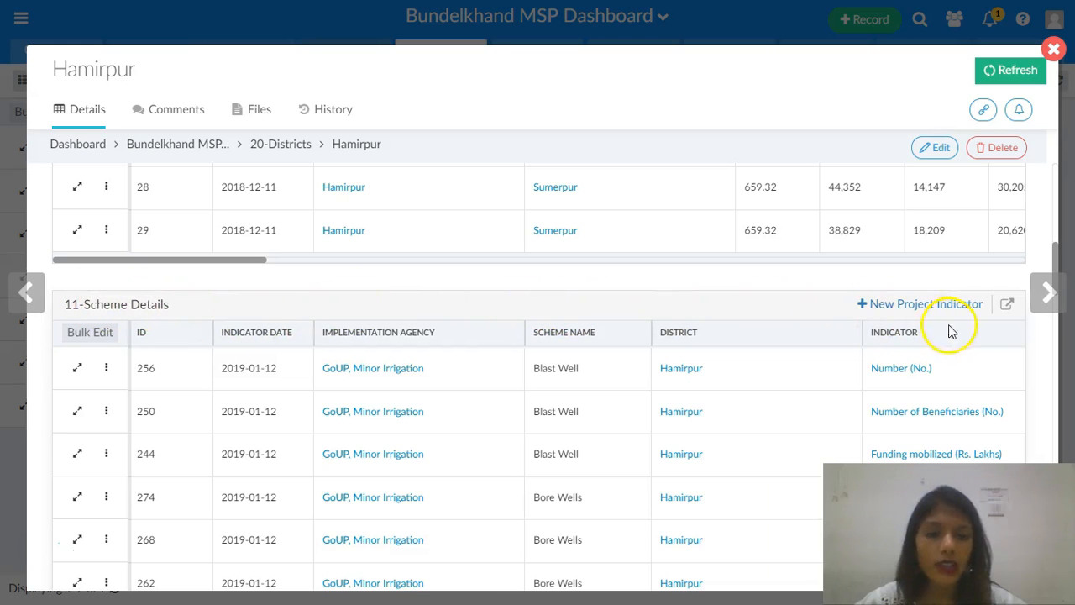
click(1007, 306)
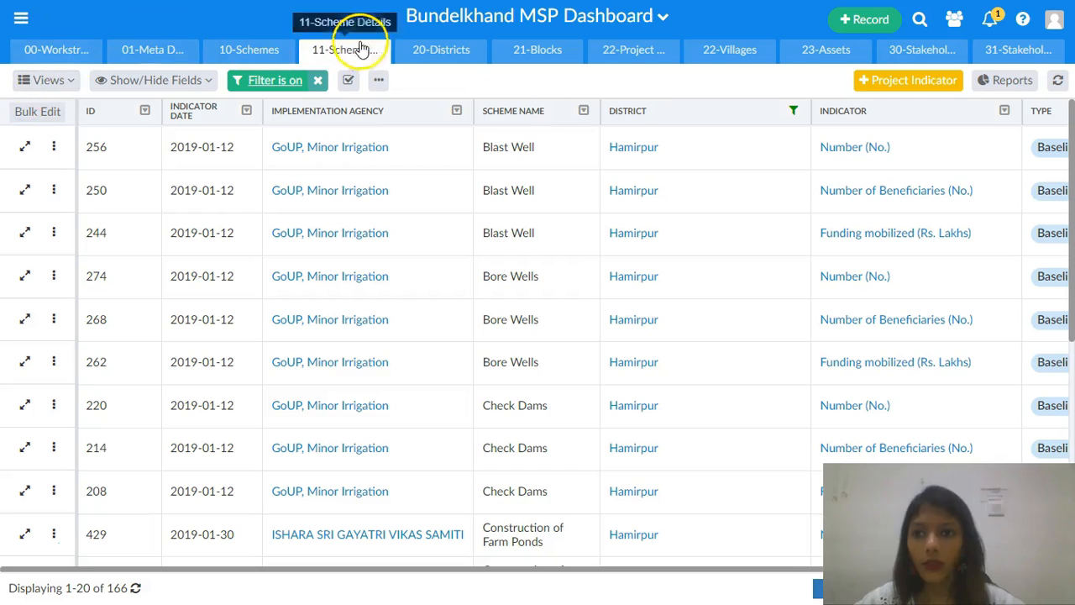
- Clear the scheme filter, open the Bar block record in 21-Blocks, and go to its related scheme details
click(320, 81)
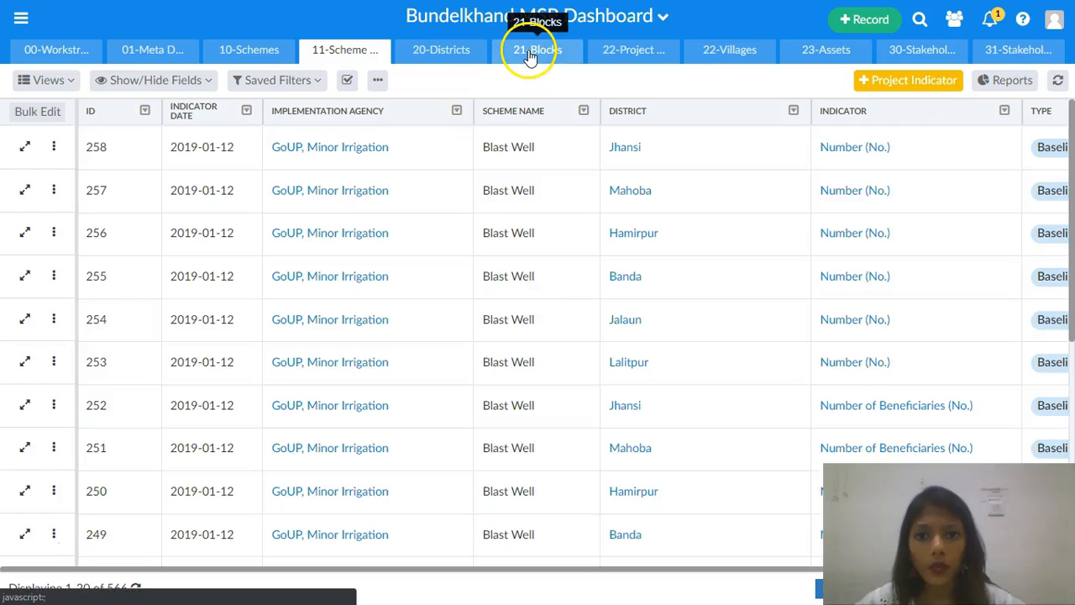
click(529, 52)
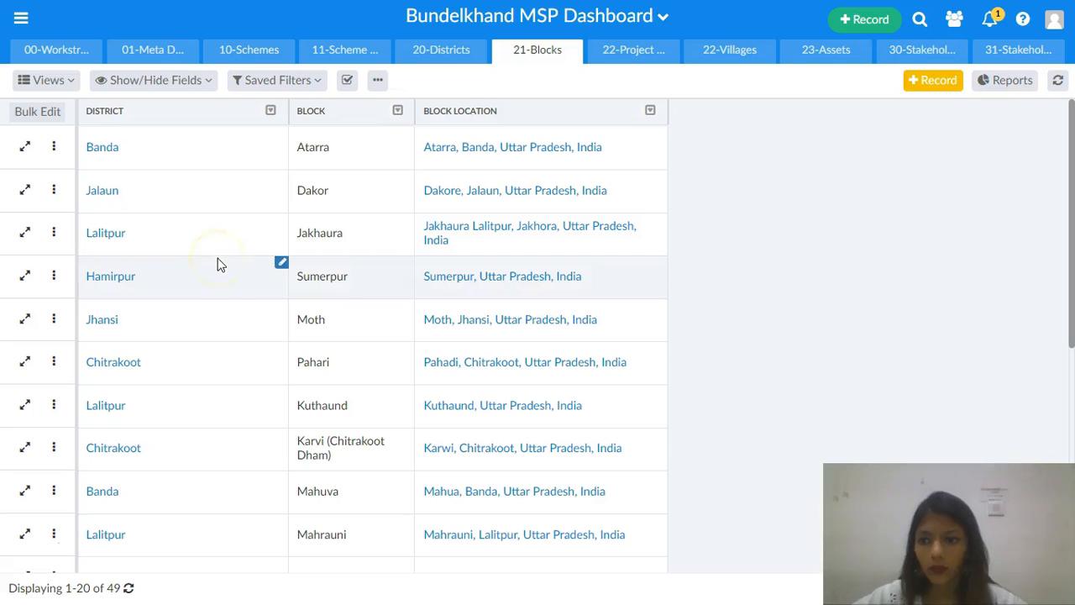
scroll(288, 283, down, 5)
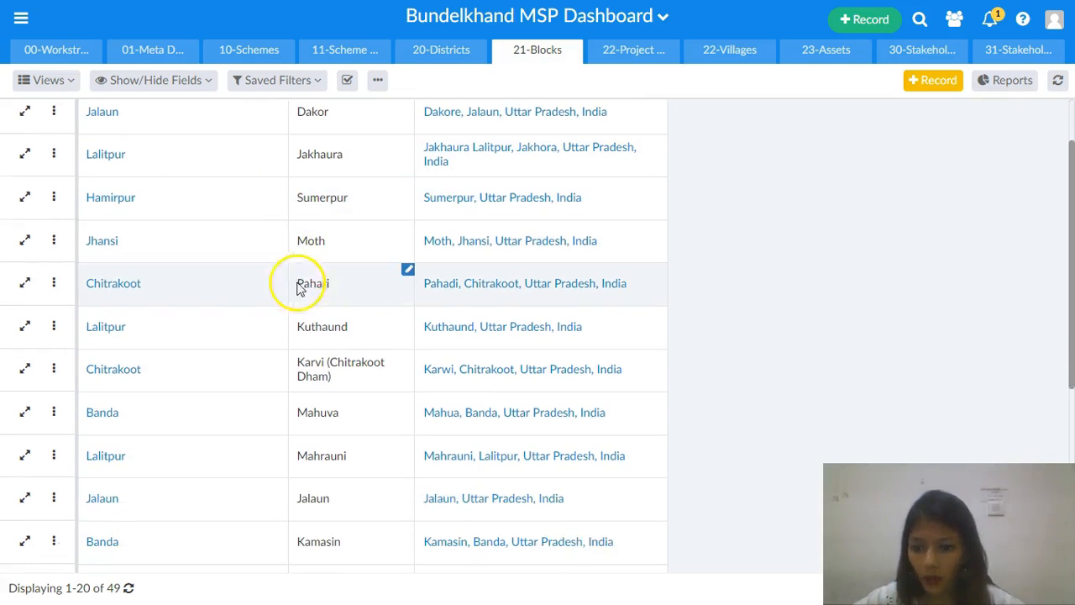
scroll(328, 320, down, 5)
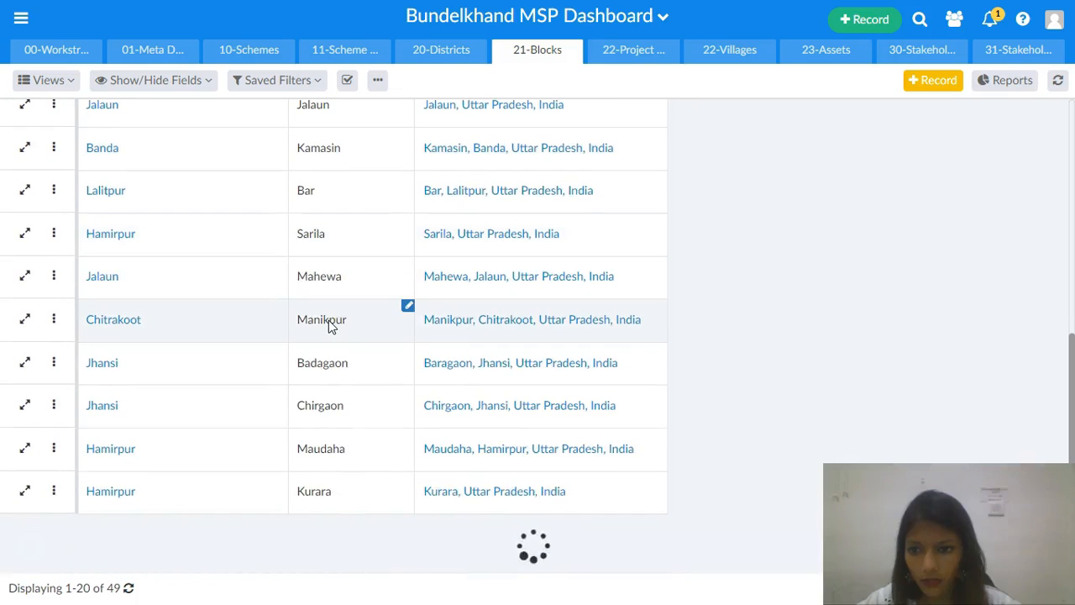
scroll(329, 320, down, 1)
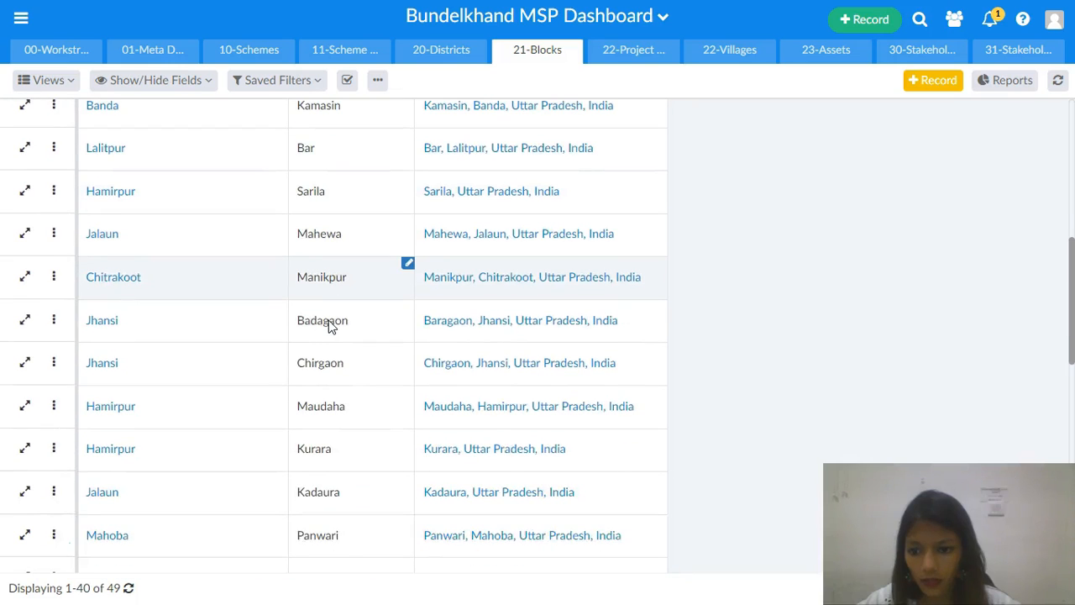
scroll(328, 326, down, 1)
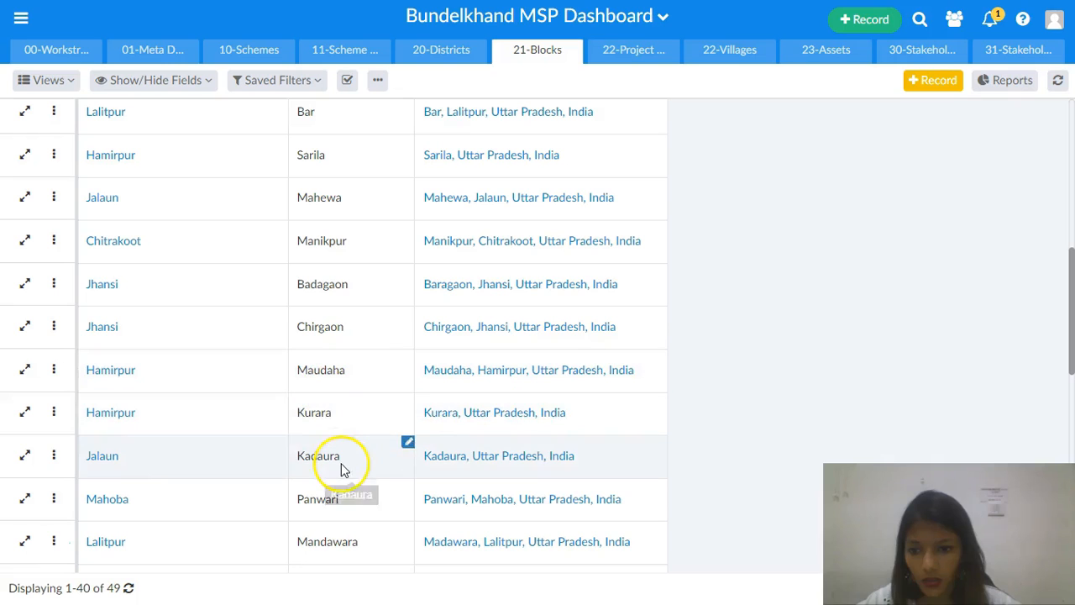
click(52, 456)
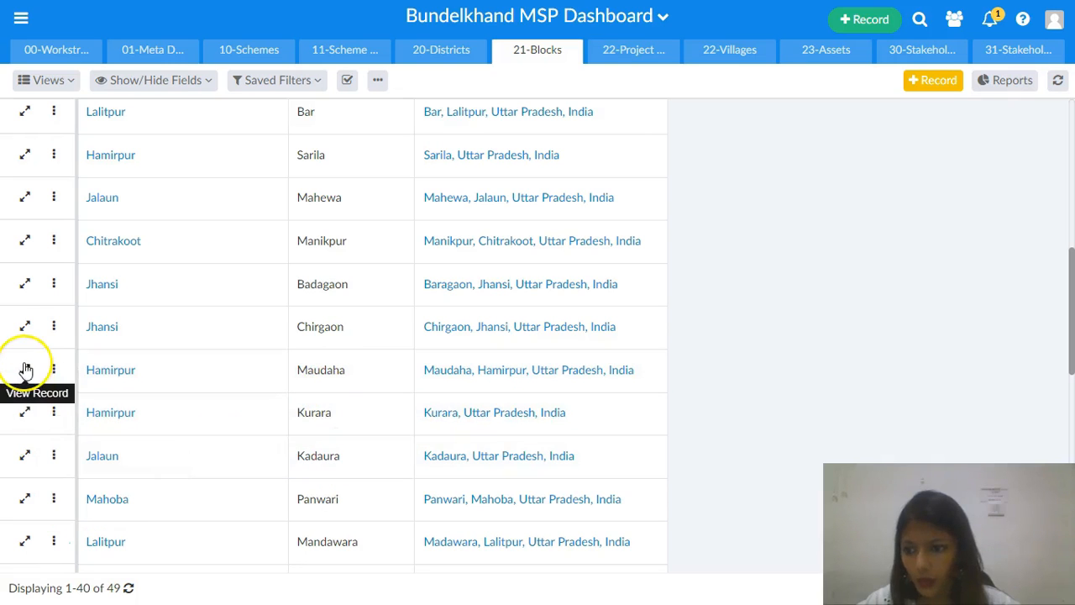
click(24, 110)
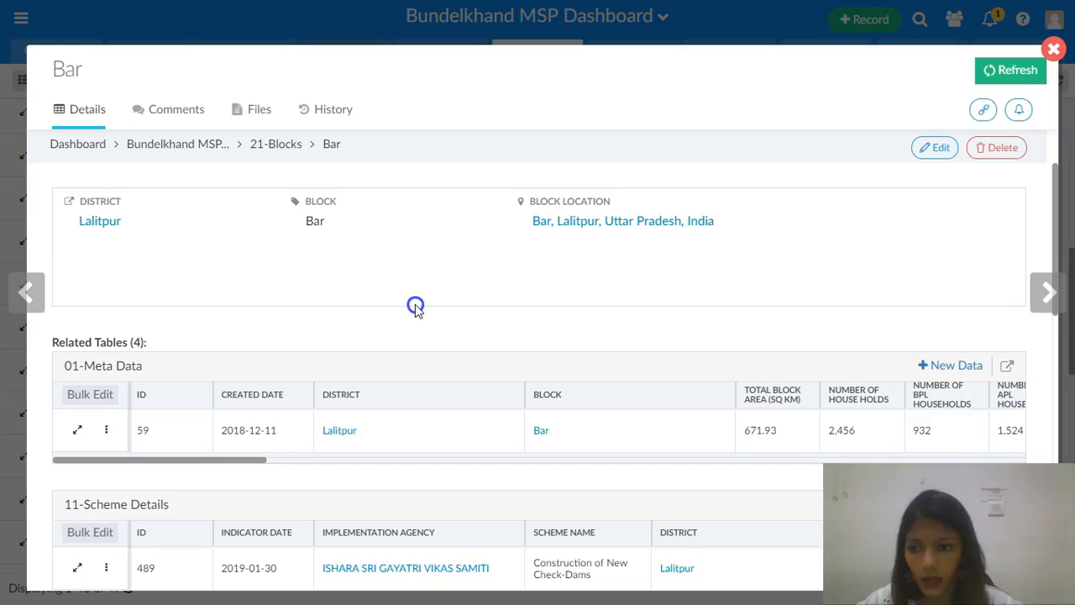
scroll(416, 308, down, 5)
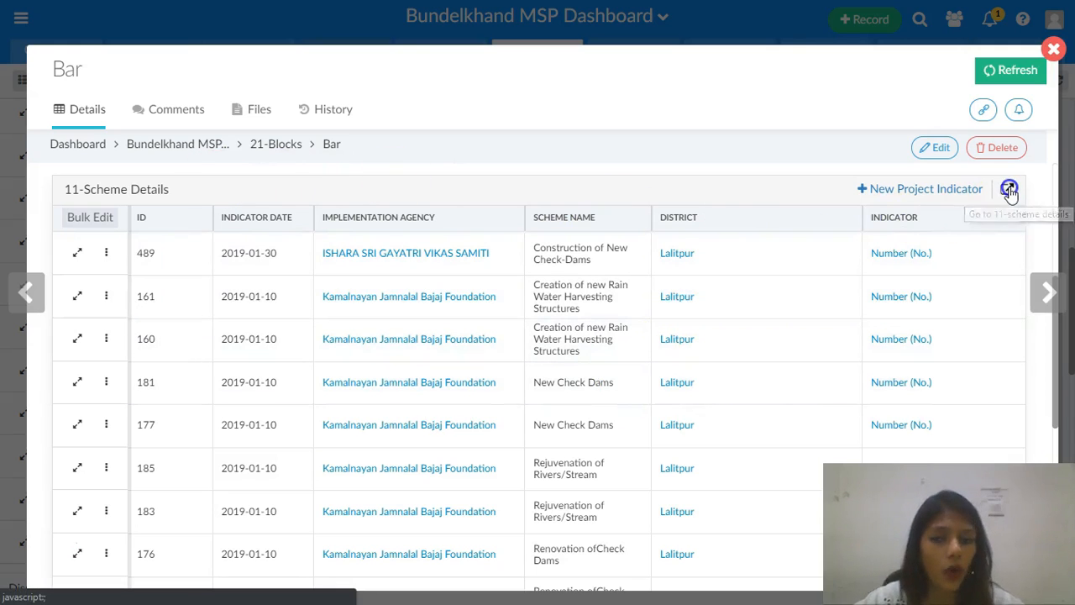
click(1009, 190)
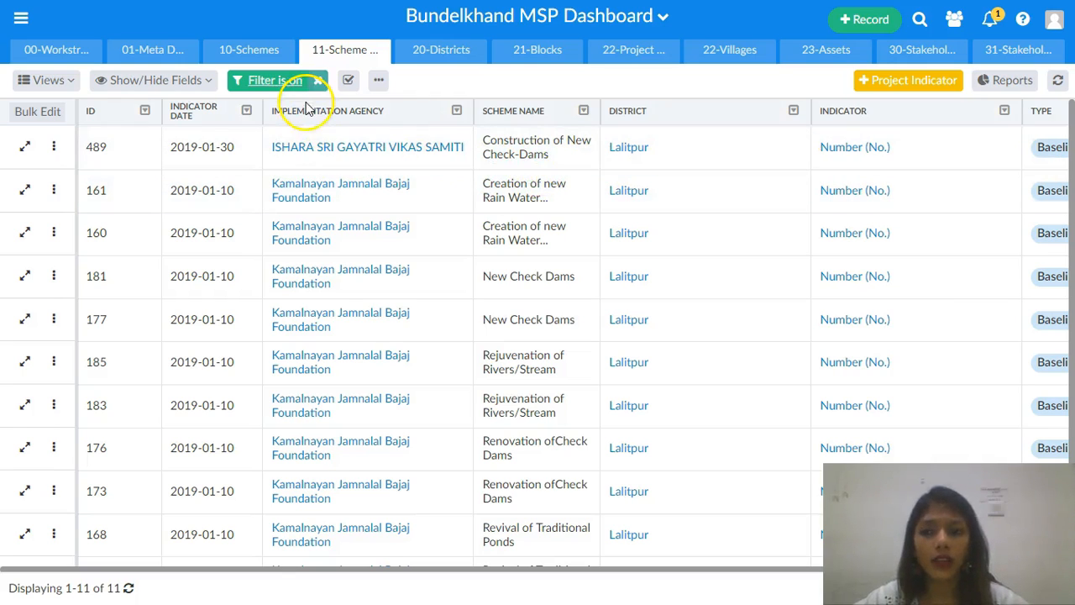
- Open the Maheshgarh village record in 22-Villages and go to its related scheme details
click(735, 66)
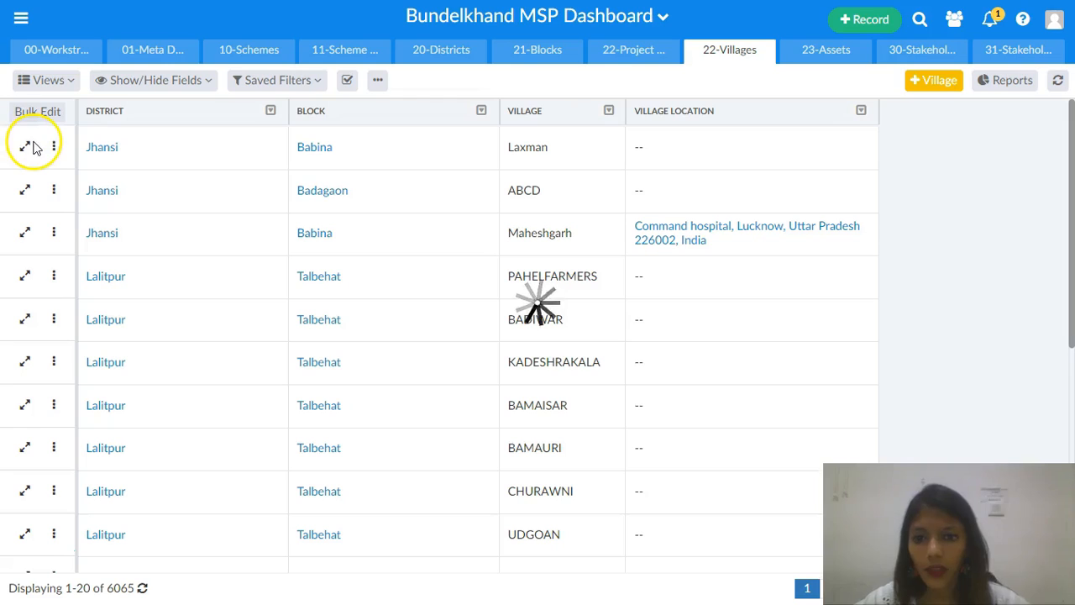
click(25, 232)
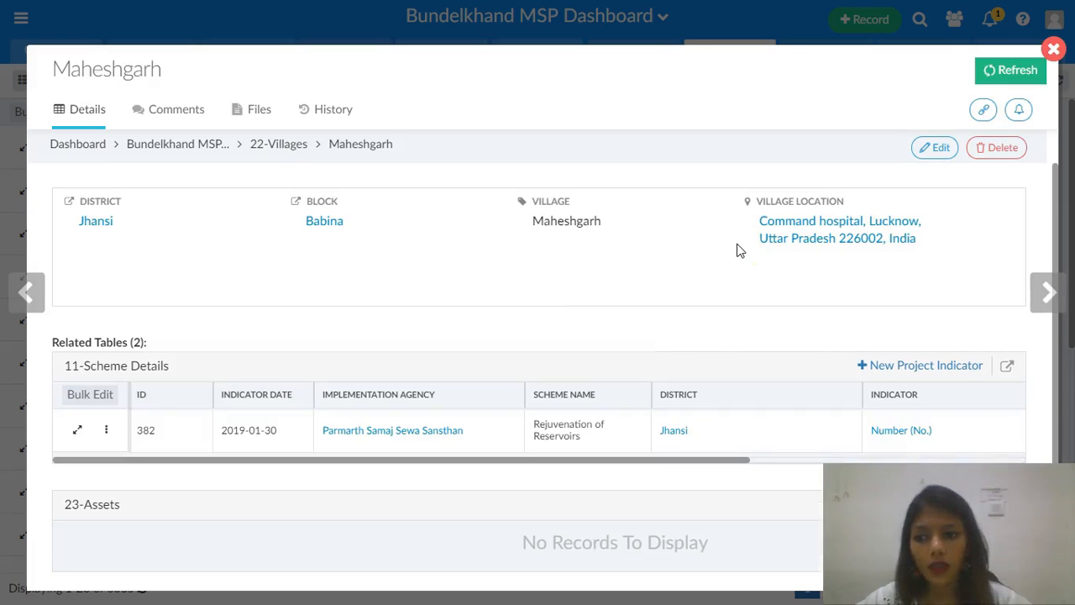
scroll(499, 319, down, 1)
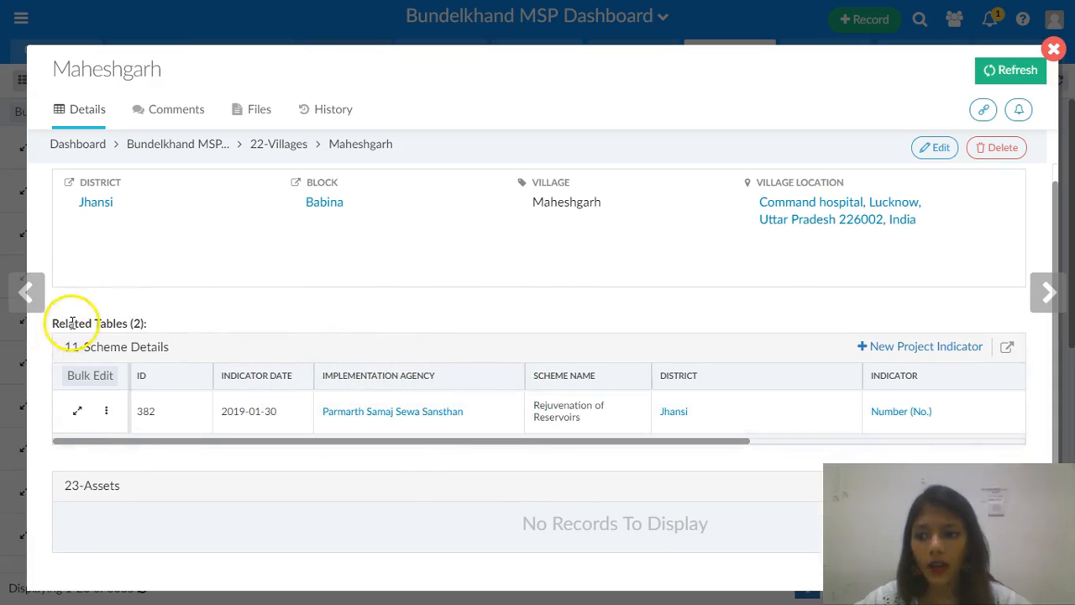
click(1007, 349)
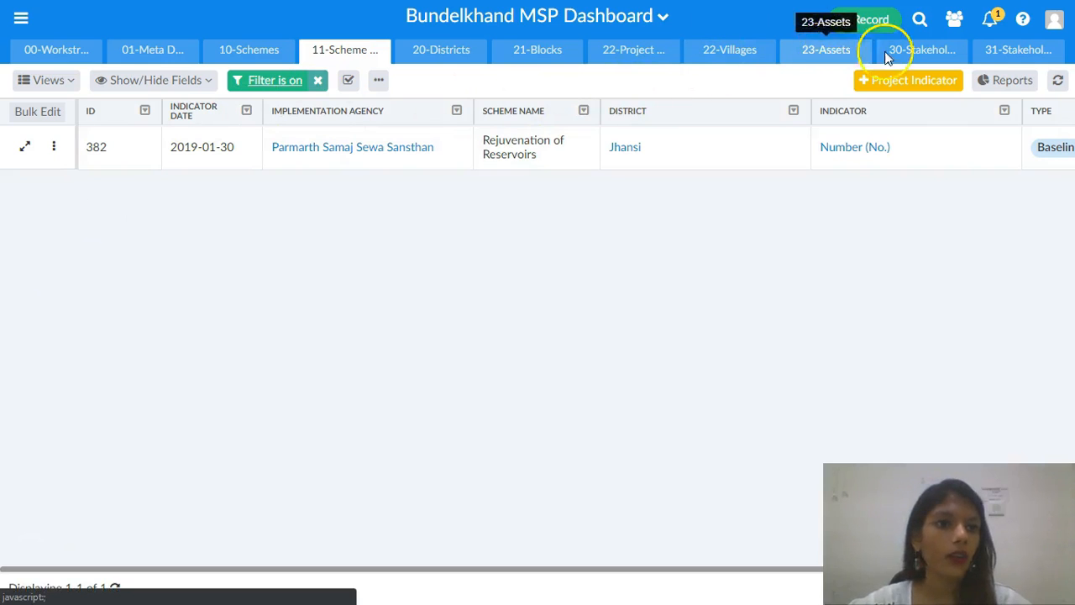
- Open the 30-Stakeholders Agencies table and search its records for minor irrigation
click(923, 52)
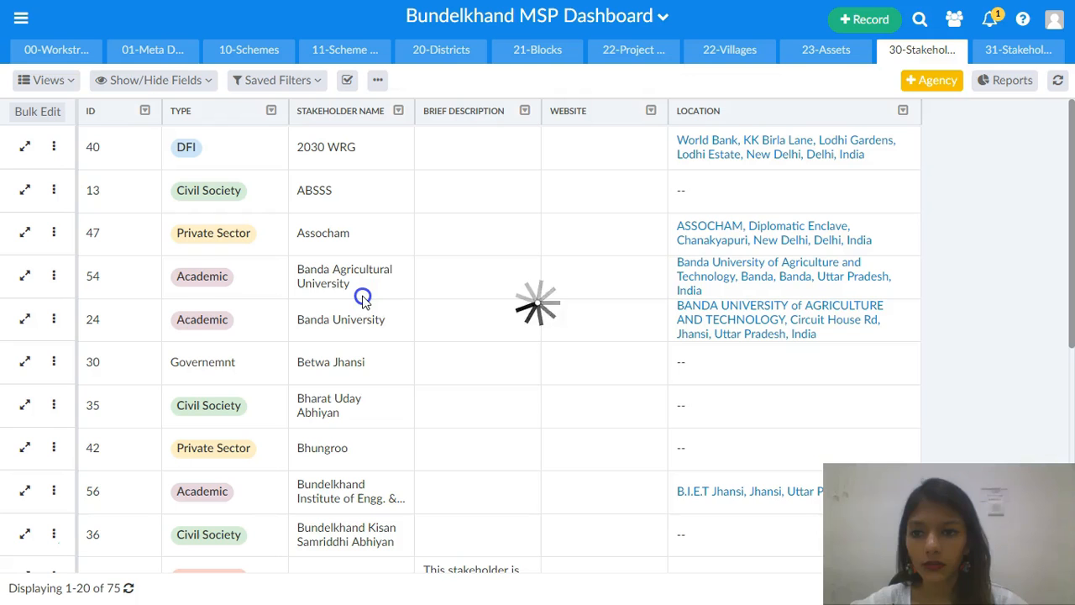
scroll(363, 300, down, 3)
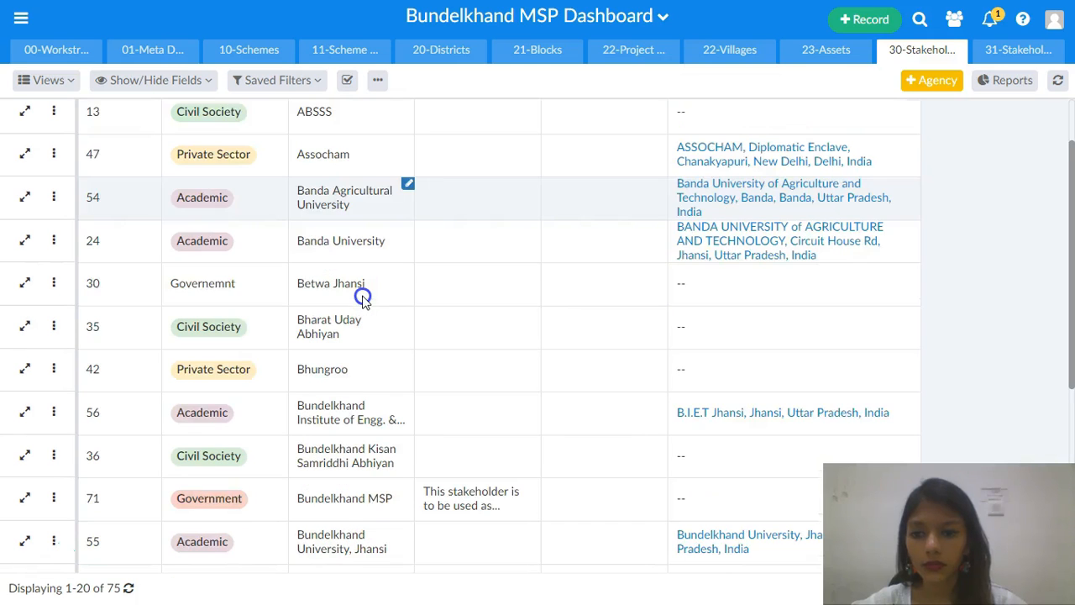
scroll(363, 300, down, 6)
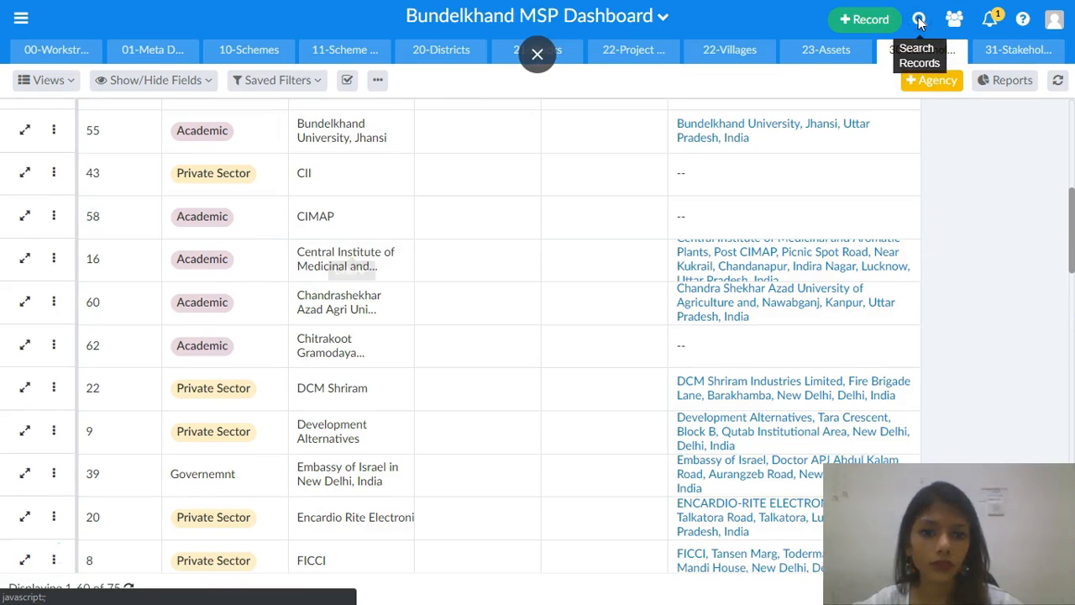
click(928, 21)
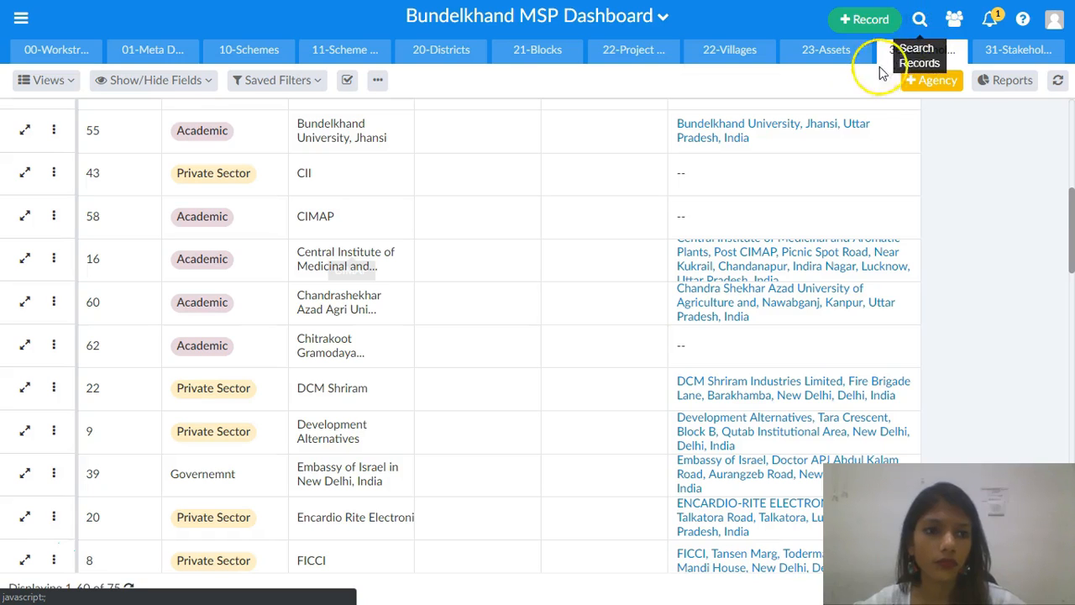
scroll(386, 261, down, 7)
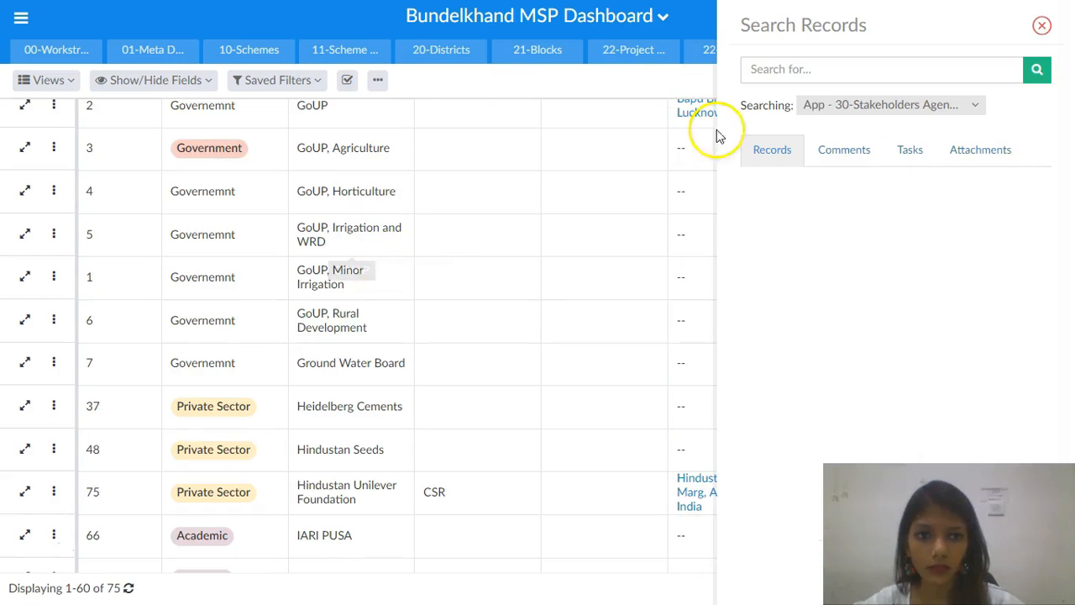
click(778, 71)
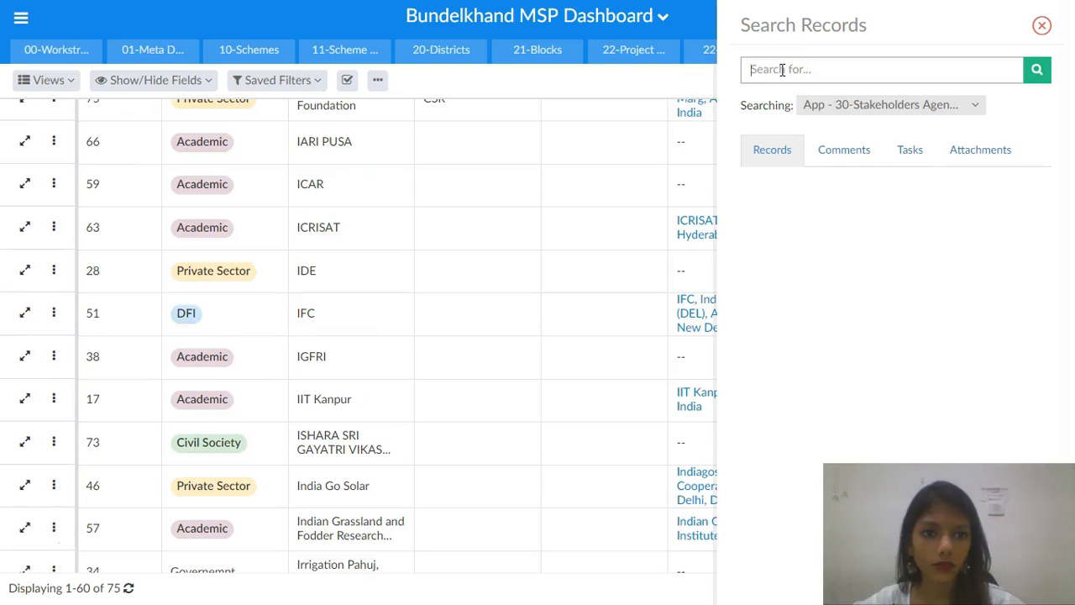
text(minori)
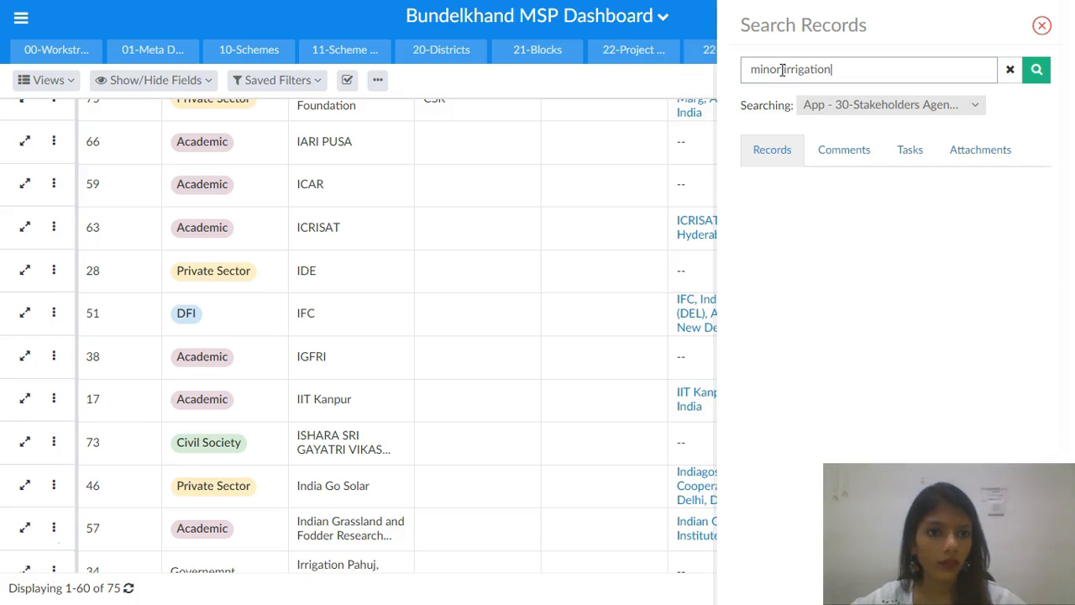
key(Return)
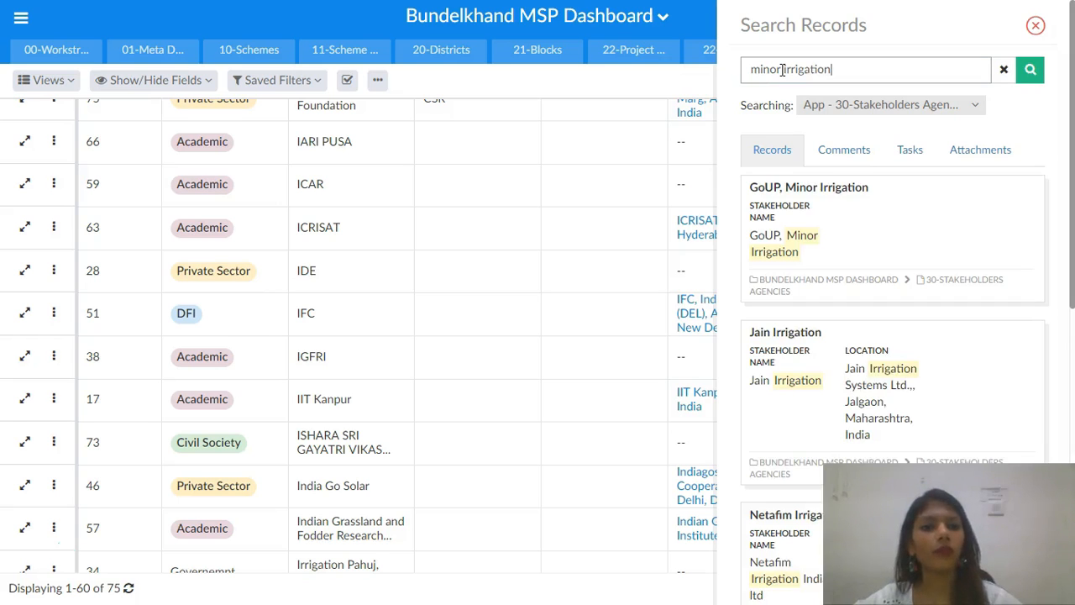
- Open the GoUP, Minor Irrigation stakeholder record, review its related scheme records, and close it
click(811, 192)
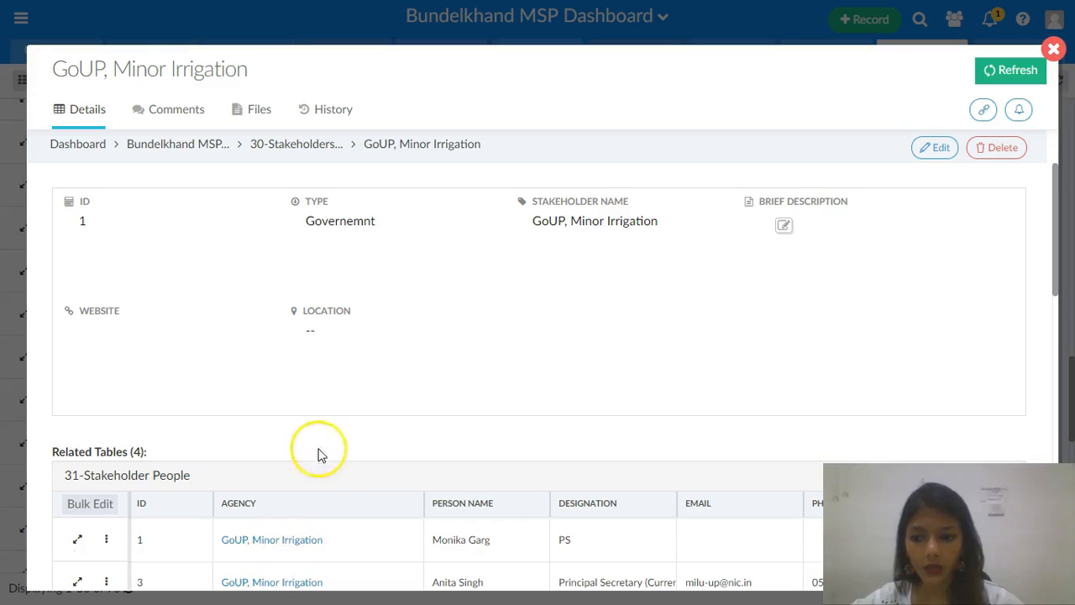
drag(1058, 290, 1063, 332)
drag(111, 364, 338, 374)
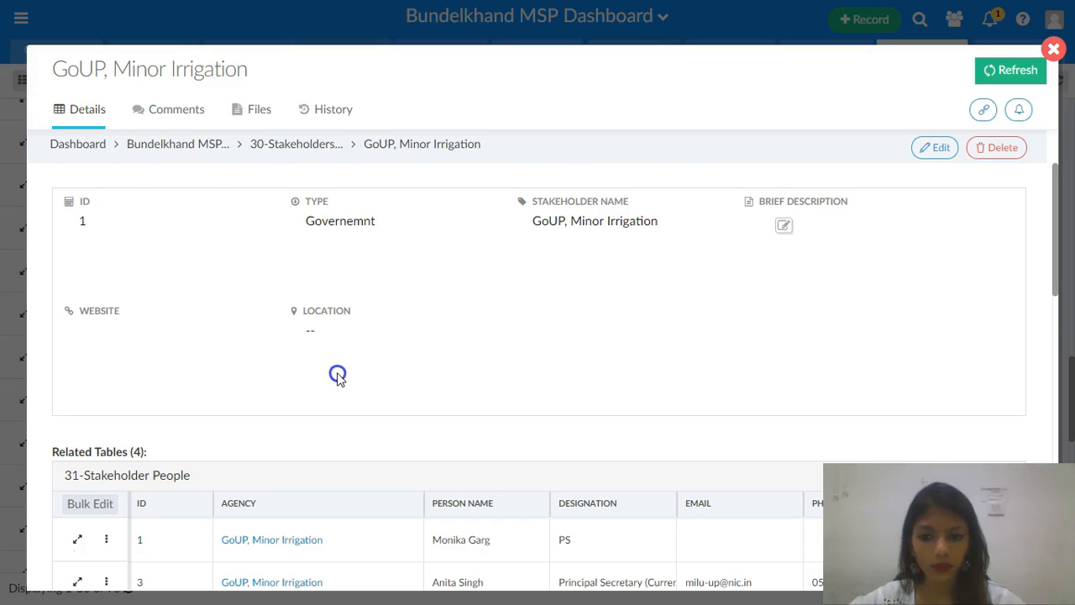
scroll(337, 376, down, 10)
scroll(338, 376, down, 5)
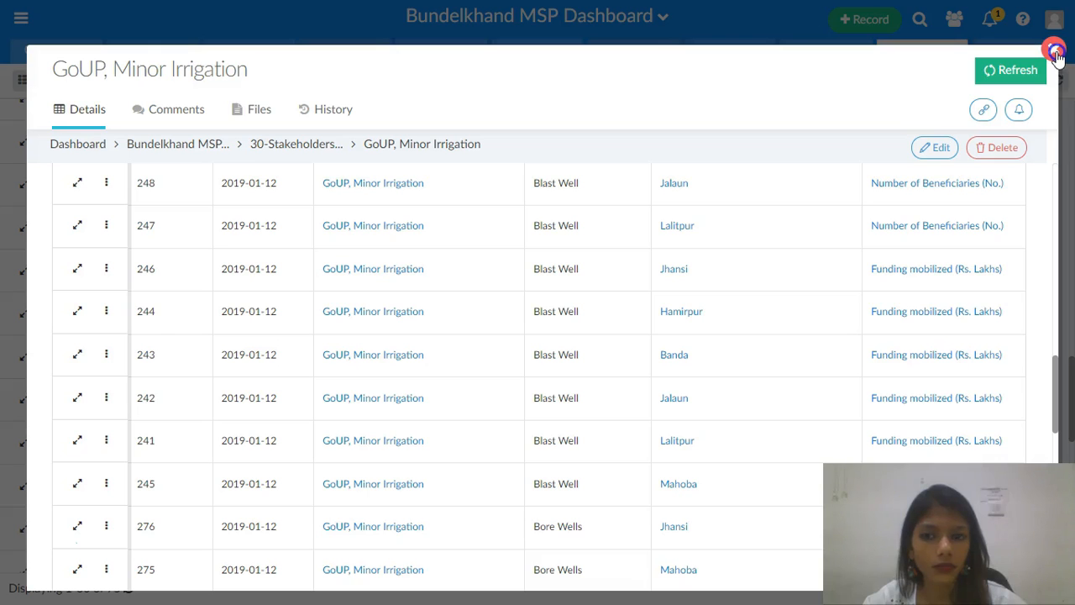
click(1053, 49)
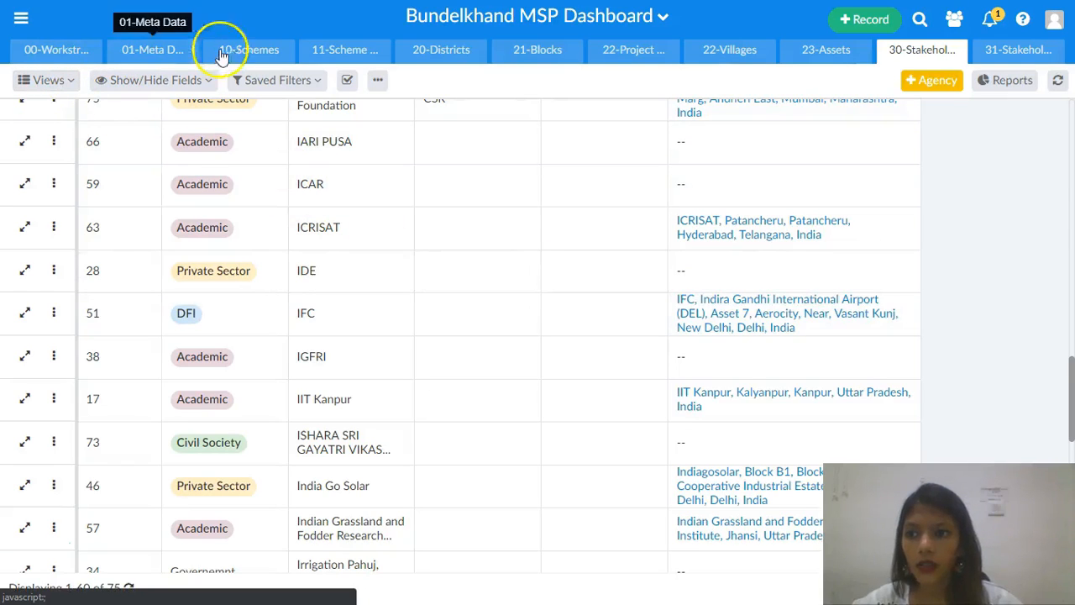
- Open the 23-Assets table and switch it to the Asset Location map view
click(802, 50)
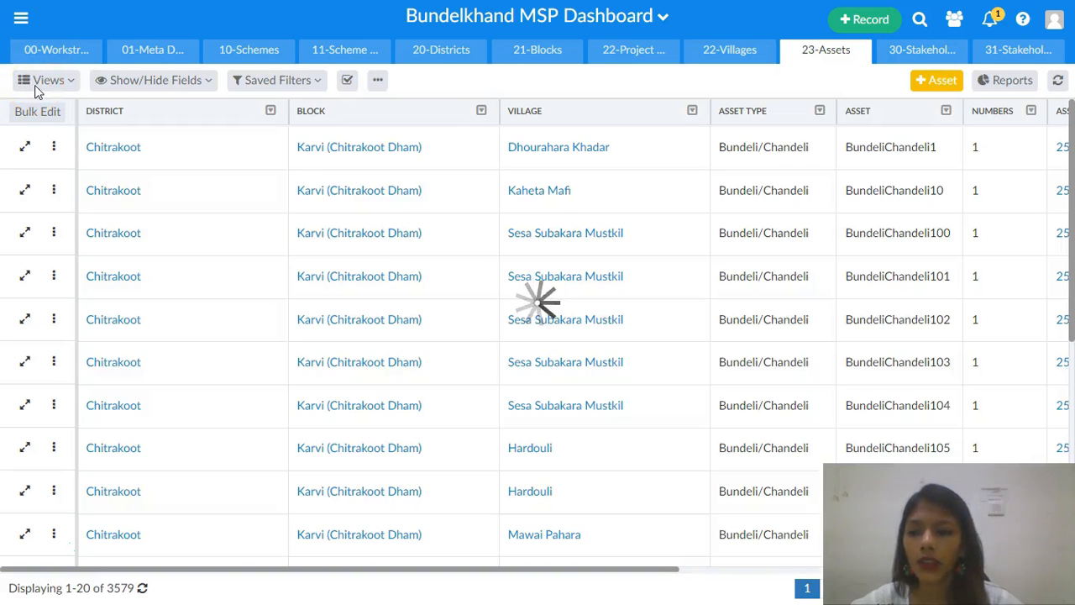
click(47, 80)
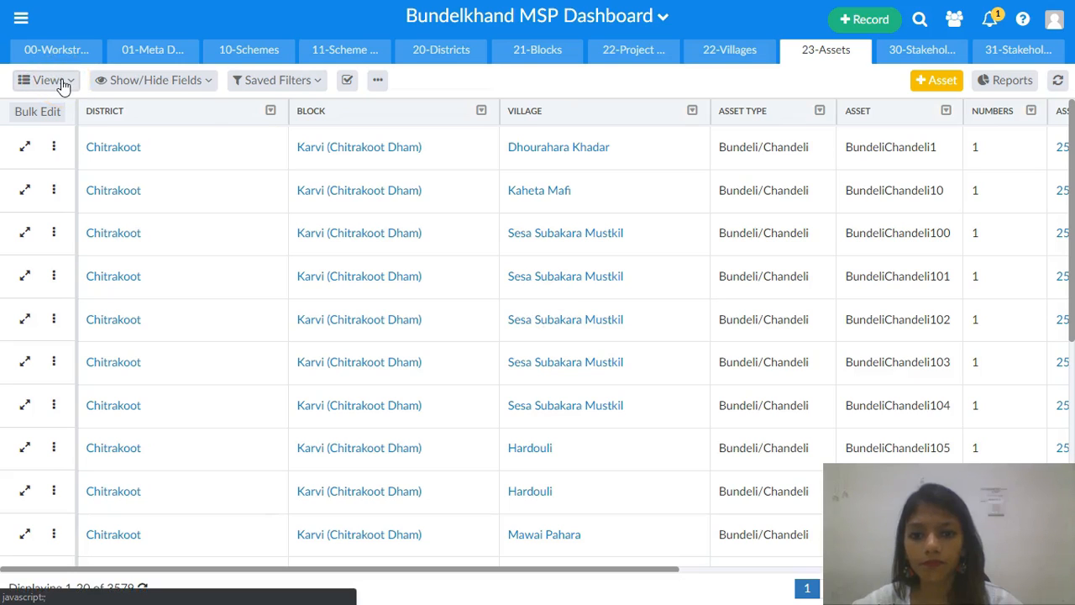
click(63, 82)
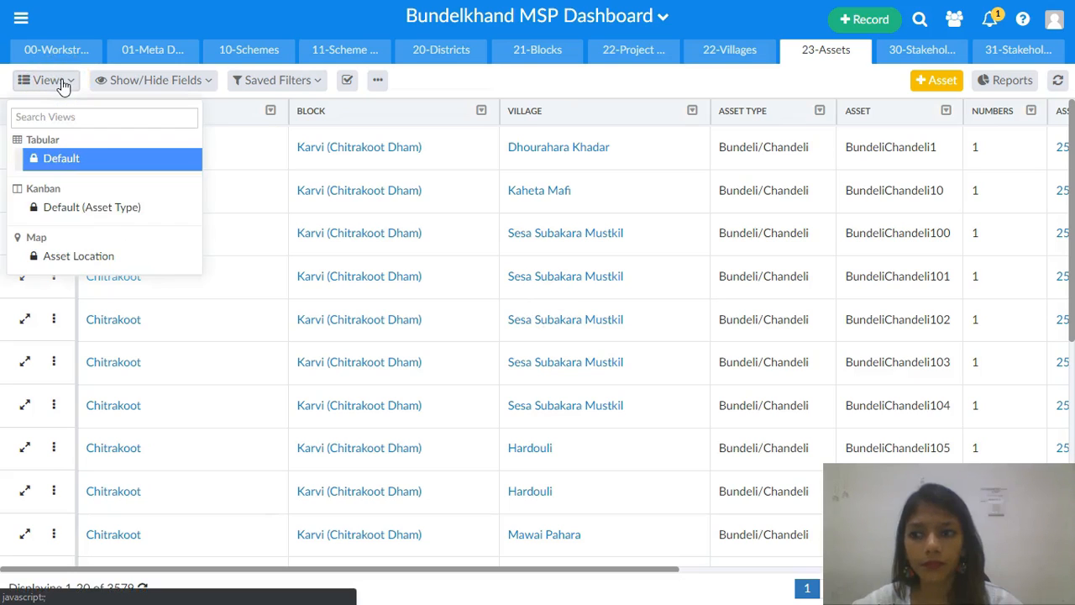
click(78, 256)
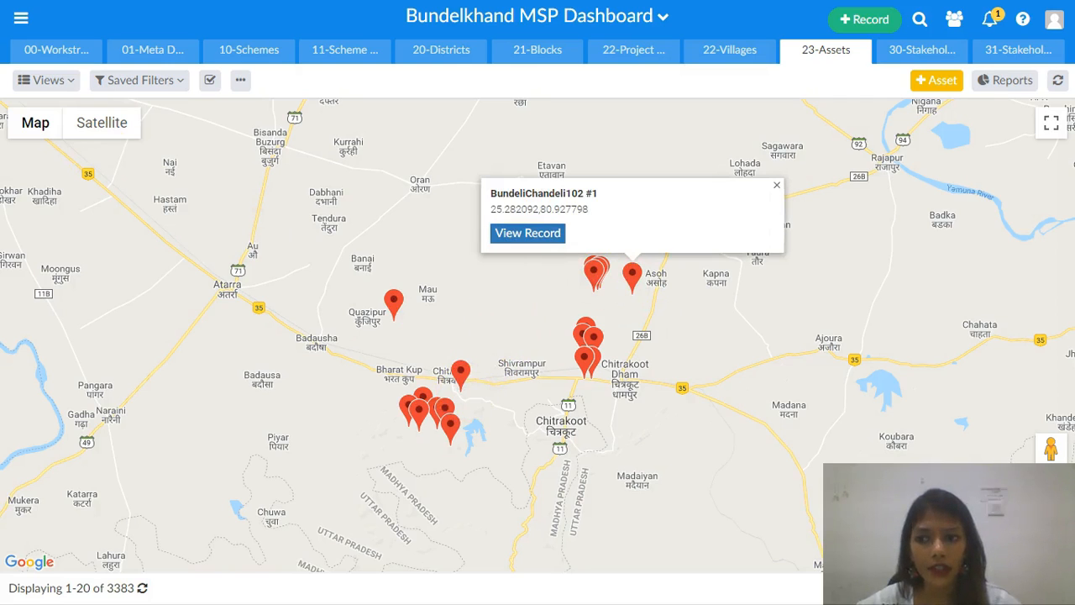
- Switch the map to satellite imagery and zoom in on an asset marker near Chitrakoot
mouse_move(26, 134)
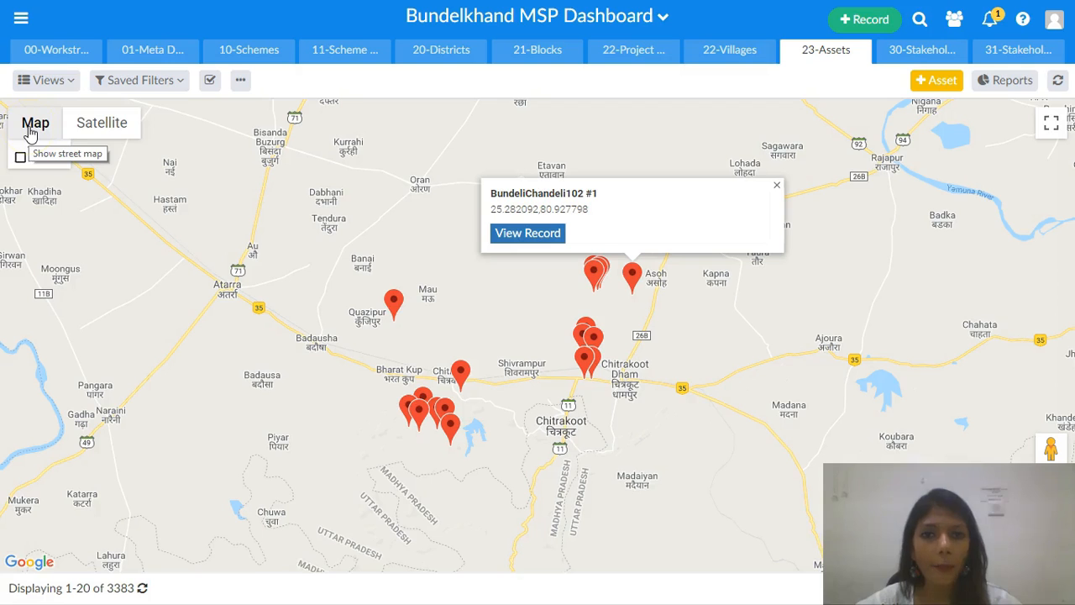
click(91, 128)
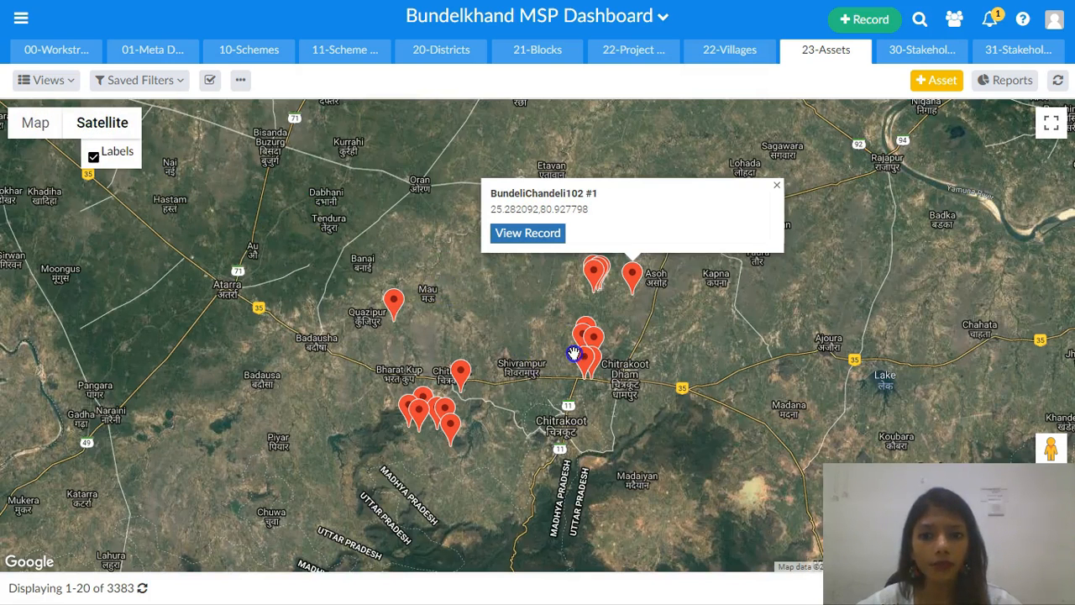
click(599, 369)
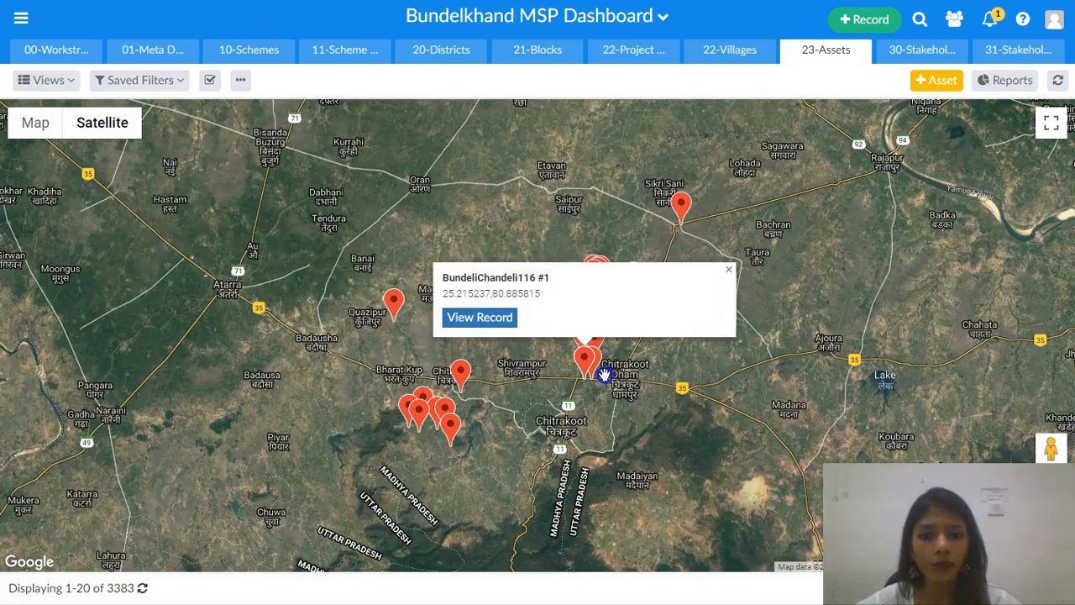
scroll(602, 378, up, 4)
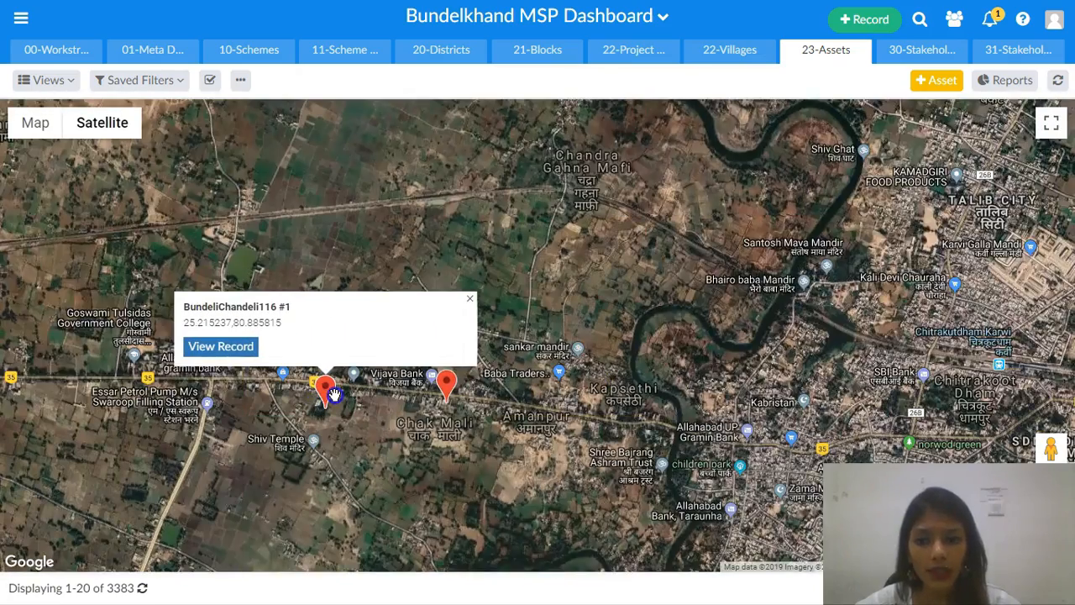
scroll(331, 393, up, 1)
scroll(333, 395, up, 1)
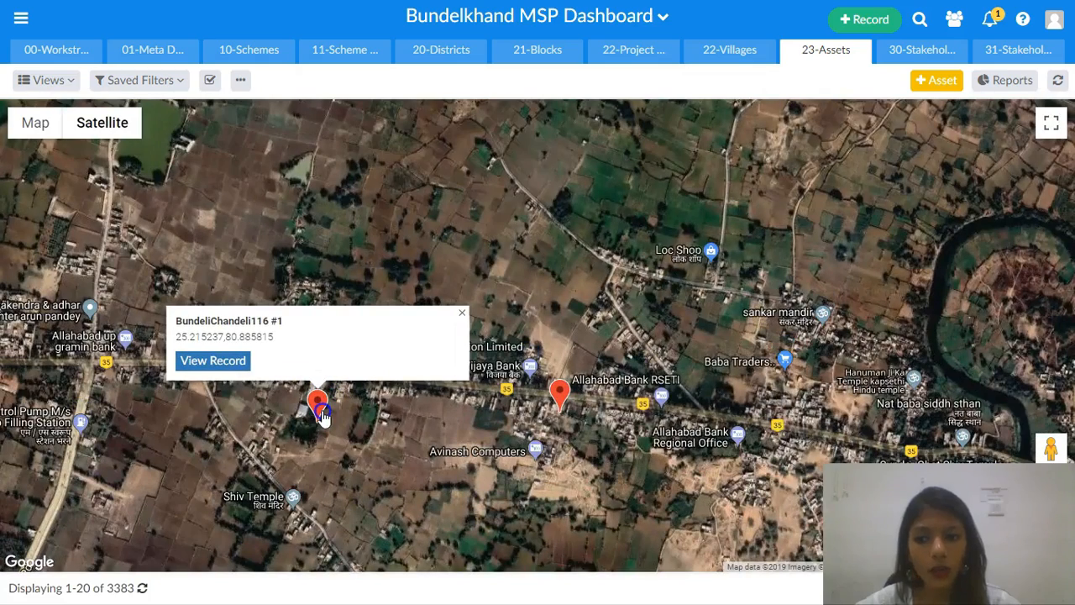
- Open the BundeliChandeli116 #1 asset record from its marker, review it, and close it
click(213, 363)
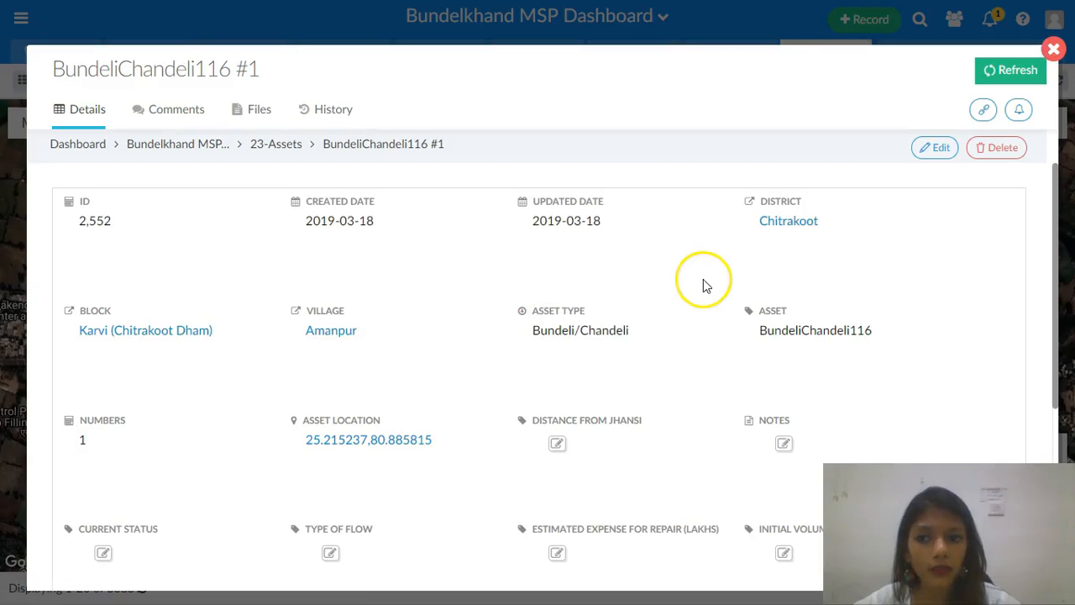
scroll(427, 395, down, 4)
scroll(428, 395, up, 4)
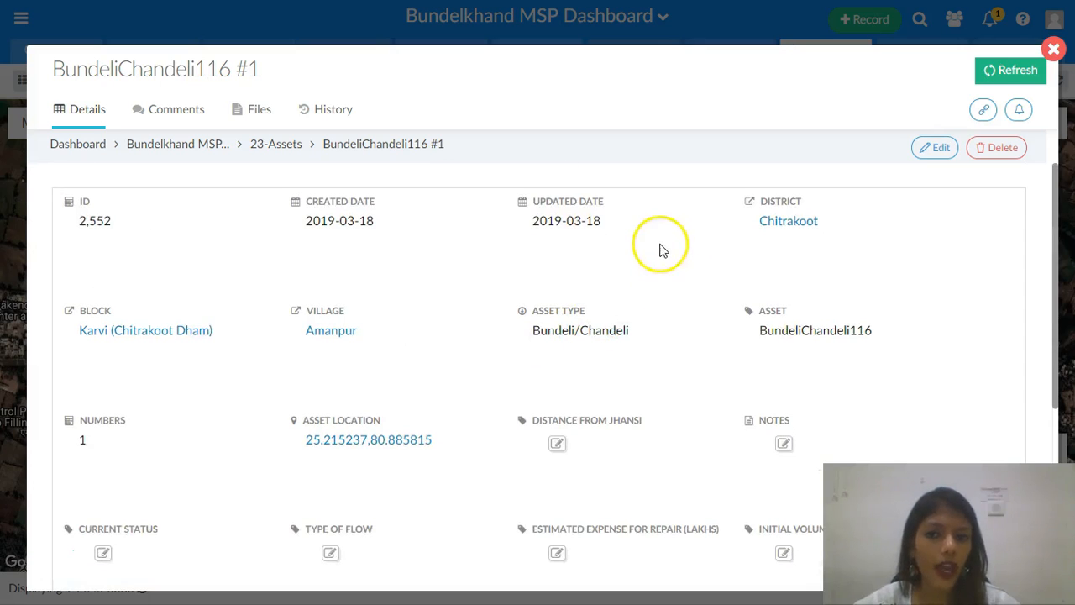
click(1053, 50)
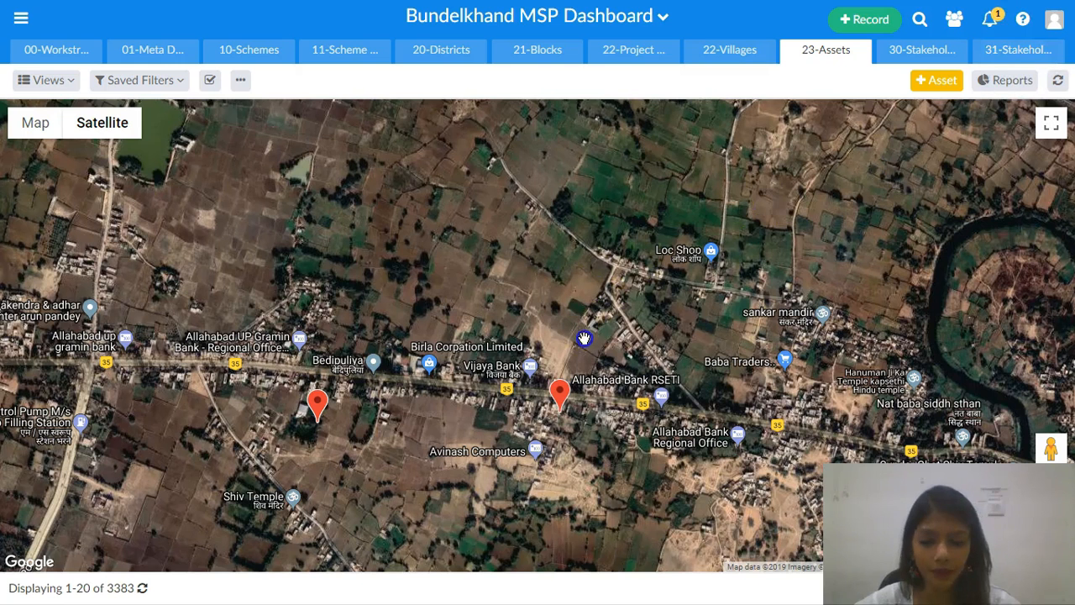
key(alt+Tab)
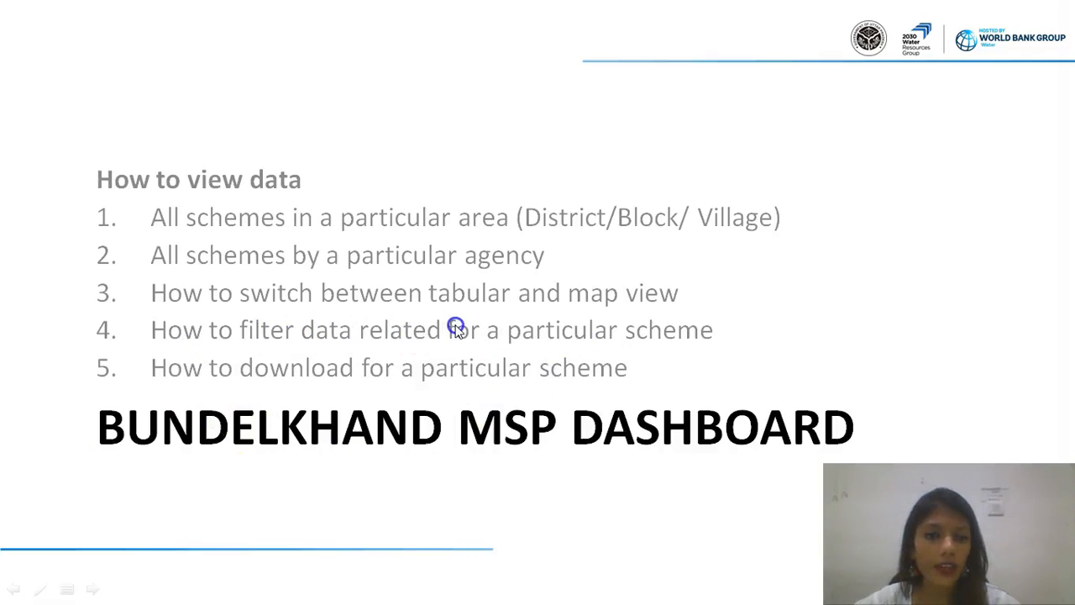
key(alt+Tab)
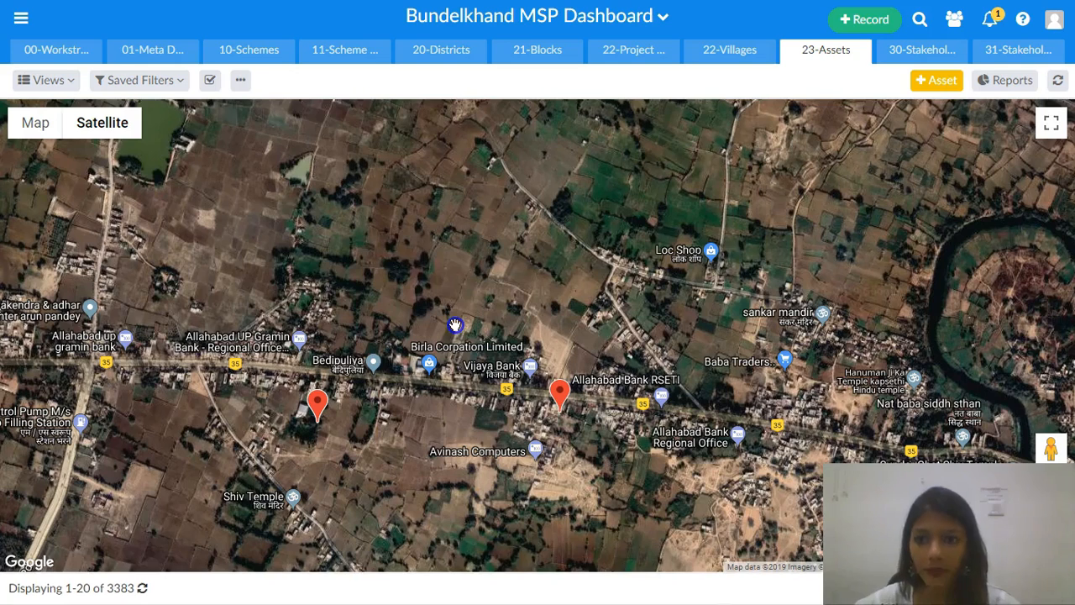
- In 10-Schemes, hide the Last Updated Date, ID, Project Description, Start Date and Completion Date columns
click(229, 62)
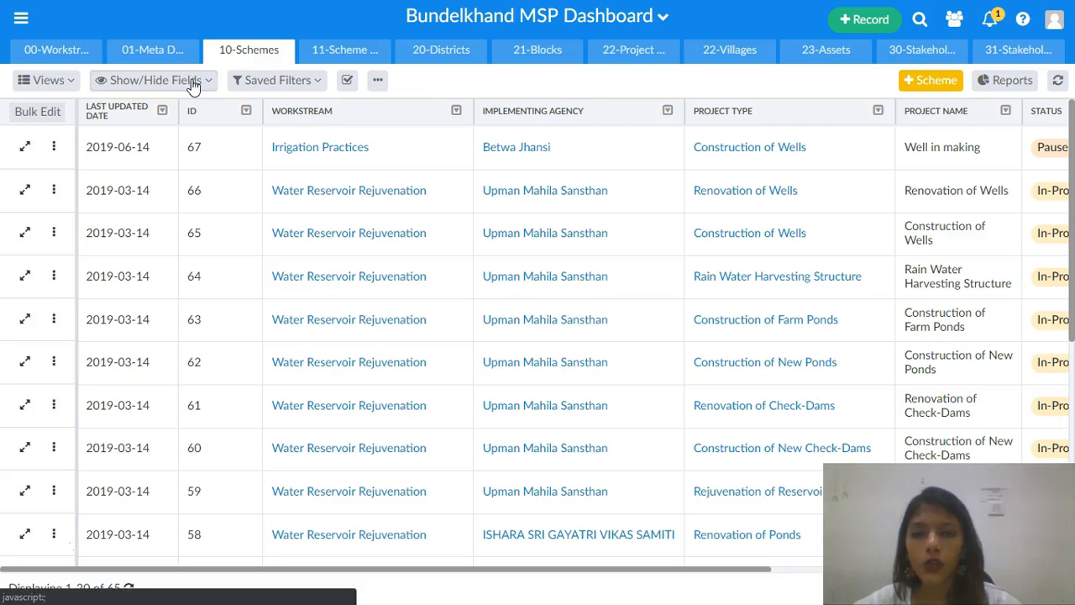
click(199, 84)
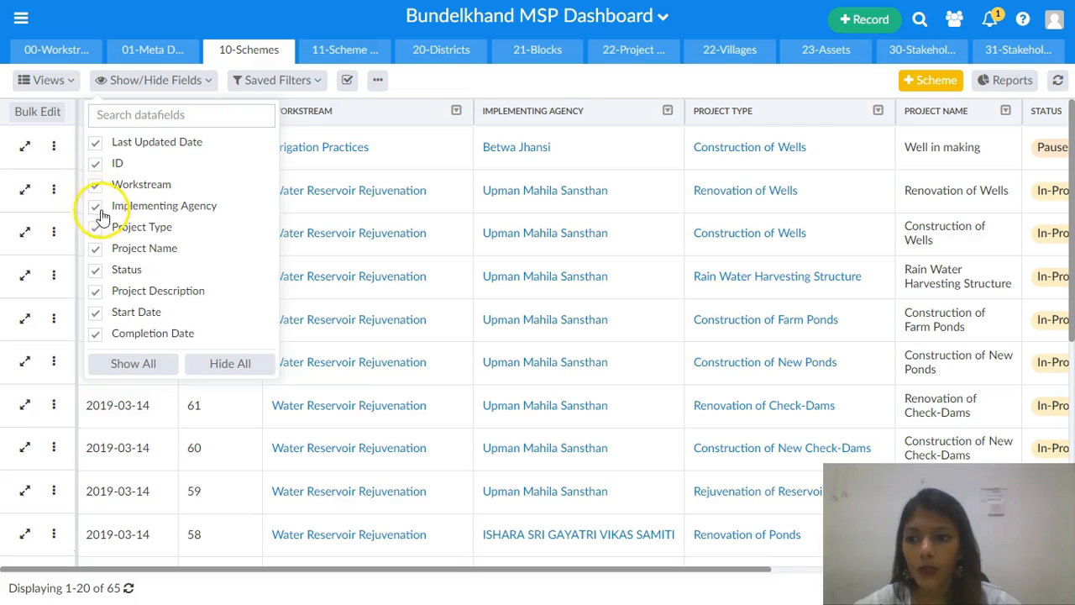
click(96, 145)
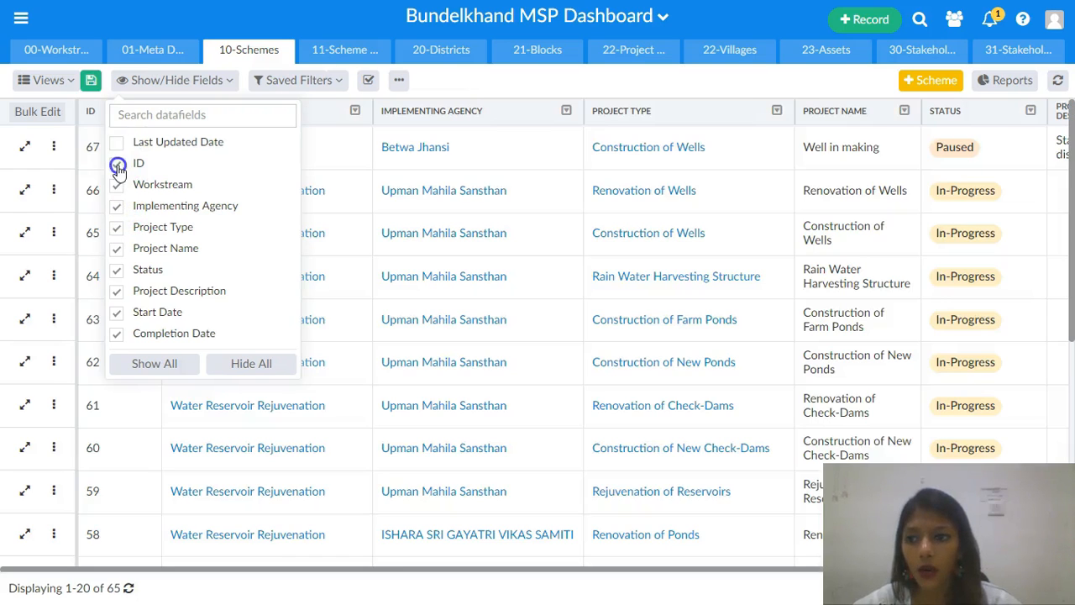
click(117, 166)
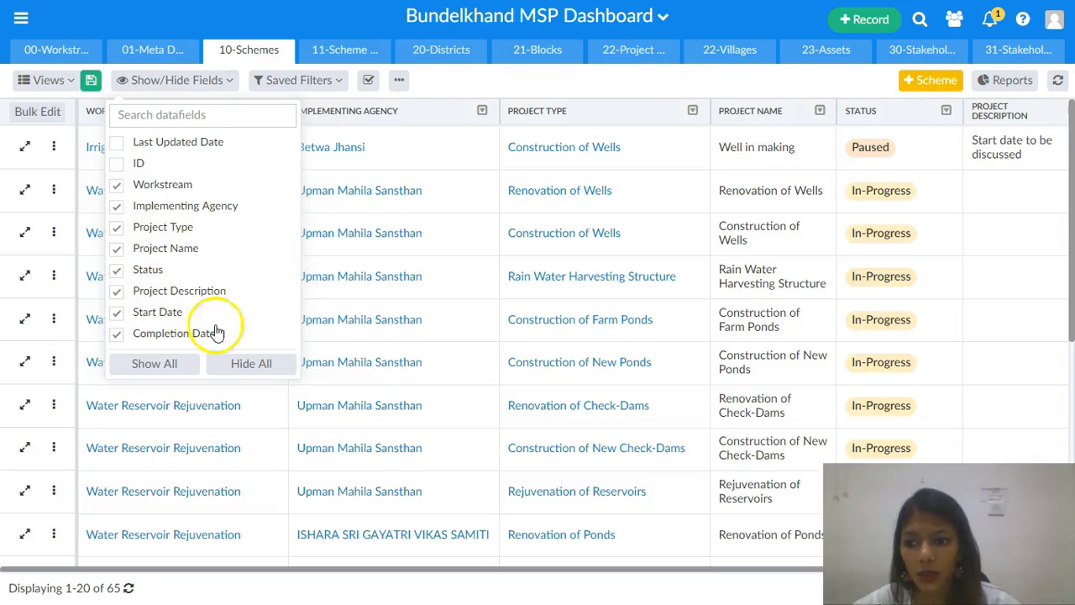
click(117, 313)
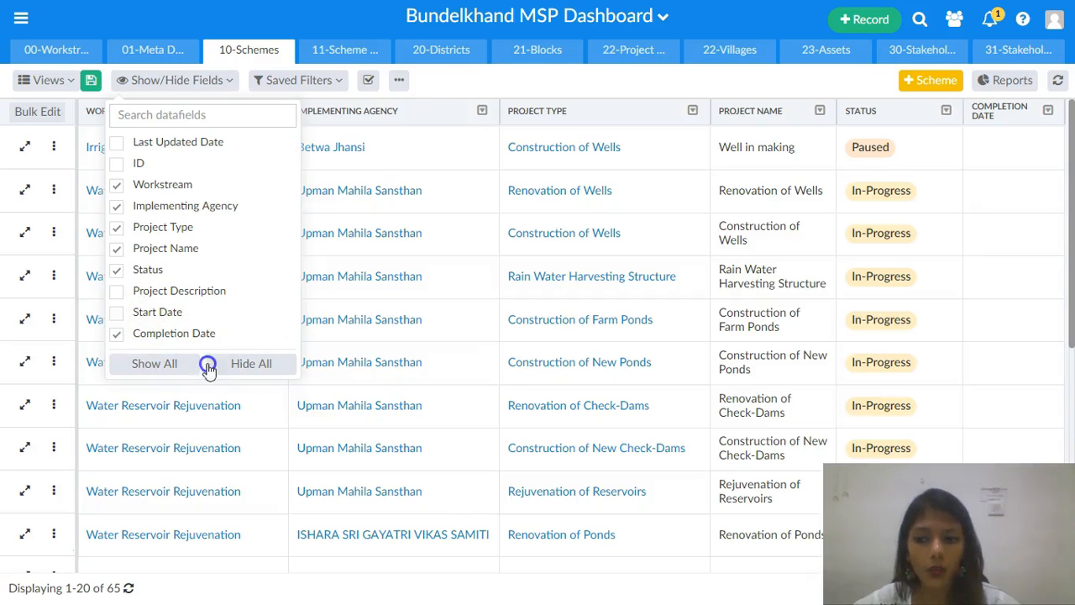
click(220, 86)
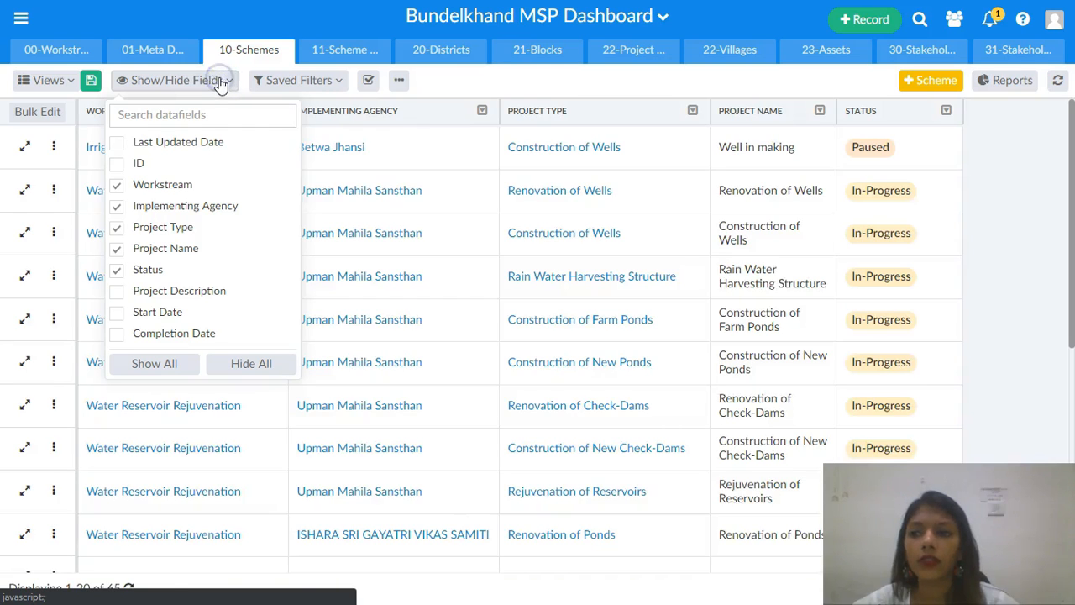
click(233, 84)
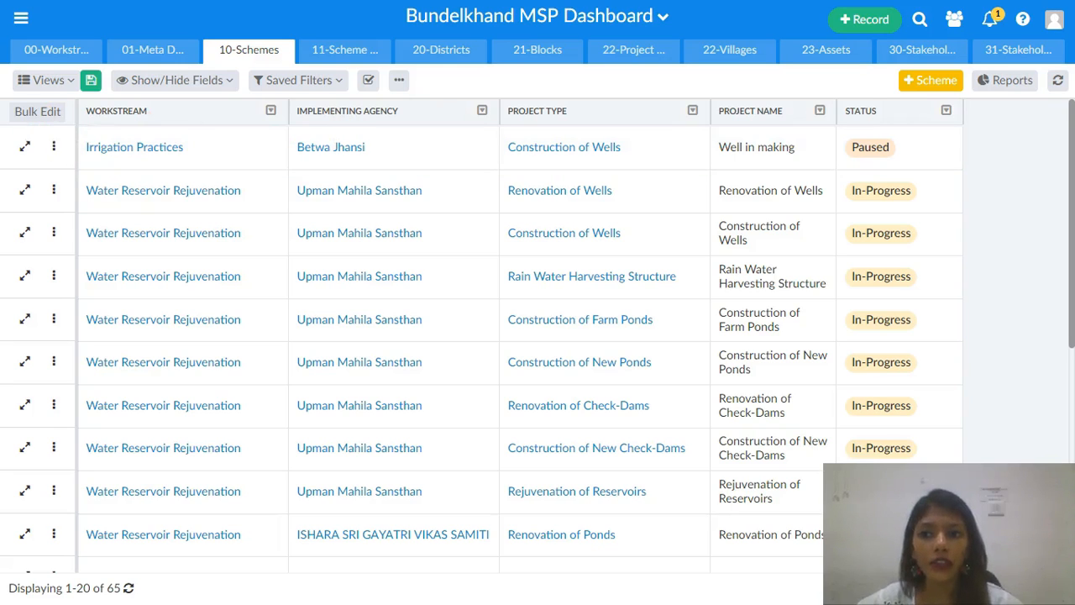
- Apply the Minor Irrigation saved filter to the schemes table
click(200, 82)
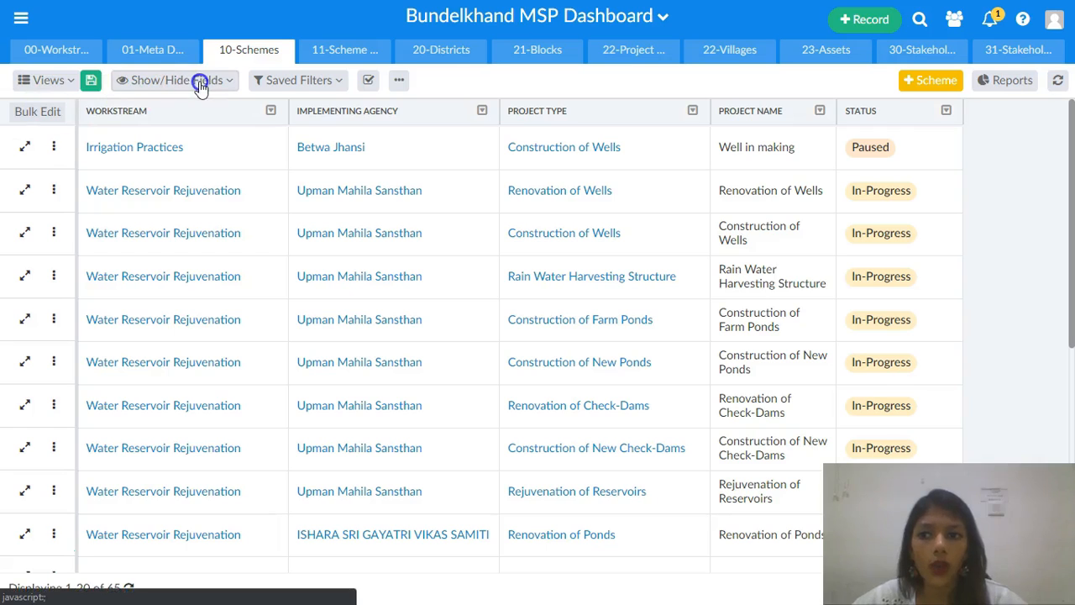
click(327, 82)
click(351, 233)
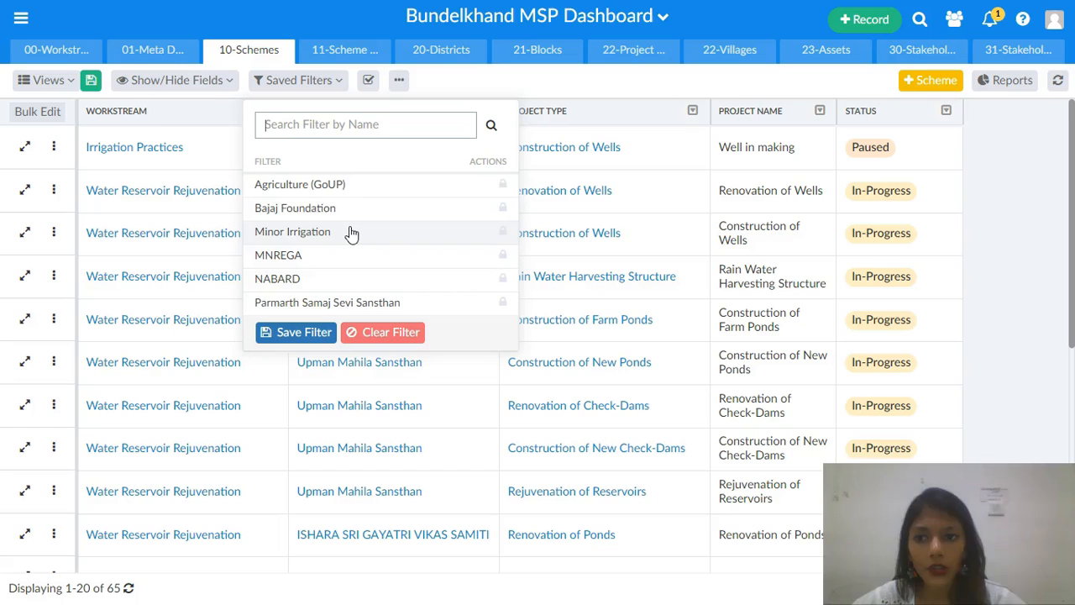
- Apply the Agriculture (GoUP) saved filter to the schemes table
click(341, 190)
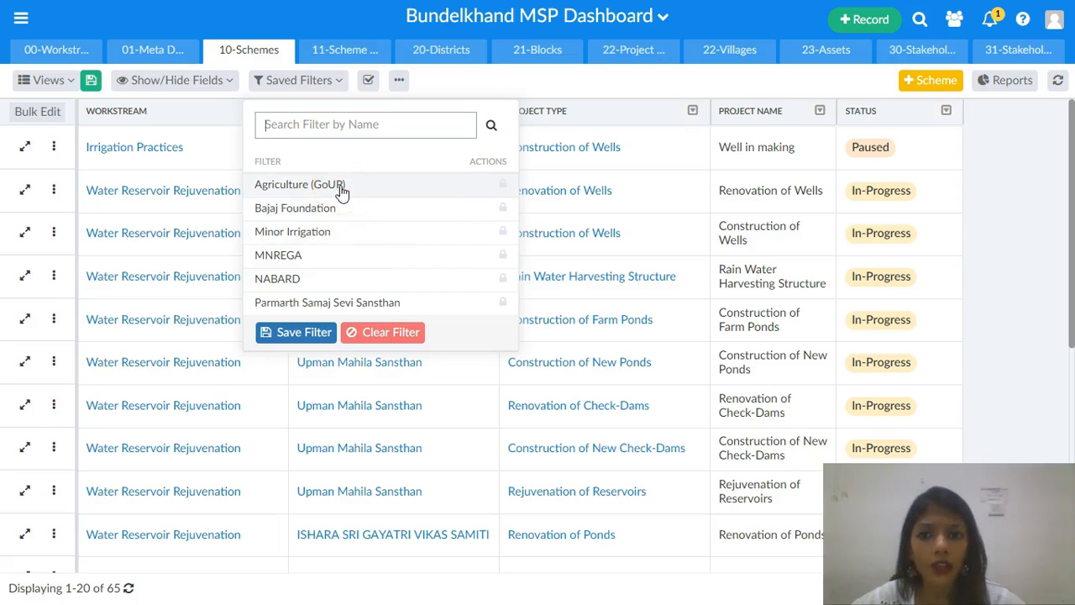
click(341, 188)
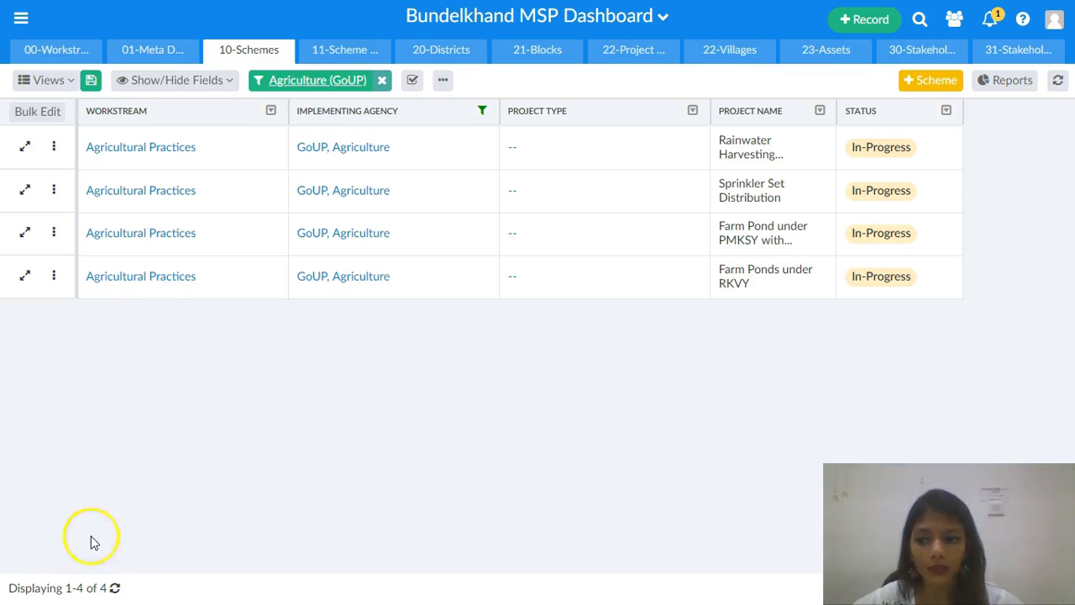
key(alt+Tab)
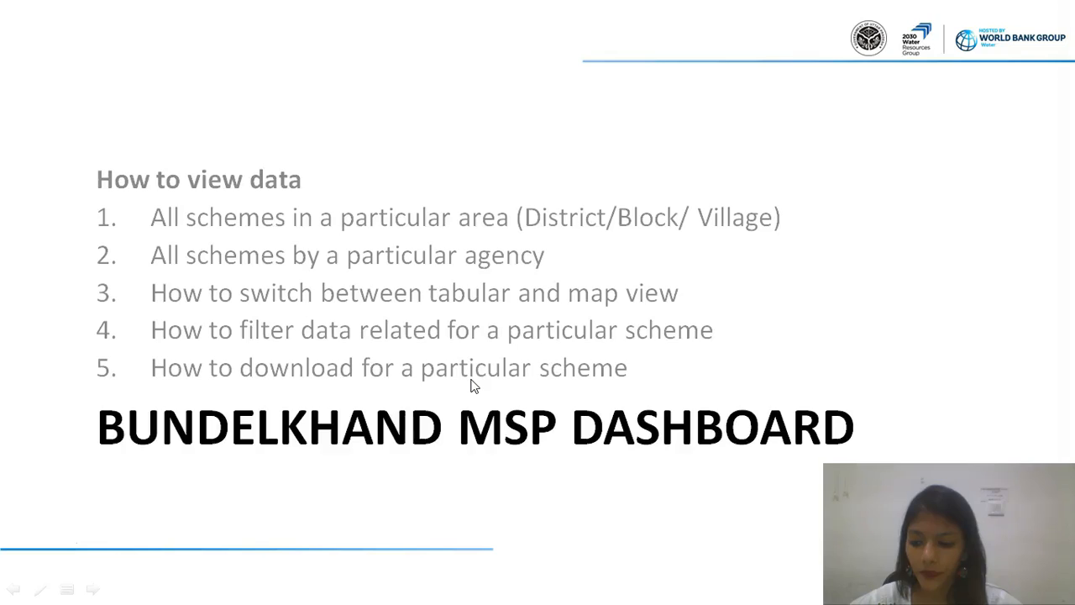
key(alt+Tab)
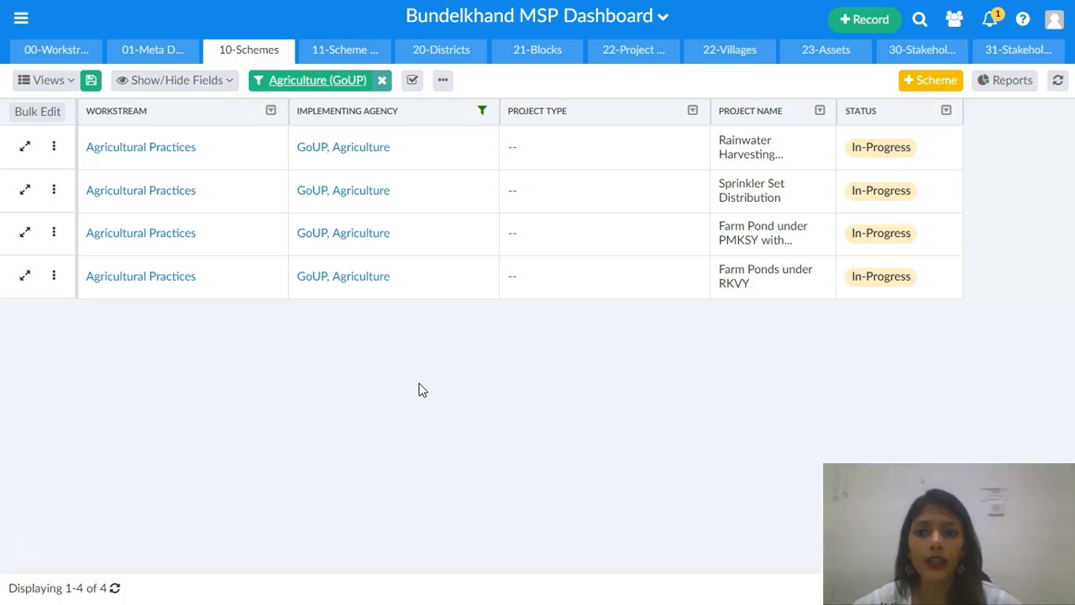
- Download the filtered schemes table as an Excel file and keep the GoUP, Agriculture agency filter applied
click(442, 81)
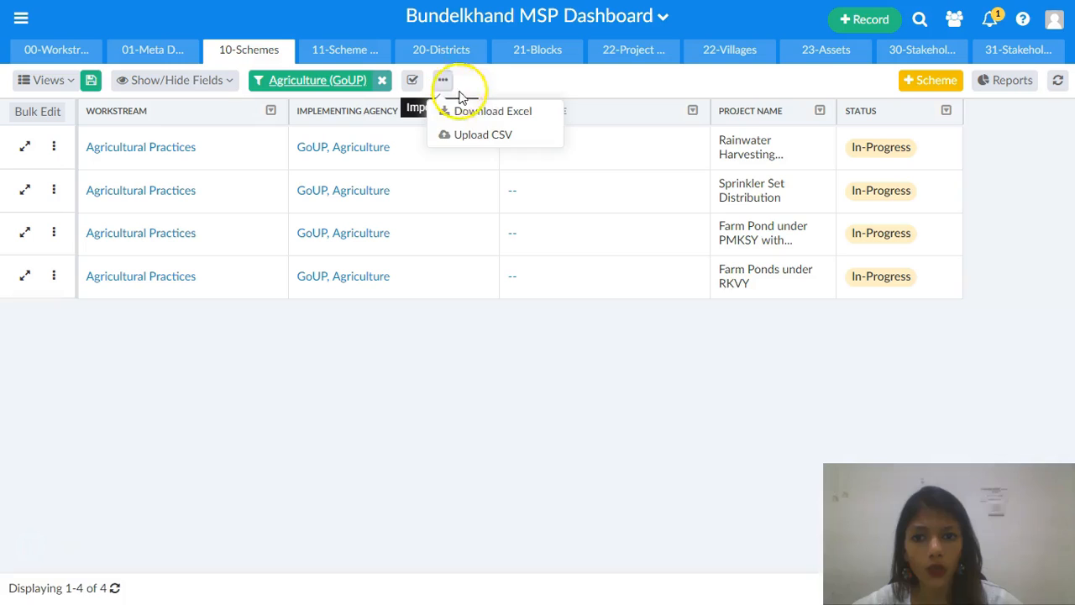
click(485, 112)
click(484, 111)
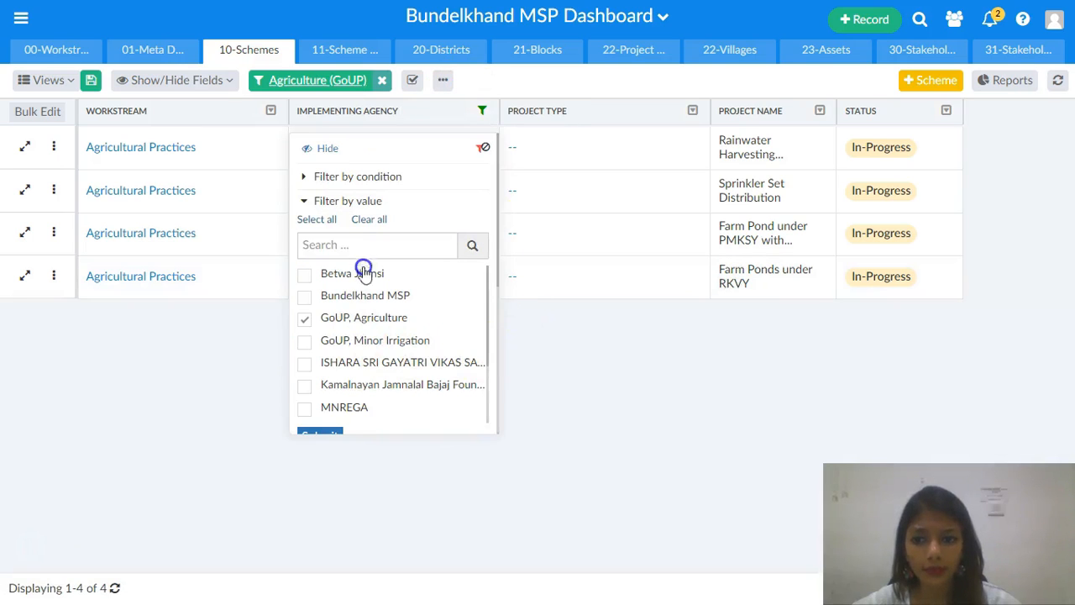
click(320, 433)
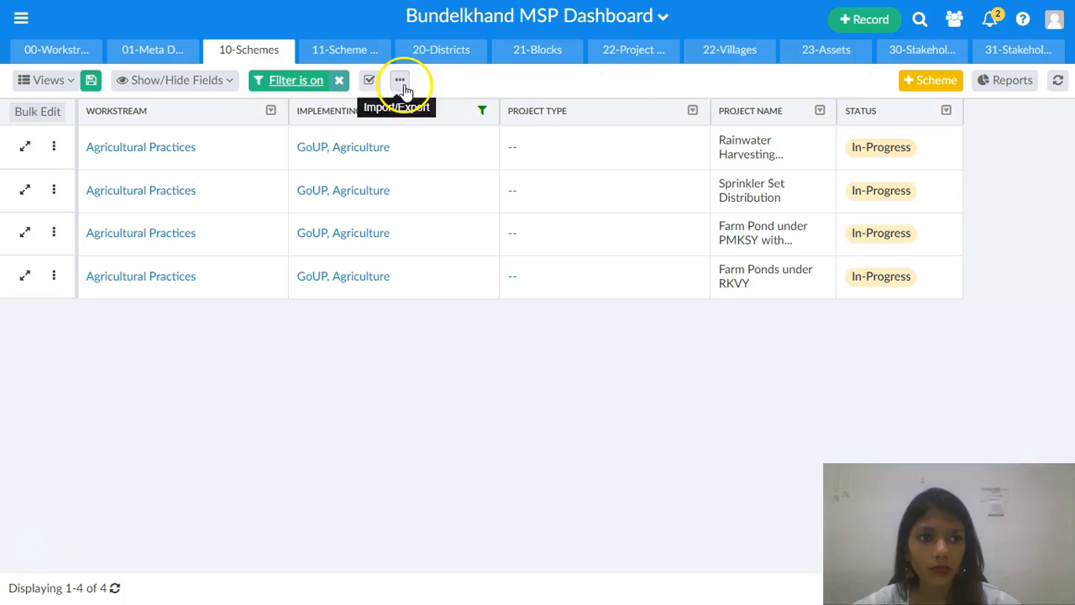
- Open the notifications to check the records download notice, then close them
click(991, 21)
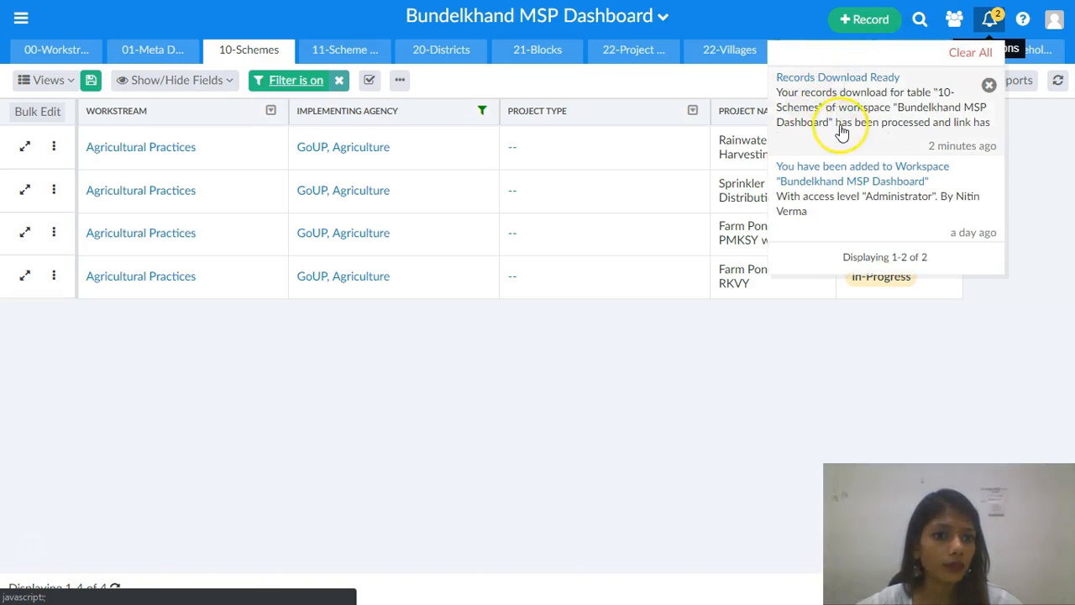
click(991, 20)
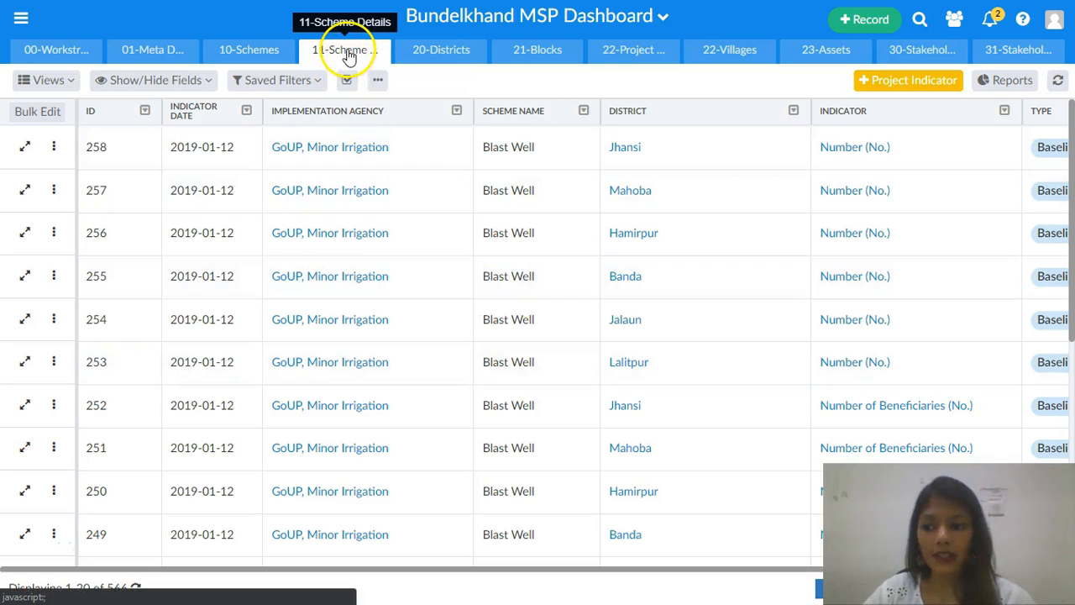
- Open the reports panel on the 11-Scheme table and run the Agriculture Dept - Year-wise Summary Funding report
click(1008, 81)
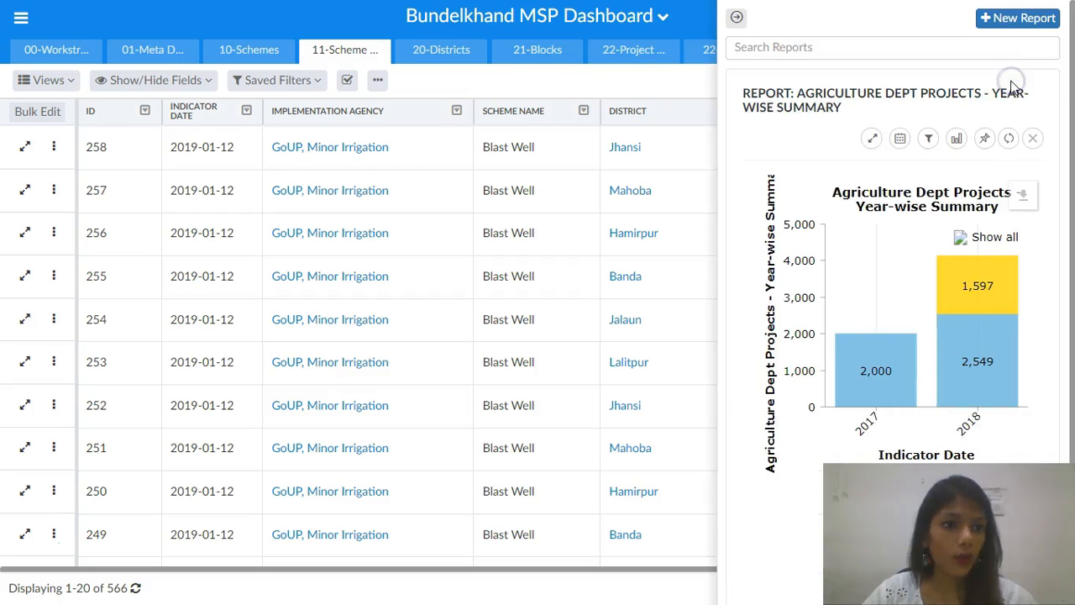
click(889, 48)
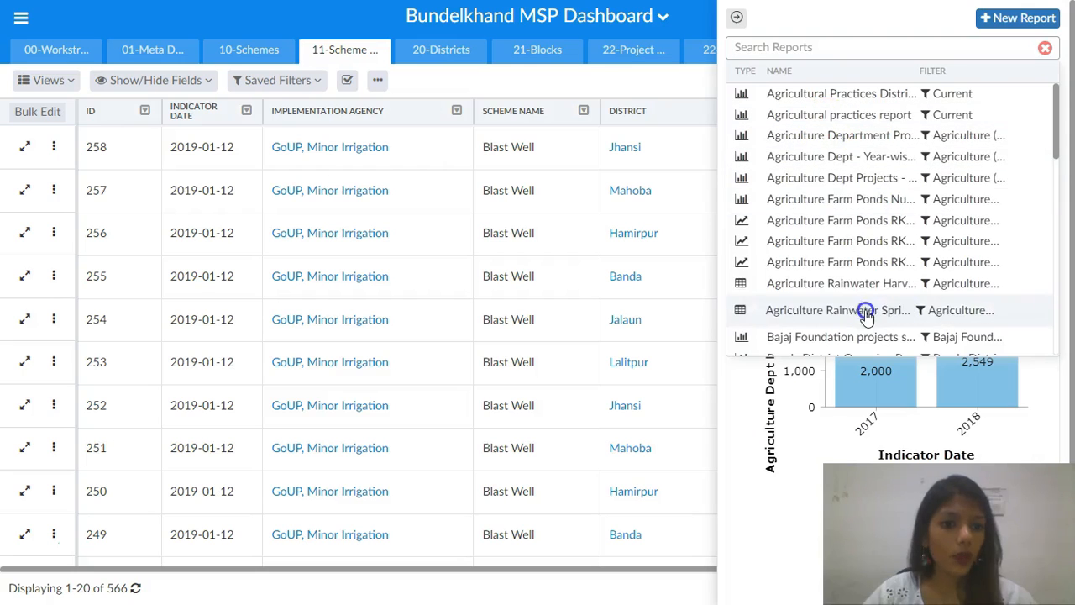
click(850, 159)
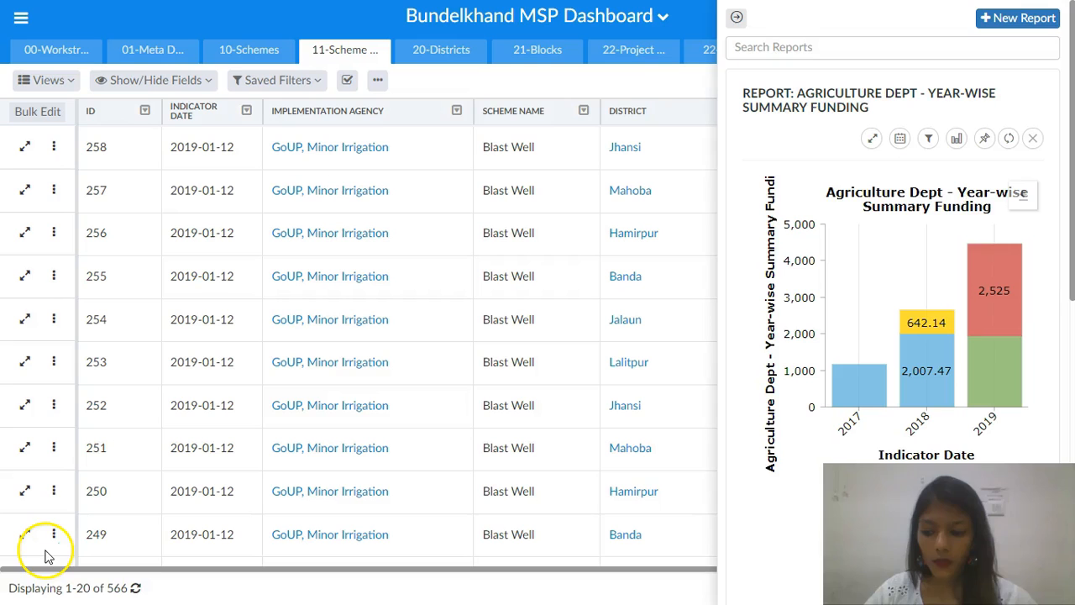
- Open the workspace Dashboard from the main navigation menu
click(182, 602)
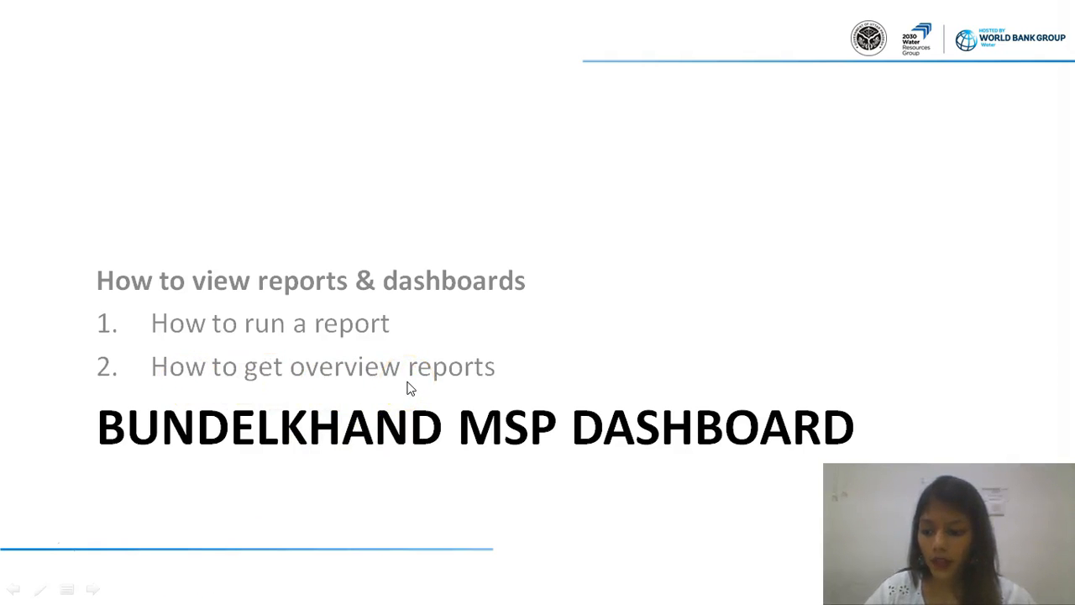
key(alt+Tab)
click(22, 24)
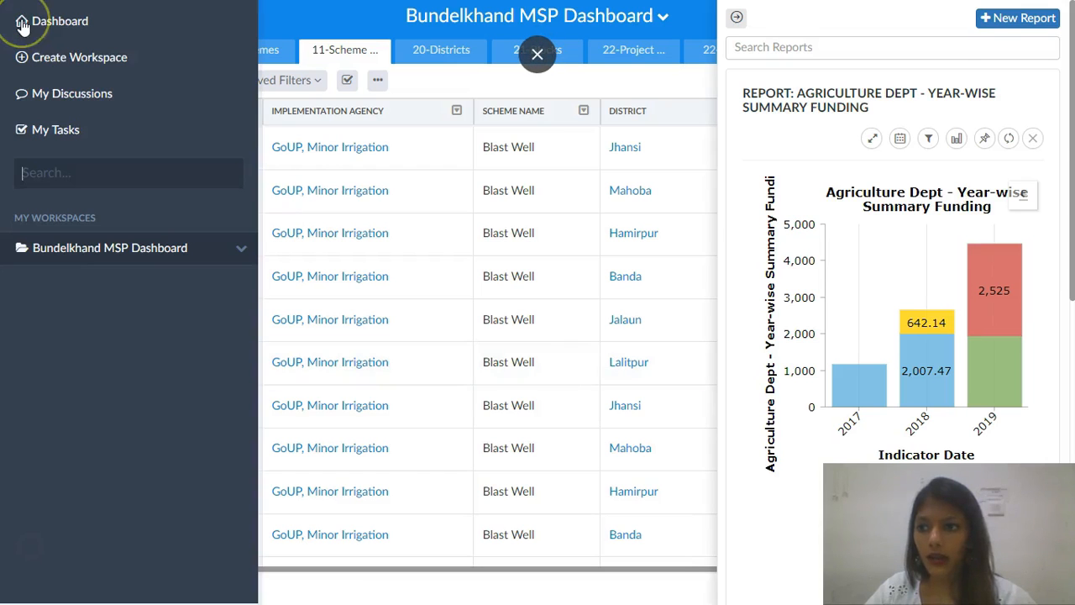
click(38, 21)
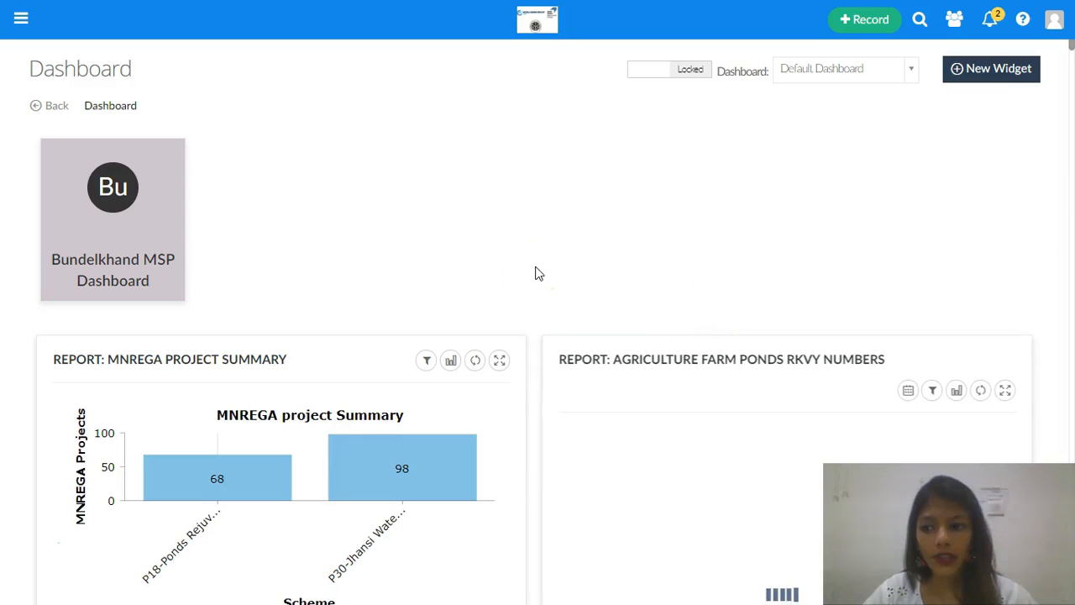
- Review the dashboard's report widgets and browse the list of available dashboards
scroll(476, 386, down, 3)
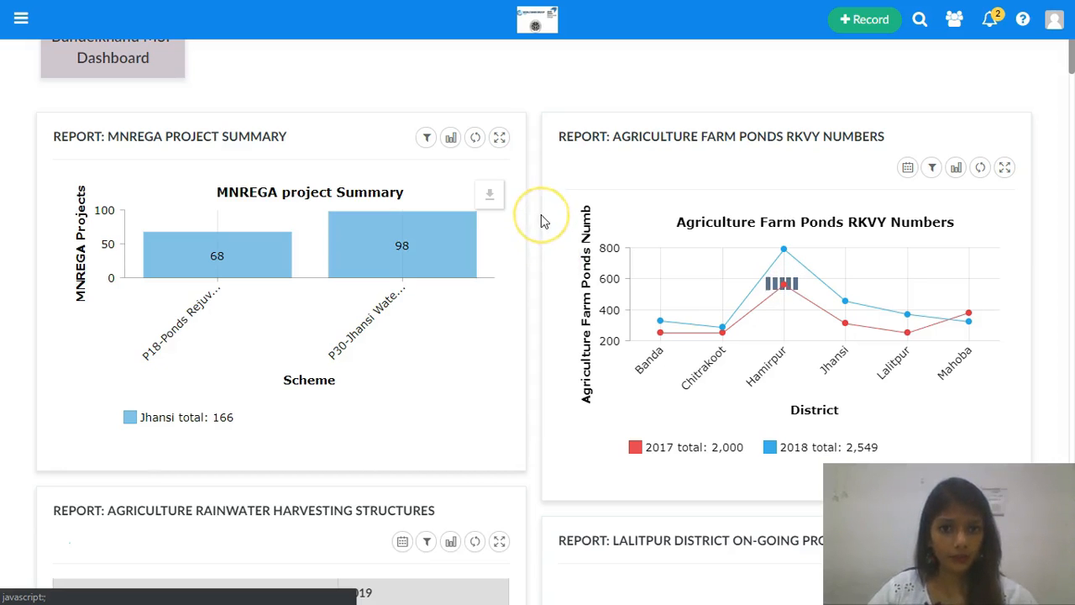
scroll(640, 120, down, 10)
scroll(640, 119, up, 14)
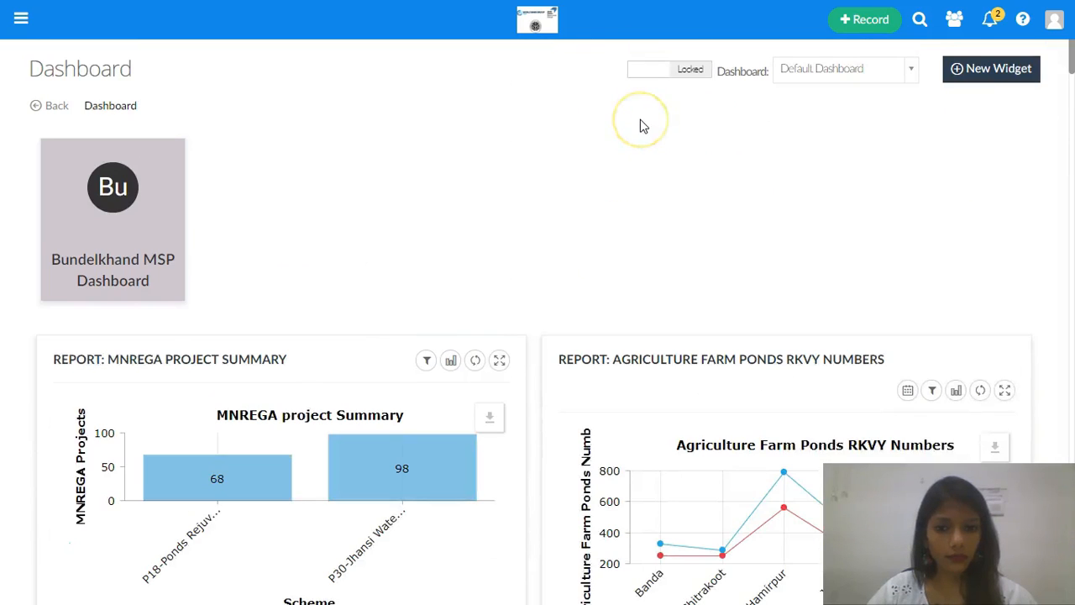
click(828, 74)
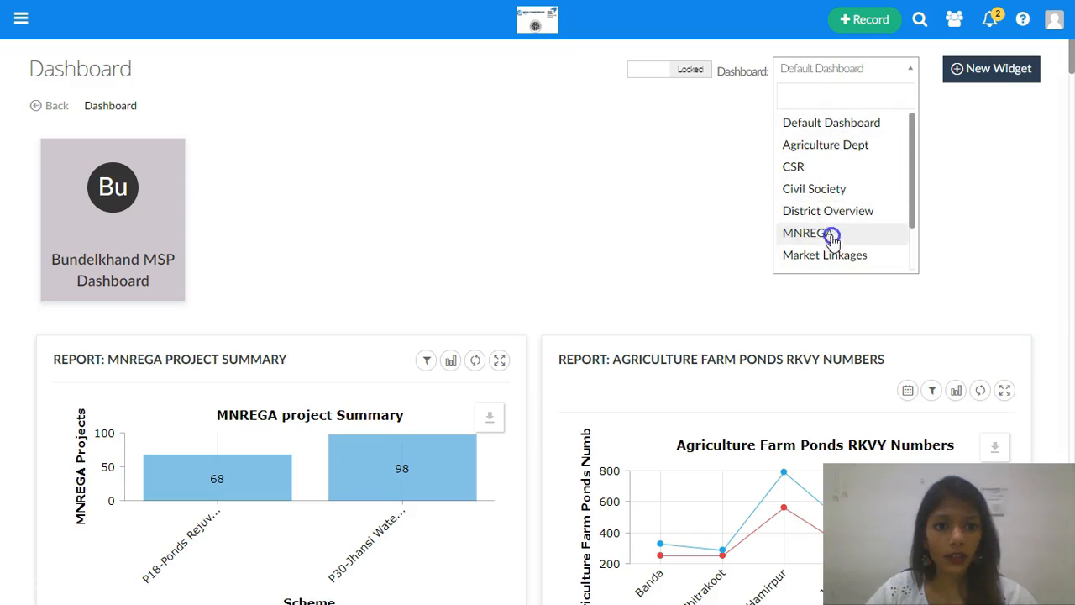
scroll(833, 252, down, 2)
scroll(806, 167, down, 1)
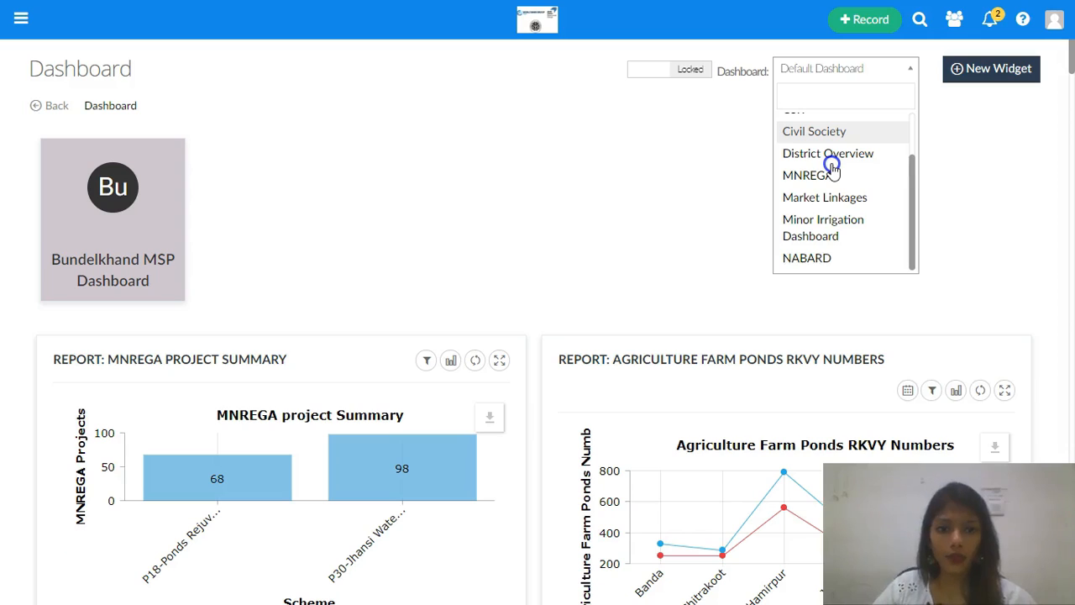
click(568, 205)
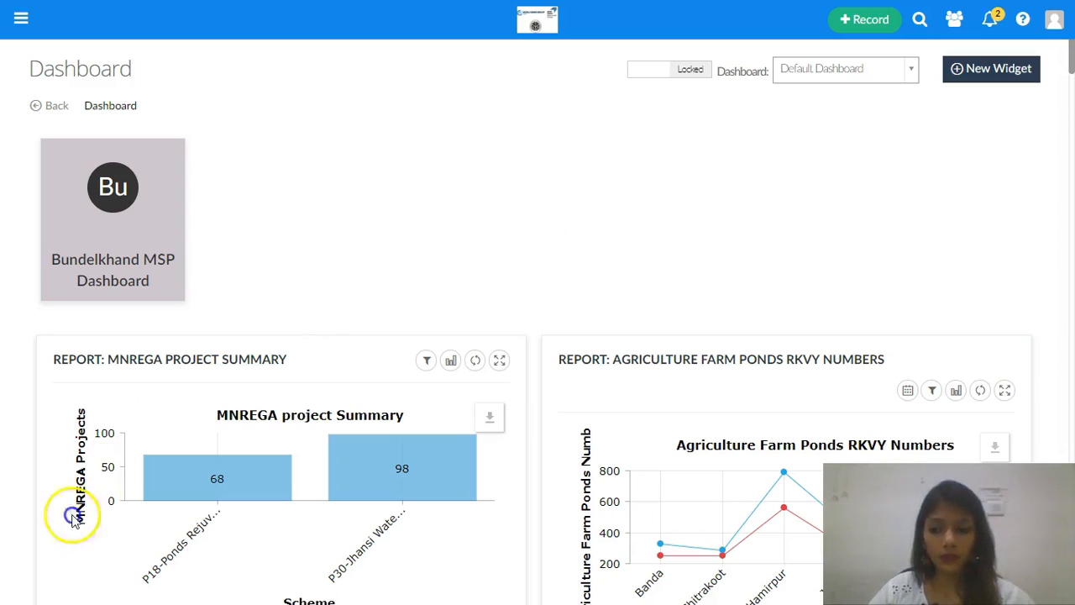